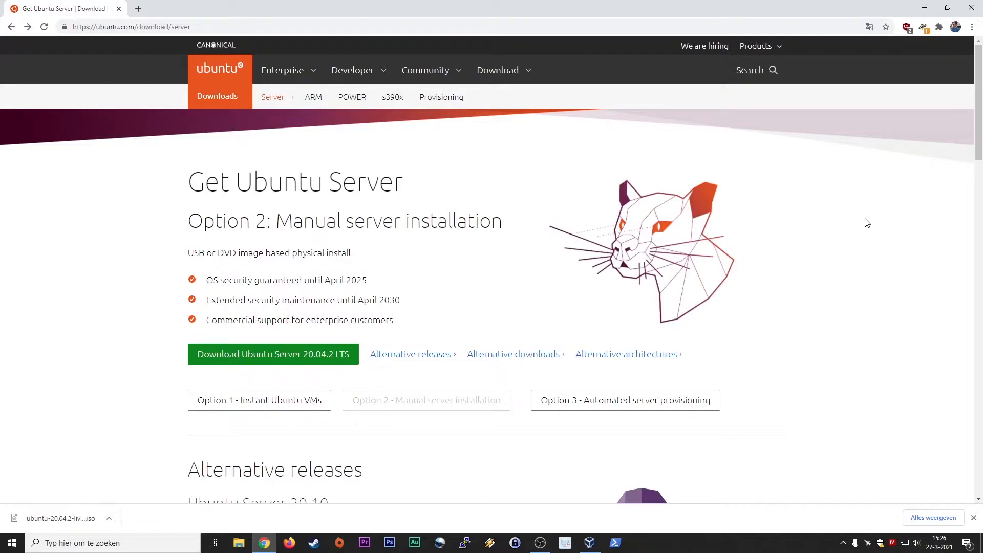
Return to the Option 2 manual server installation page and show the downloaded ISO in its folder.
click(273, 408)
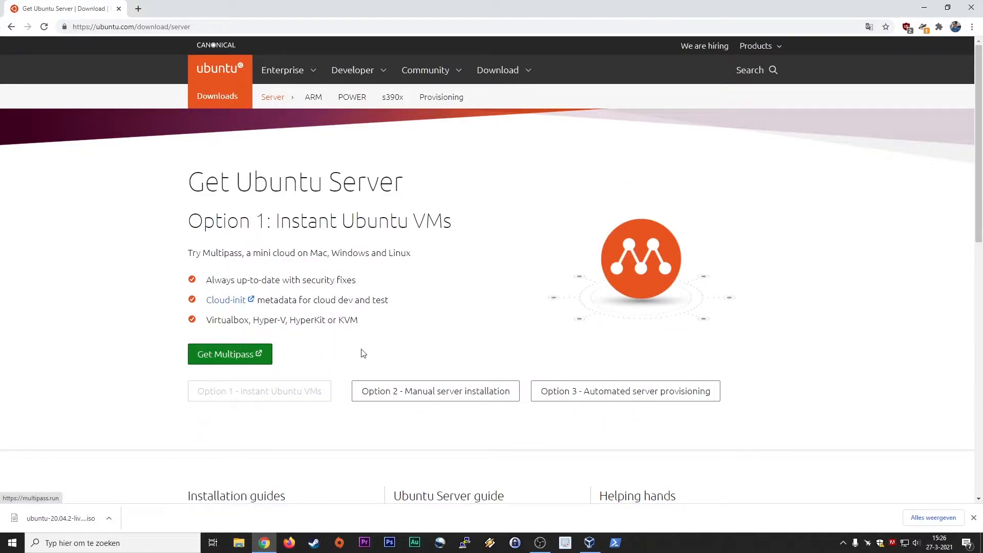
click(429, 393)
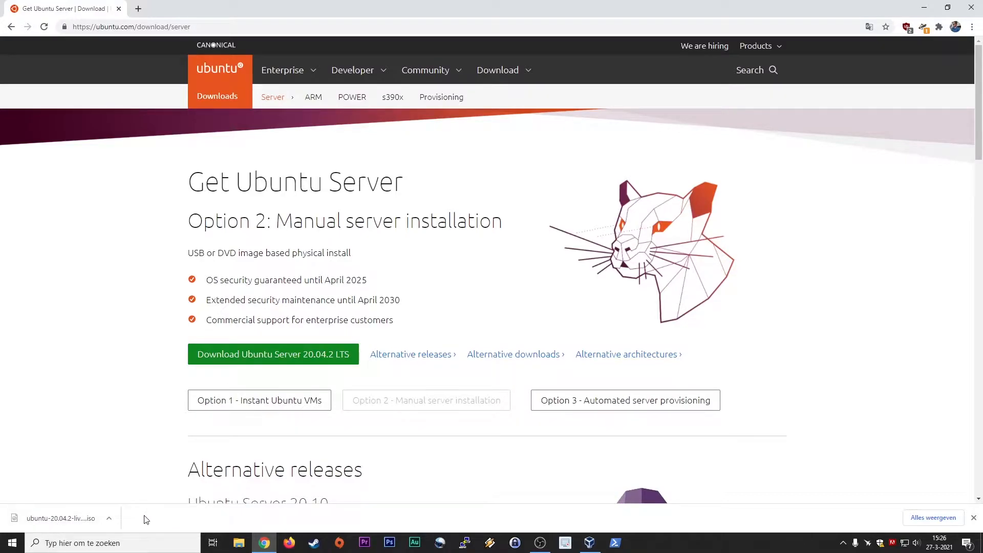
click(110, 518)
click(136, 479)
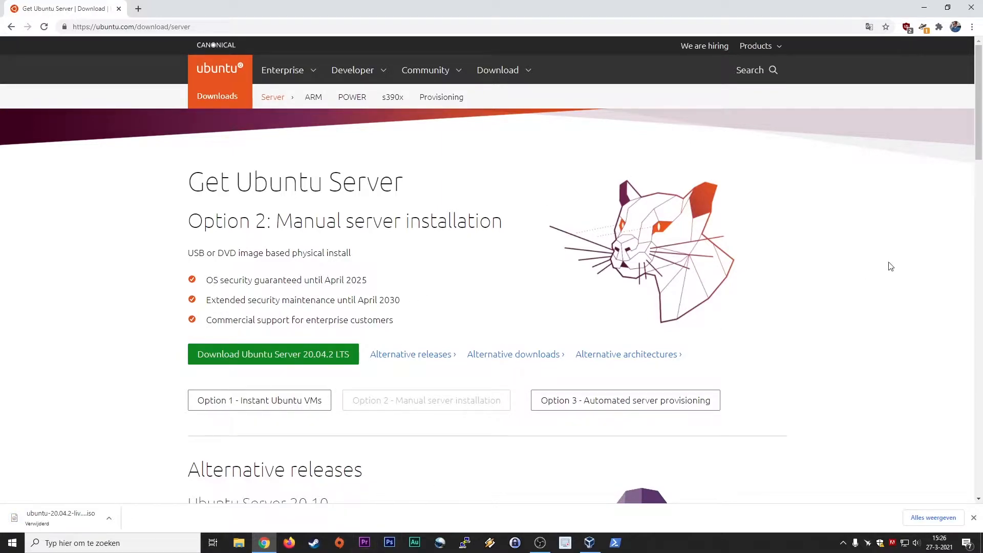
Bring VirtualBox Manager forward and review the Kali, Ubuntu 20.04 LTS, PfSense 2.5 and OpNSense machines.
mouse_move(590, 548)
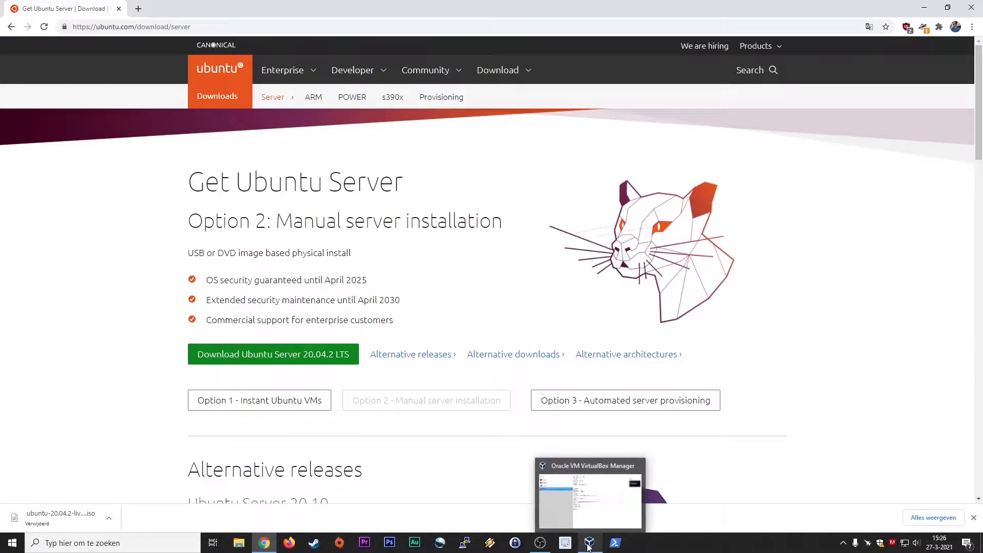
click(589, 547)
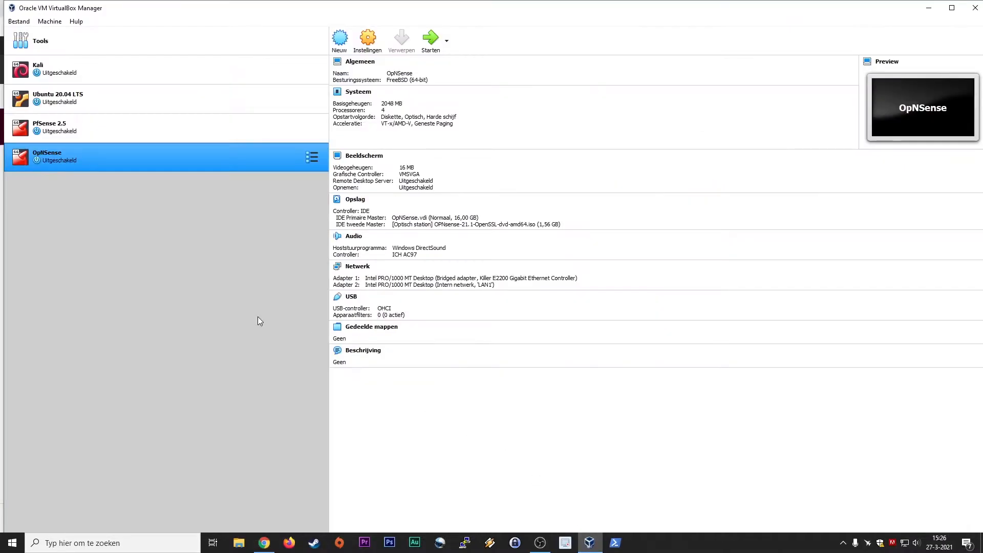
click(156, 71)
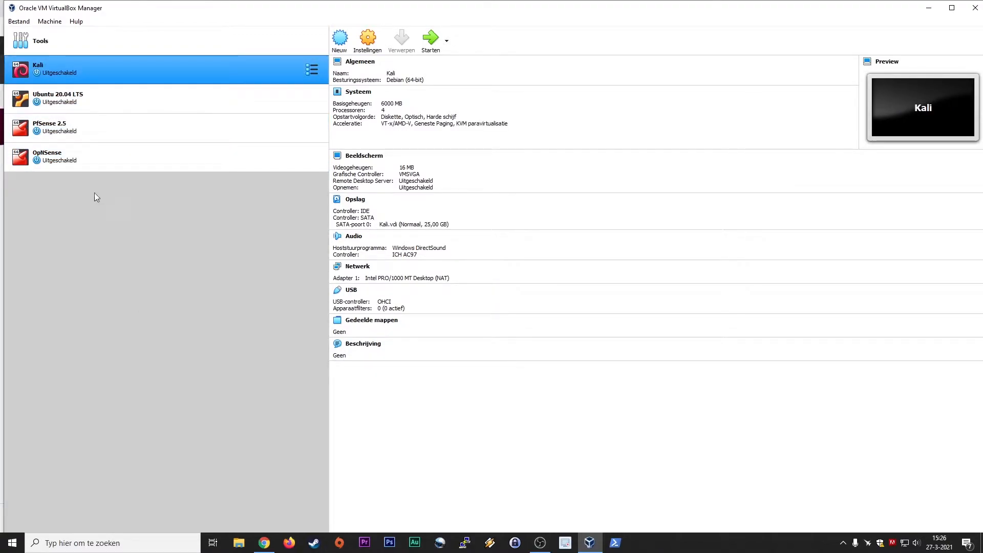
click(103, 96)
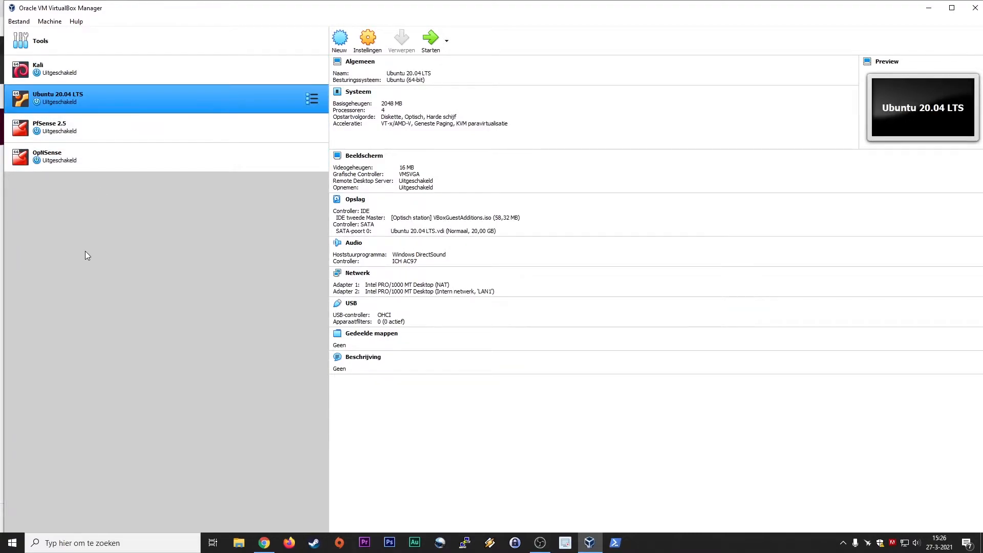
click(97, 127)
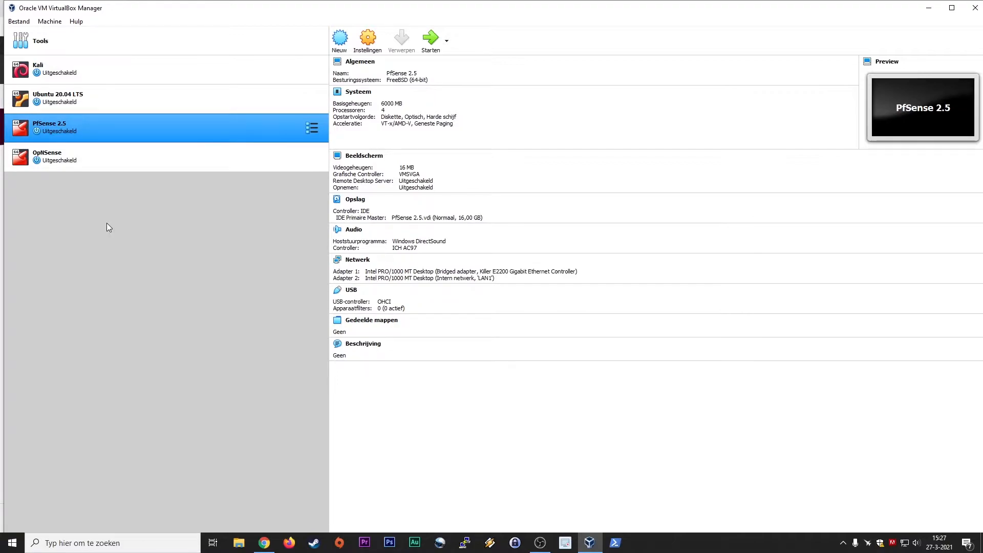
click(117, 156)
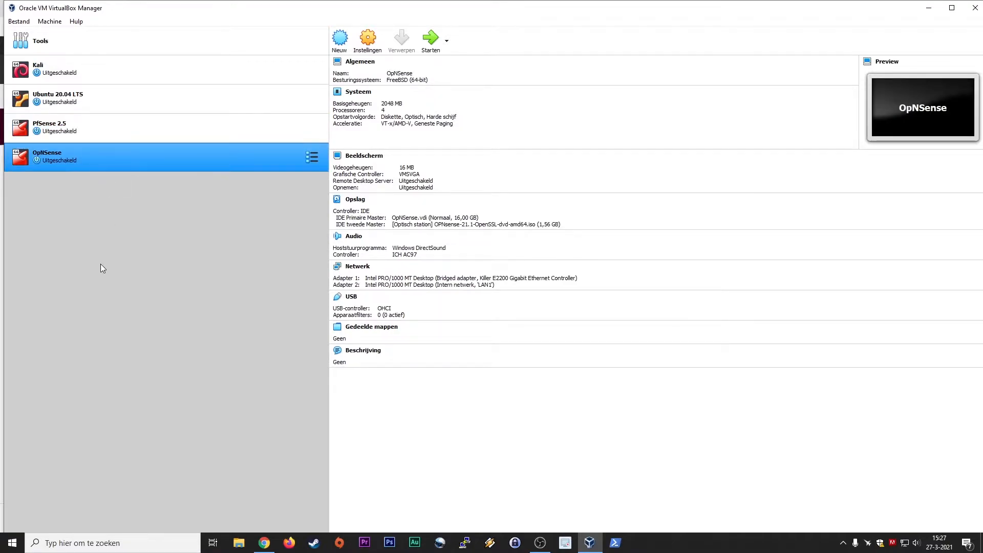
click(89, 95)
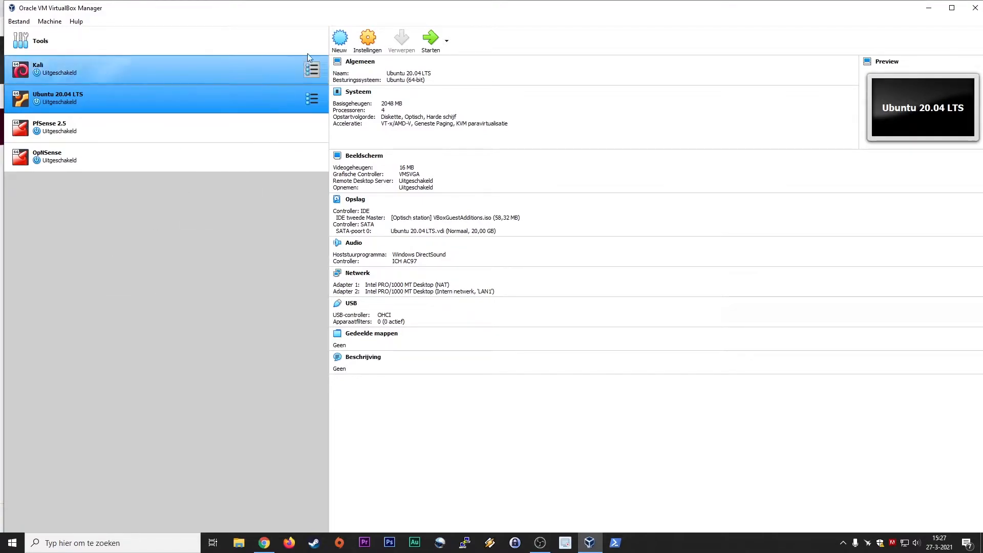
Create a new Linux Ubuntu (64-bit) machine named 'Ubuntu Server' with 2048 MB memory.
click(340, 39)
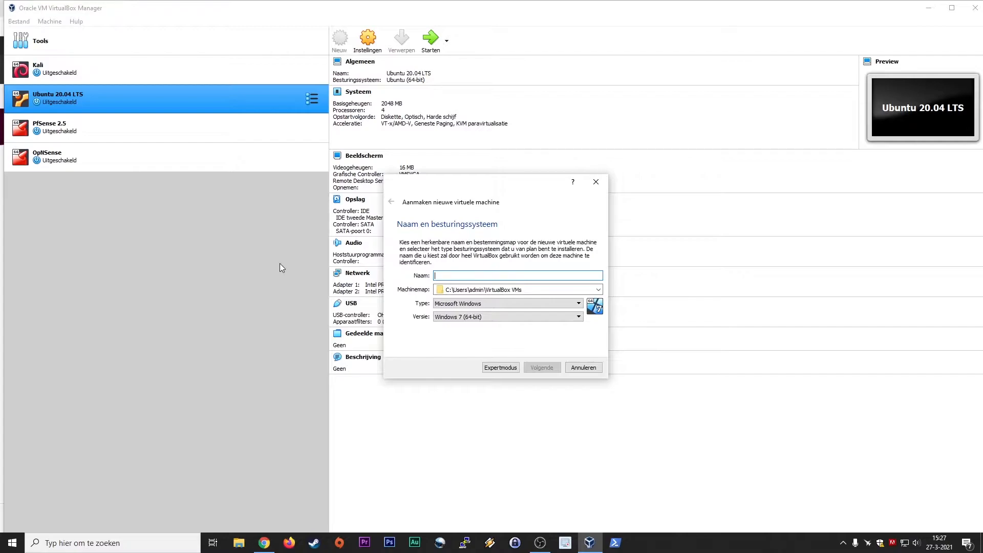
text(Ubuntu S)
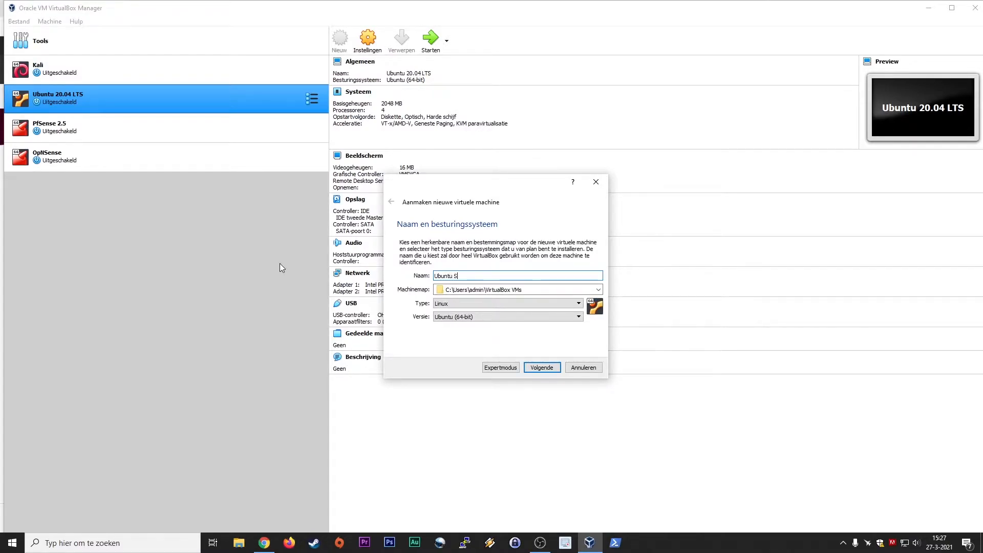
text(erver)
click(529, 303)
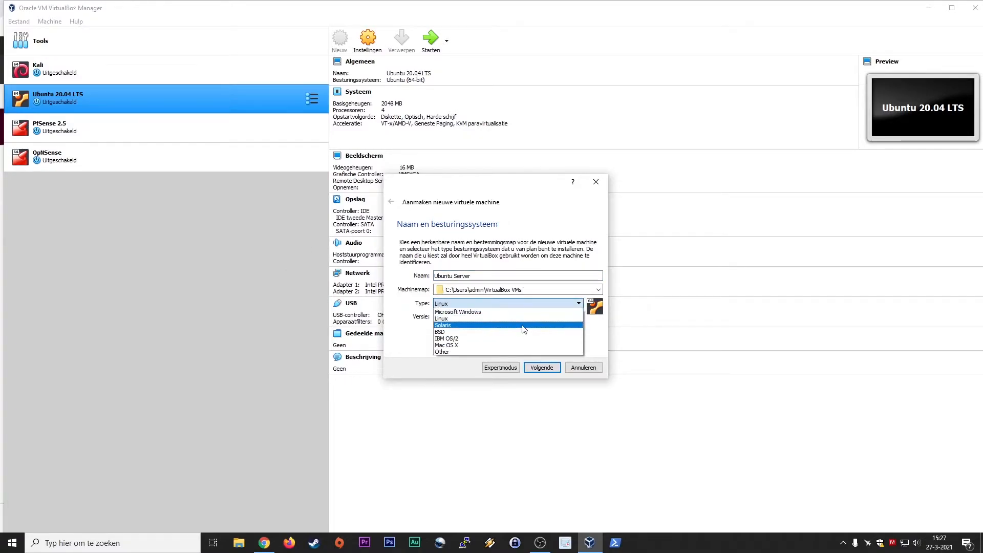
click(523, 319)
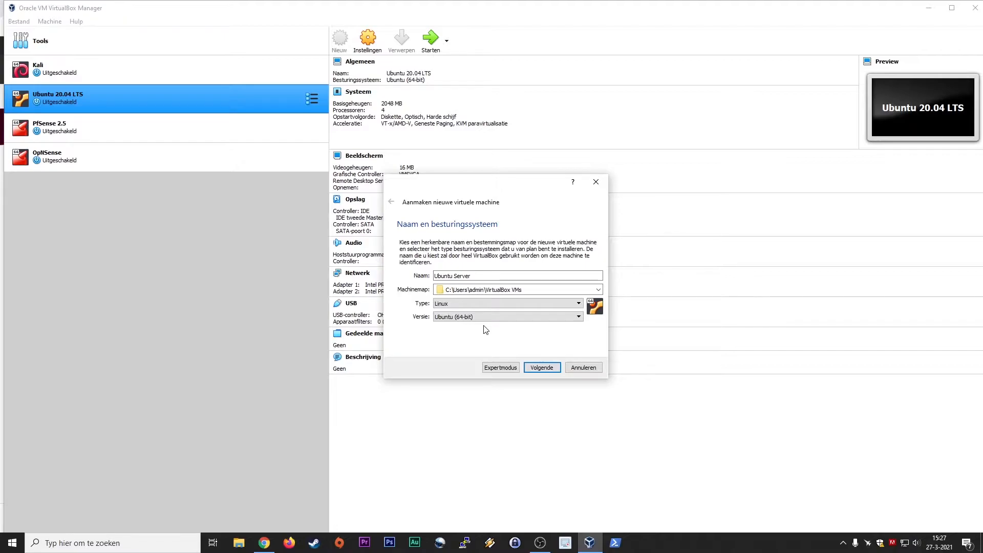
click(551, 370)
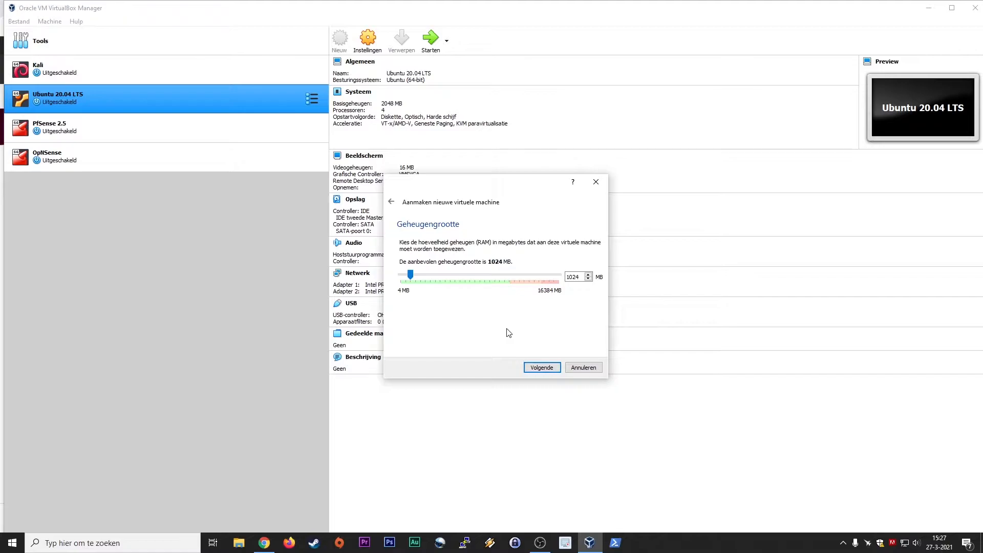
double_click(582, 277)
text(2048)
click(542, 366)
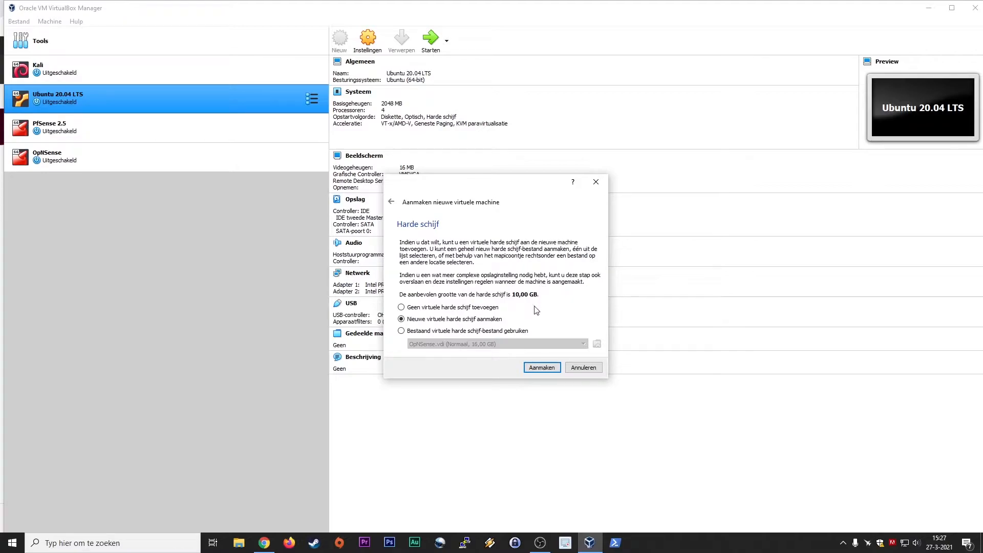
Give it a new 15 GB dynamically allocated VDI hard disk and finish creating the machine.
click(539, 369)
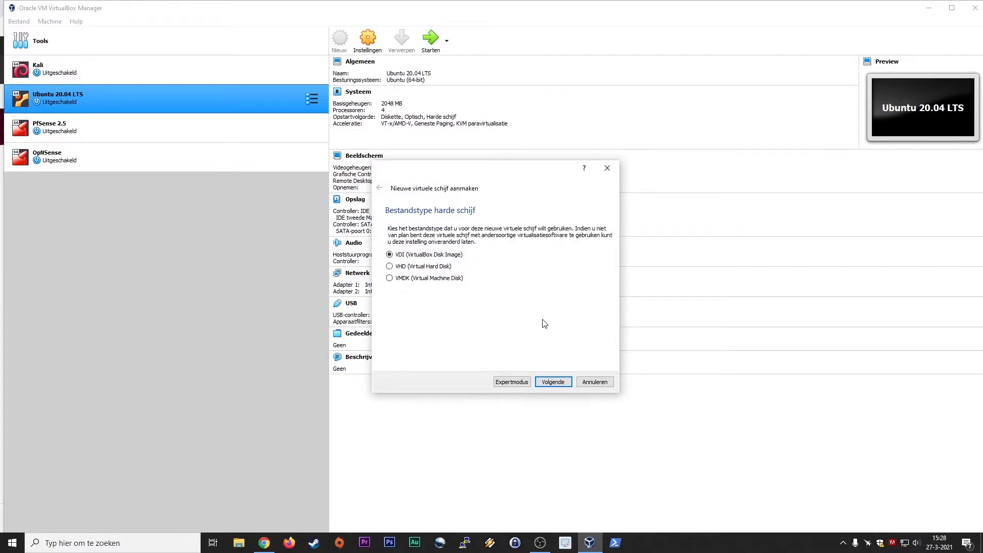
click(557, 384)
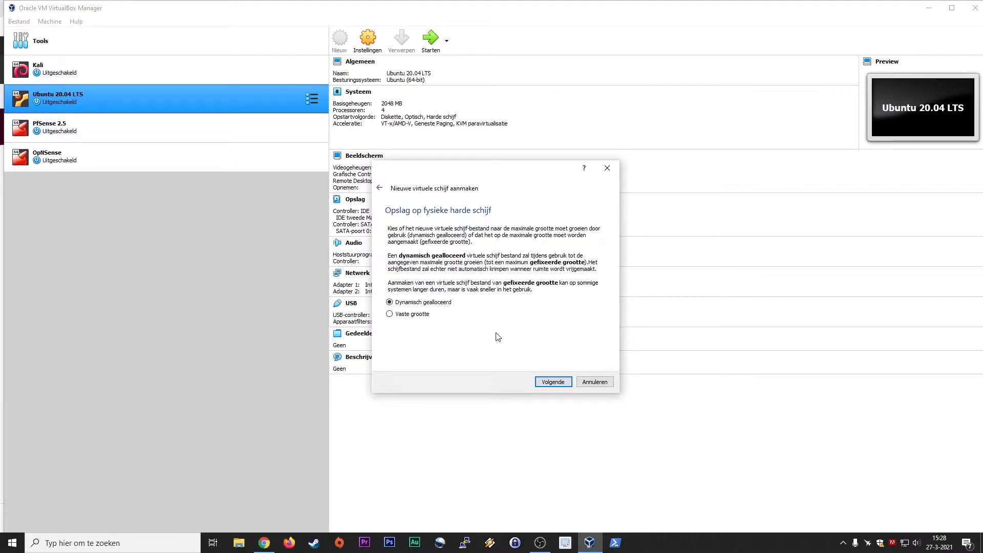
click(549, 384)
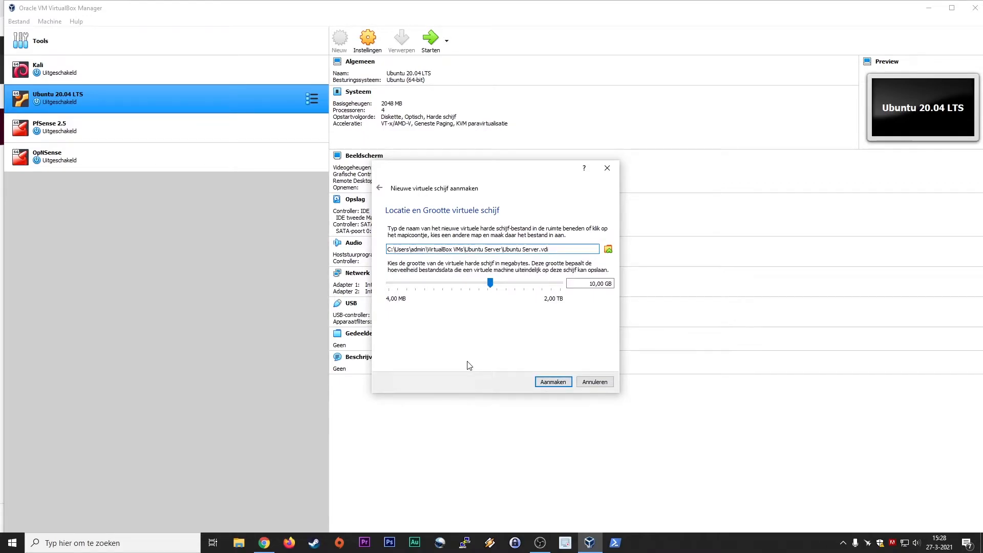
click(589, 285)
key(shift+Right)
key(shift+Right)
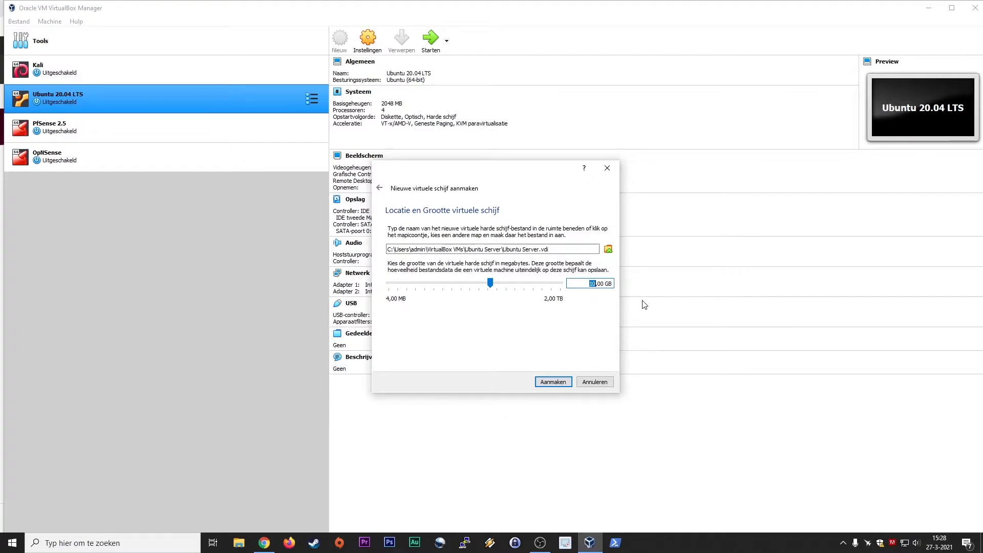
text(15)
click(558, 382)
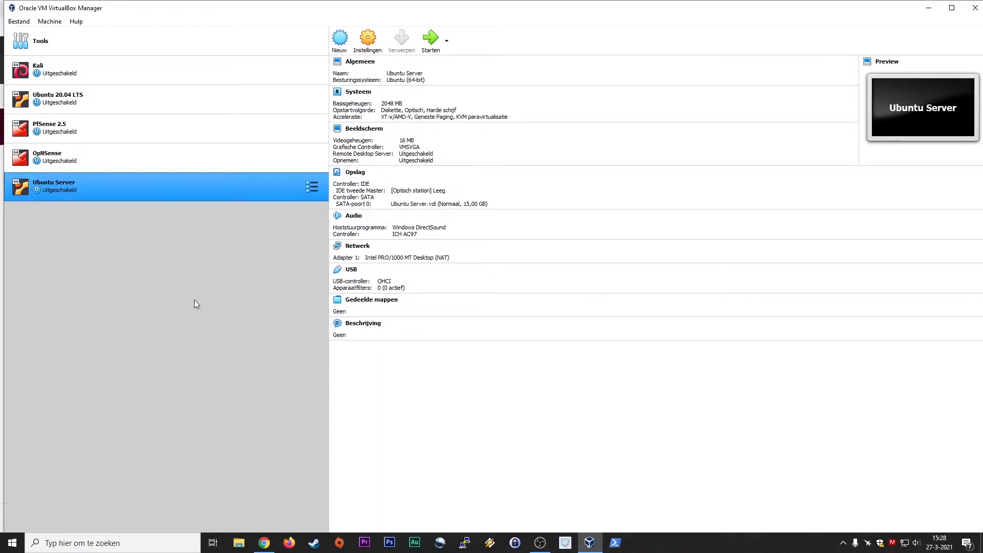
In Ubuntu Server's settings, raise the processor count to 4.
click(365, 39)
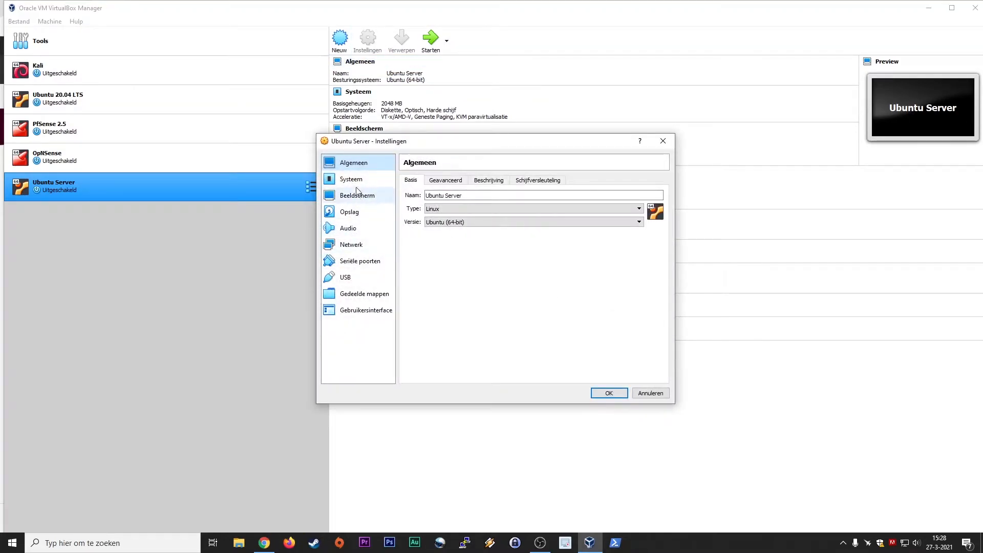
click(441, 180)
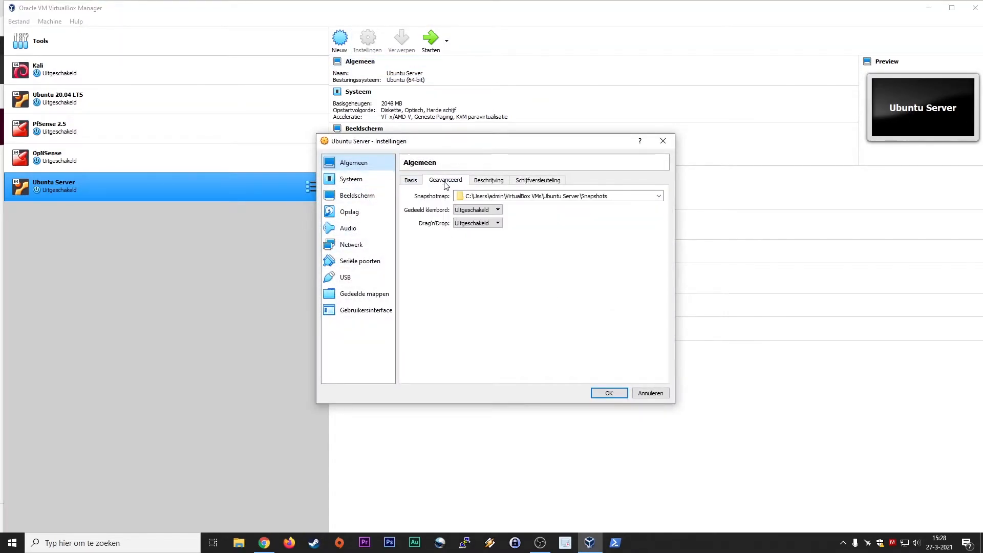
click(488, 180)
click(543, 179)
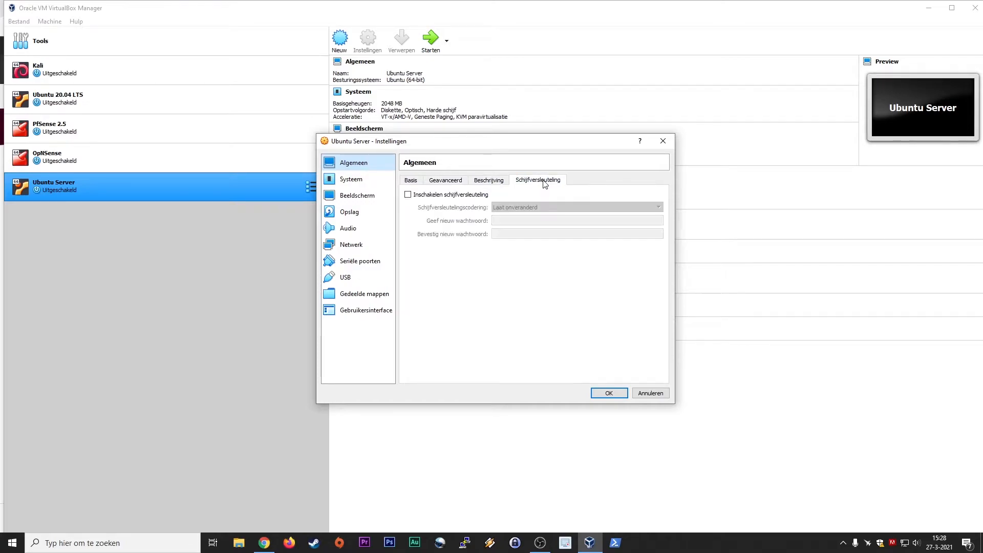
click(366, 181)
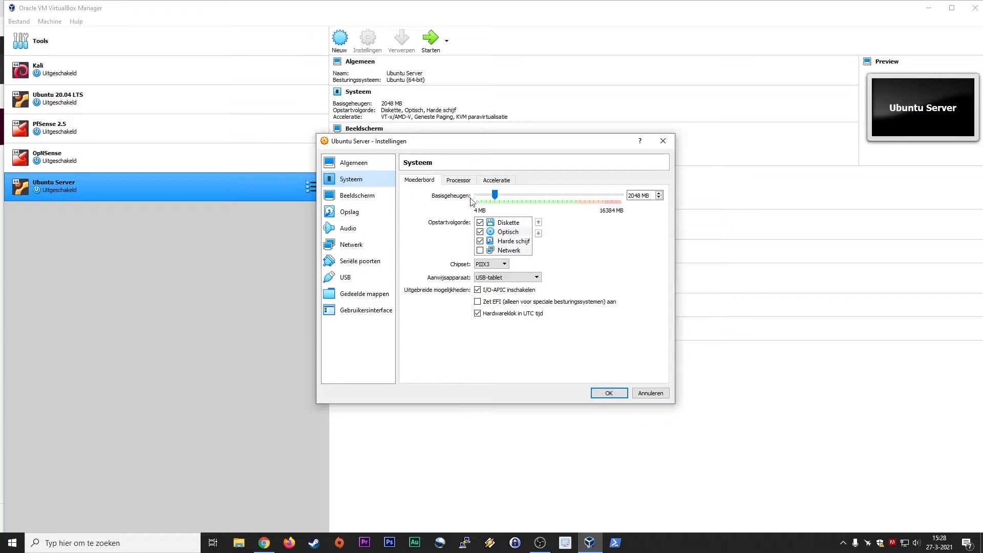
click(461, 181)
click(659, 193)
click(659, 193)
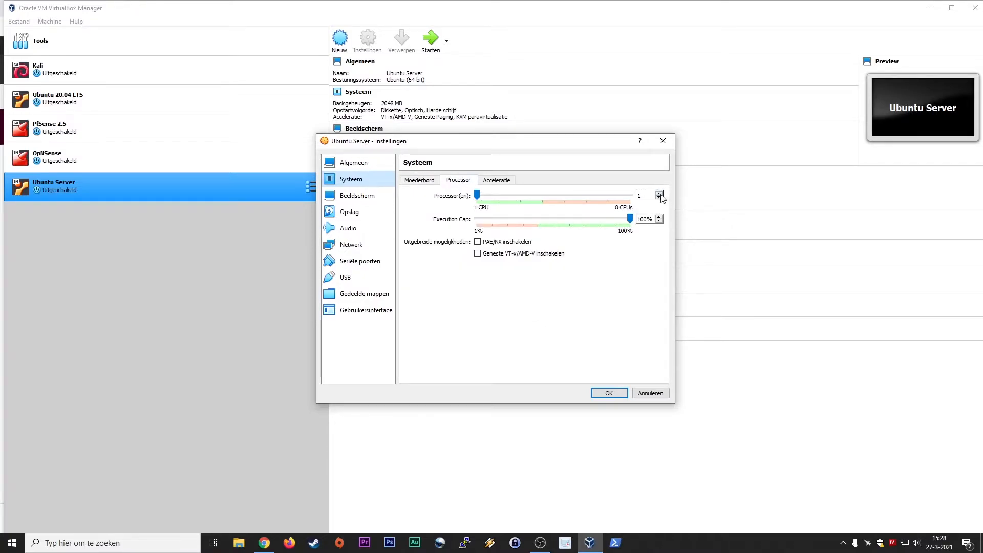
click(659, 193)
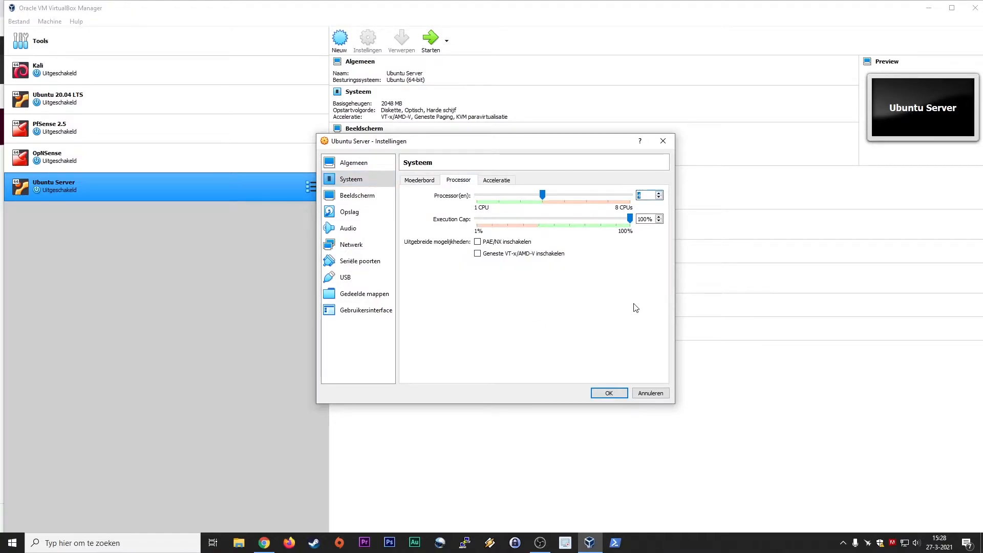
On the Storage page, bring up the disc choices for the empty IDE optical drive.
click(367, 196)
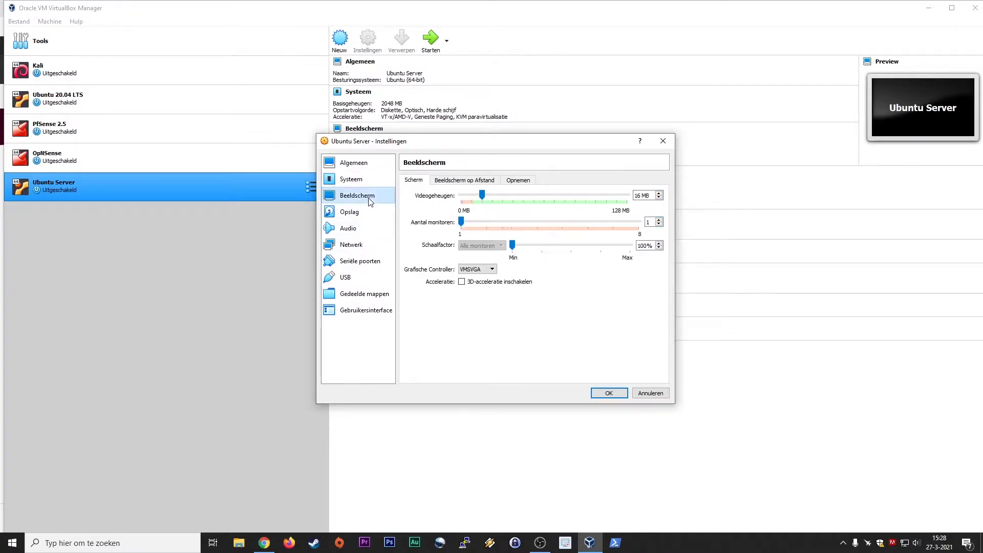
click(364, 223)
click(365, 217)
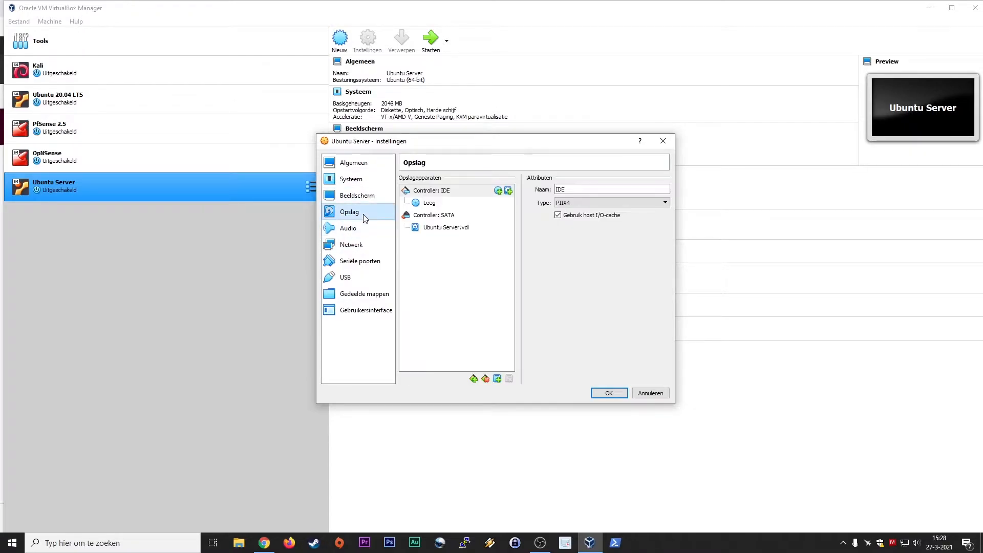
click(430, 204)
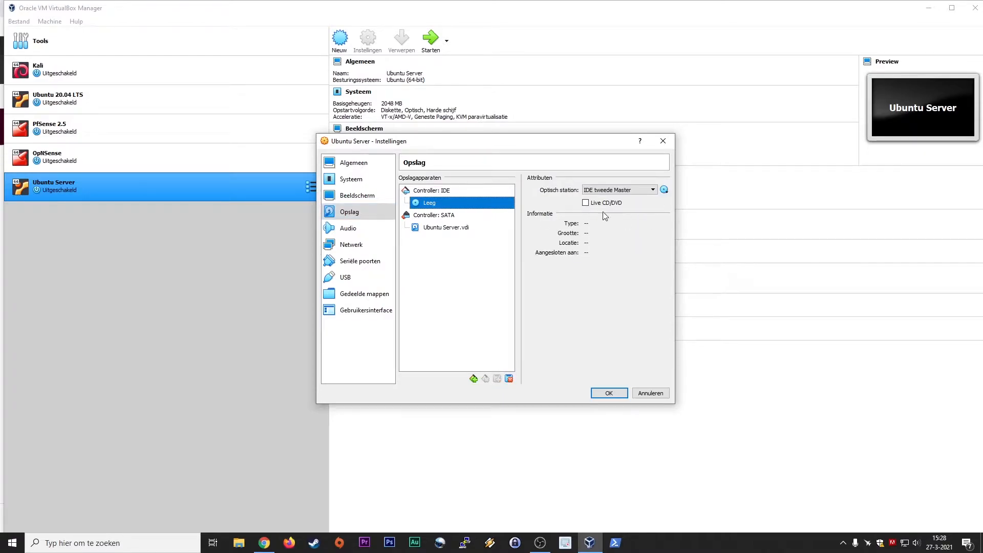
click(665, 191)
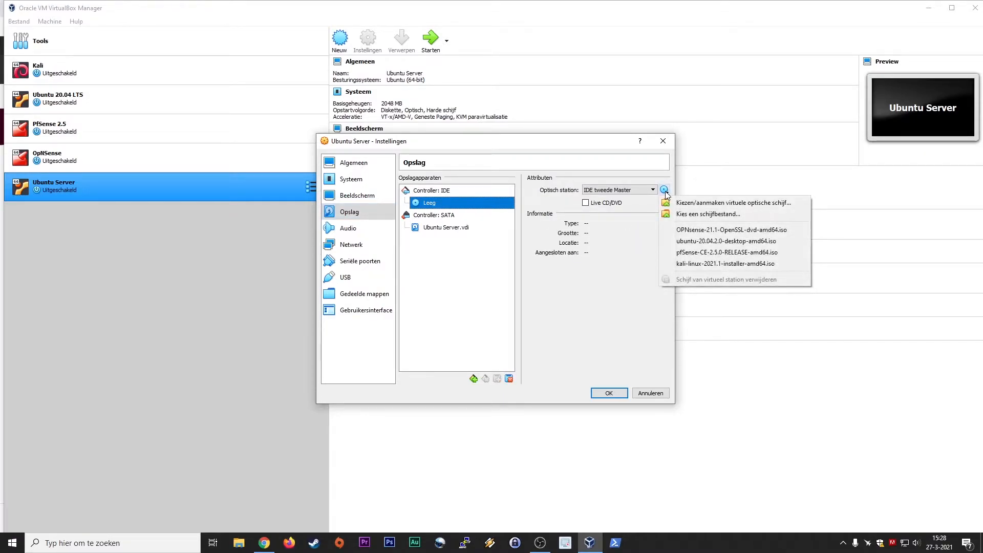
Load the ubuntu-20.04.2-live-server-amd64 ISO into the optical drive and save the settings.
click(697, 214)
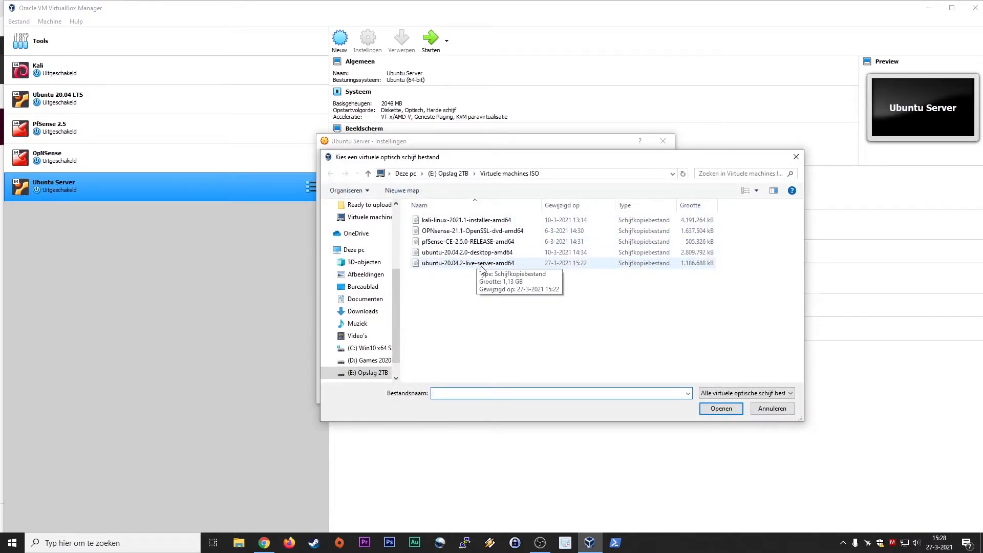
click(482, 264)
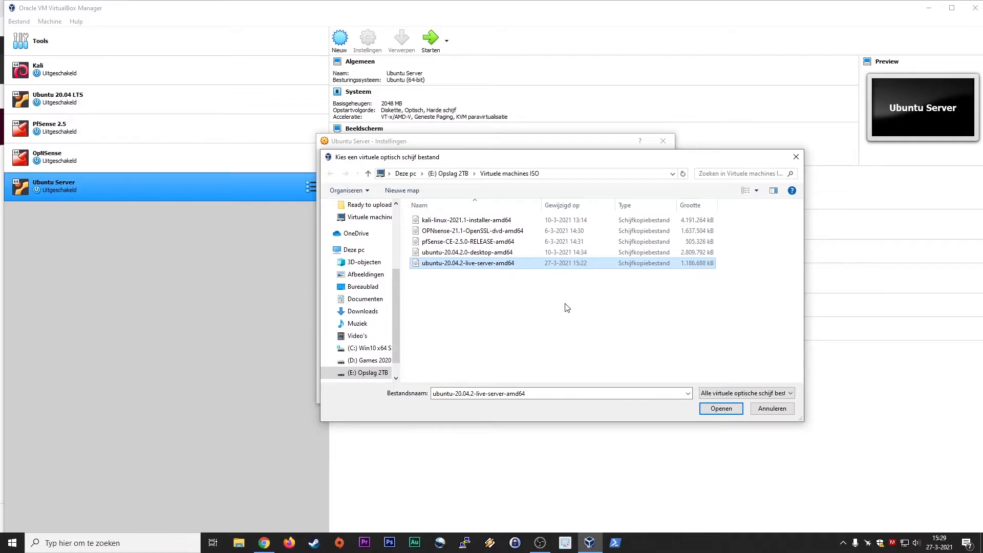
click(713, 413)
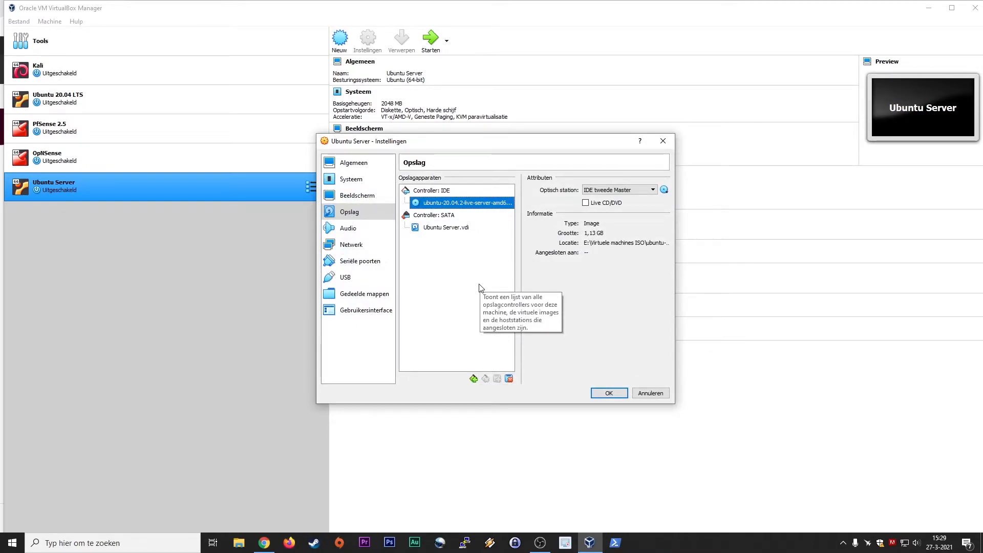
click(358, 228)
click(362, 259)
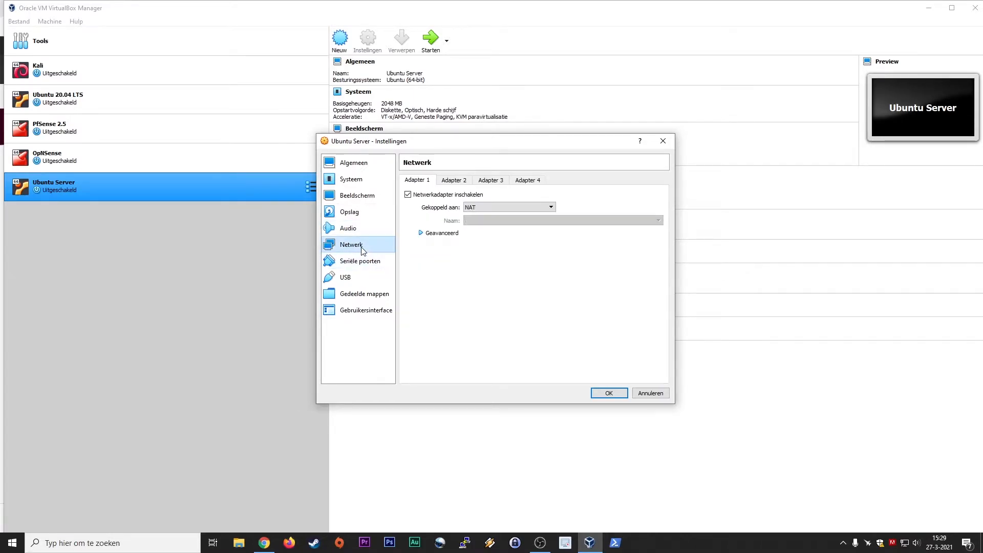
click(609, 393)
Check PfSense 2.5's bridged and LAN1 adapters without changes, then open Ubuntu Server's settings.
click(117, 136)
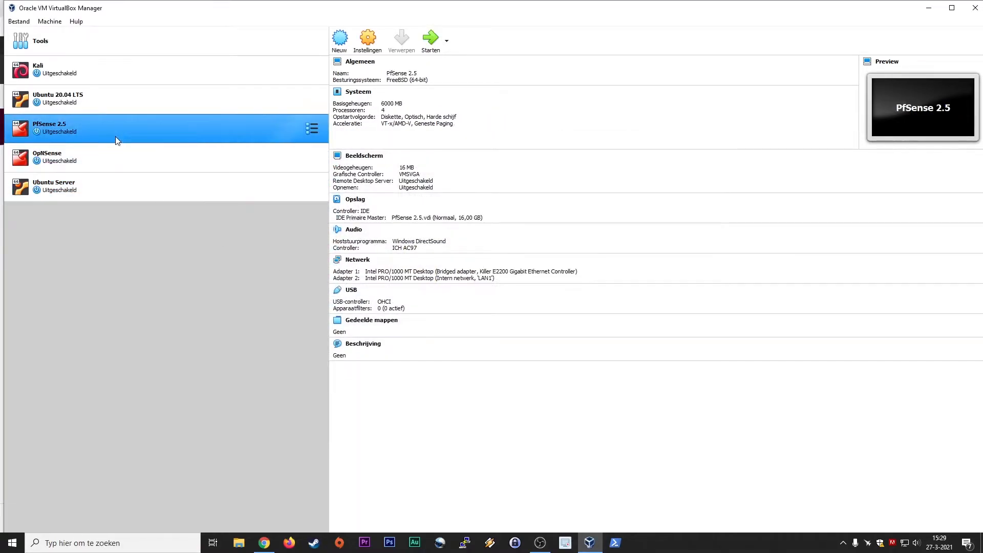
click(368, 45)
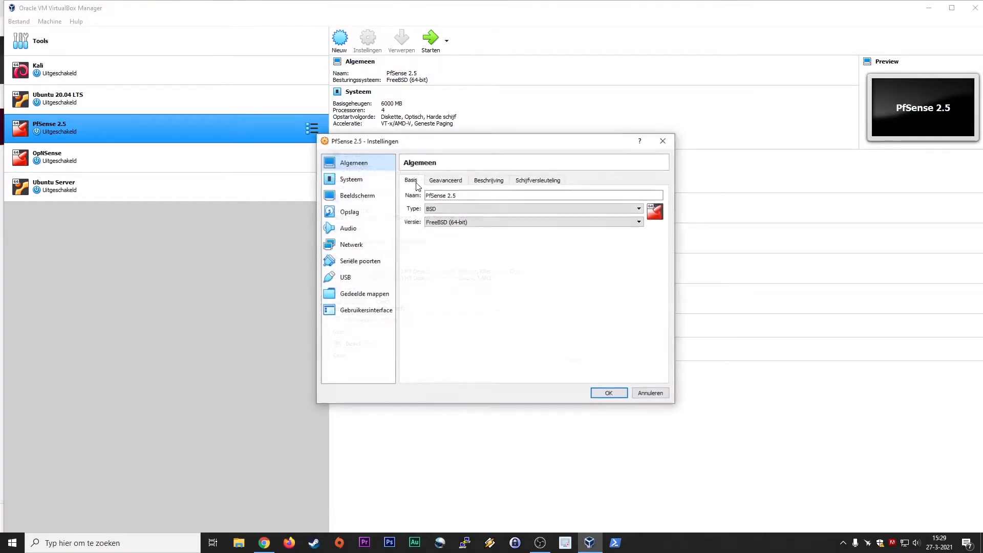
click(358, 246)
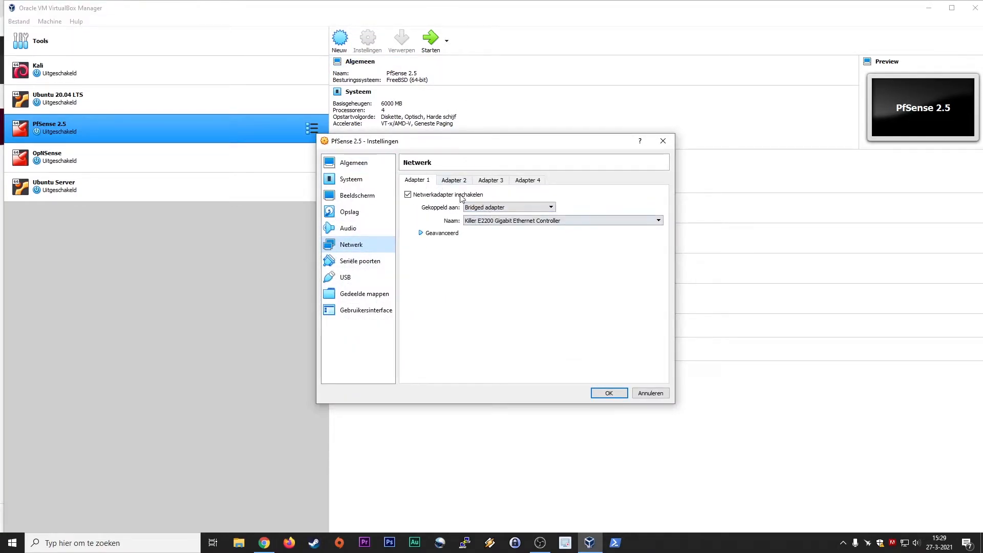
click(454, 181)
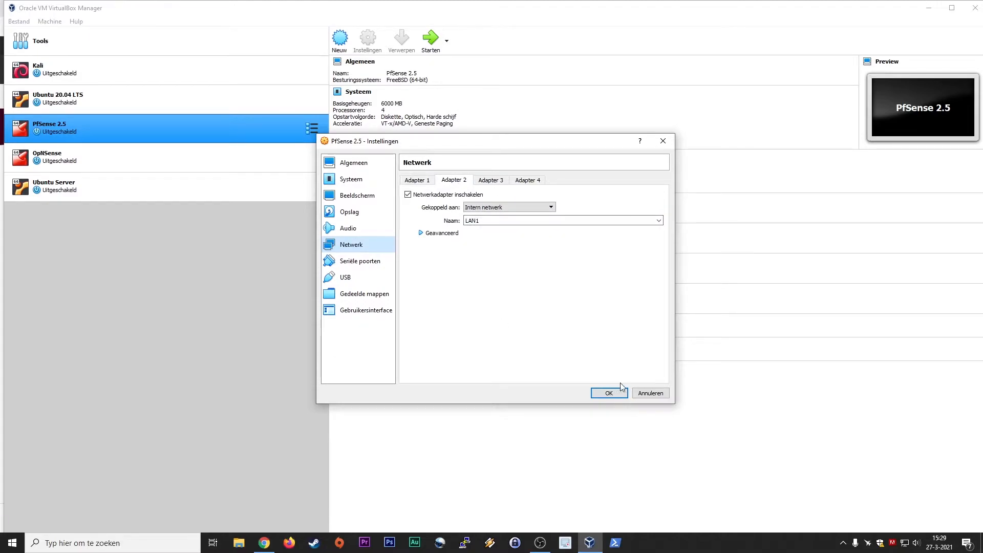
click(648, 393)
click(140, 190)
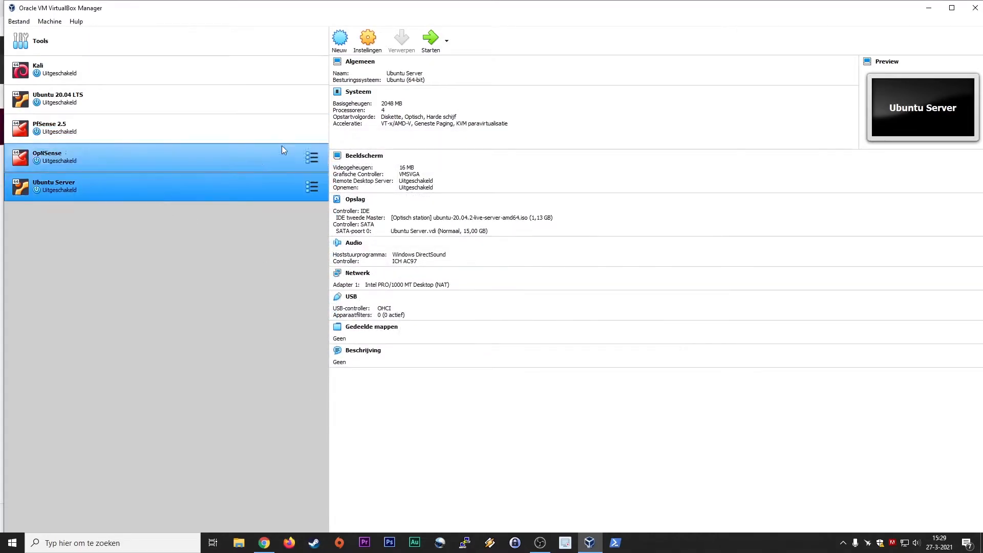
click(367, 39)
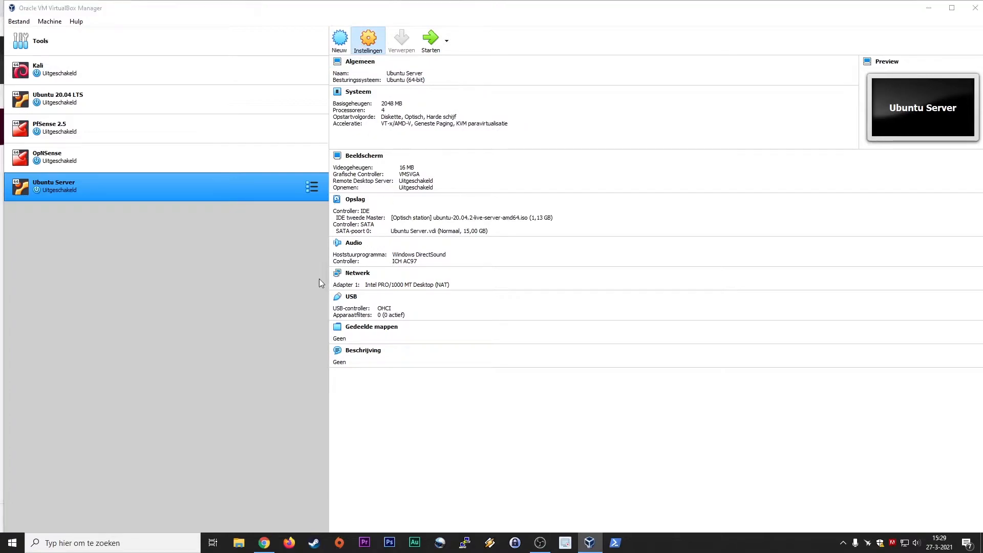
Set Ubuntu Server's adapter 1 to Bridged and adapter 2 to internal network LAN1.
click(368, 247)
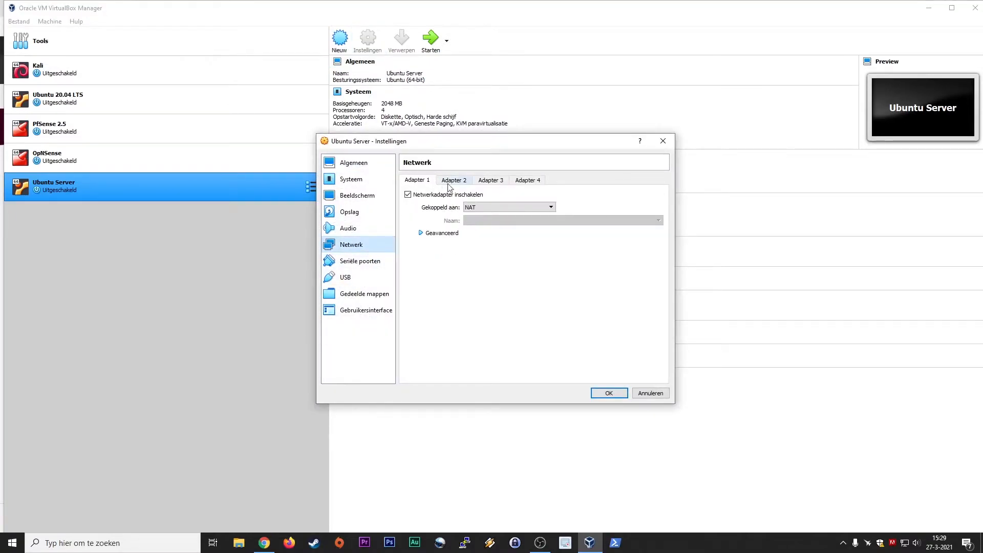
click(489, 208)
click(489, 229)
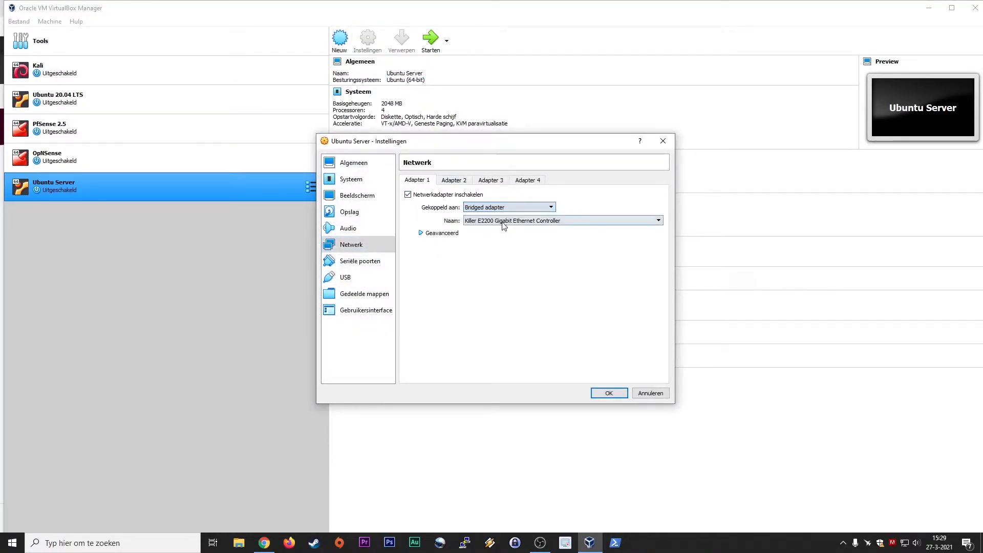
click(461, 182)
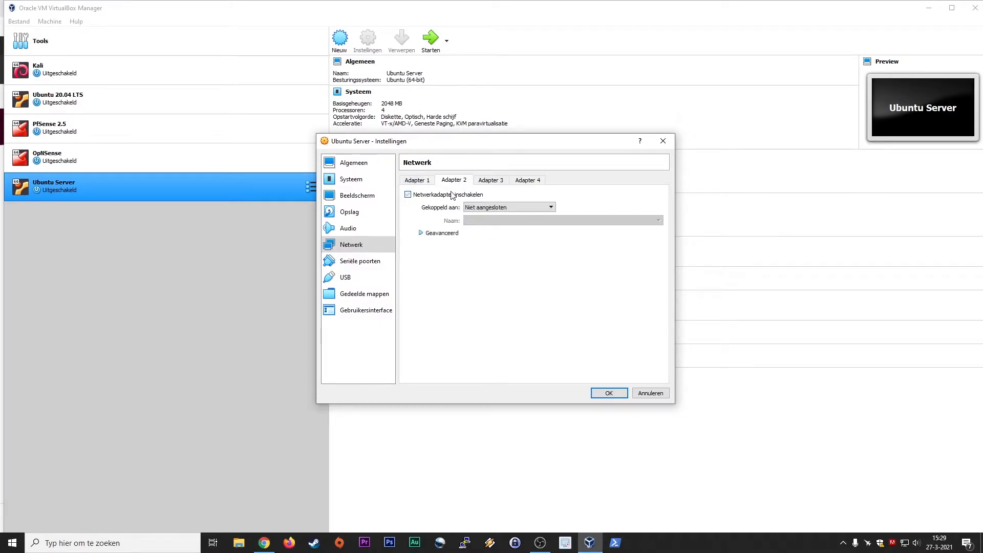
click(492, 210)
click(504, 231)
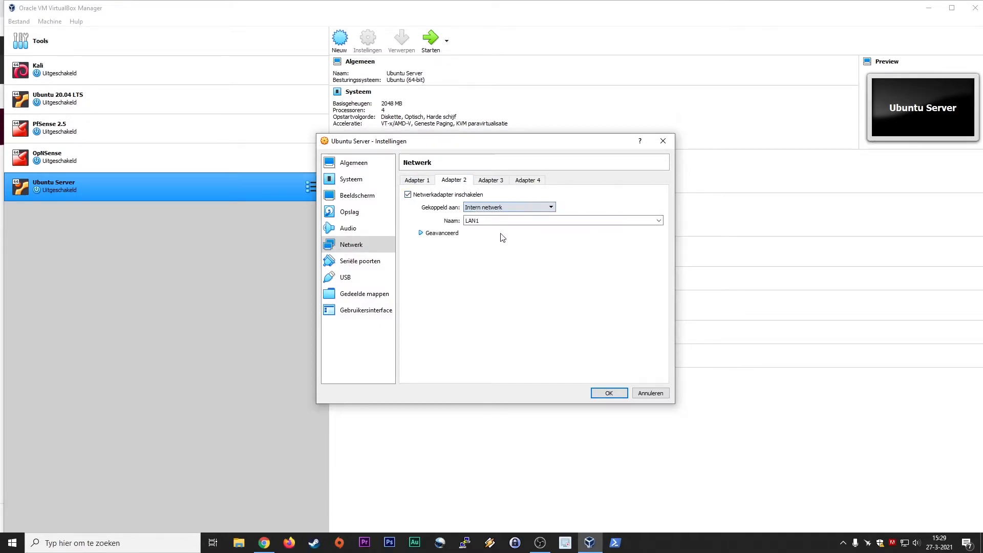
click(605, 393)
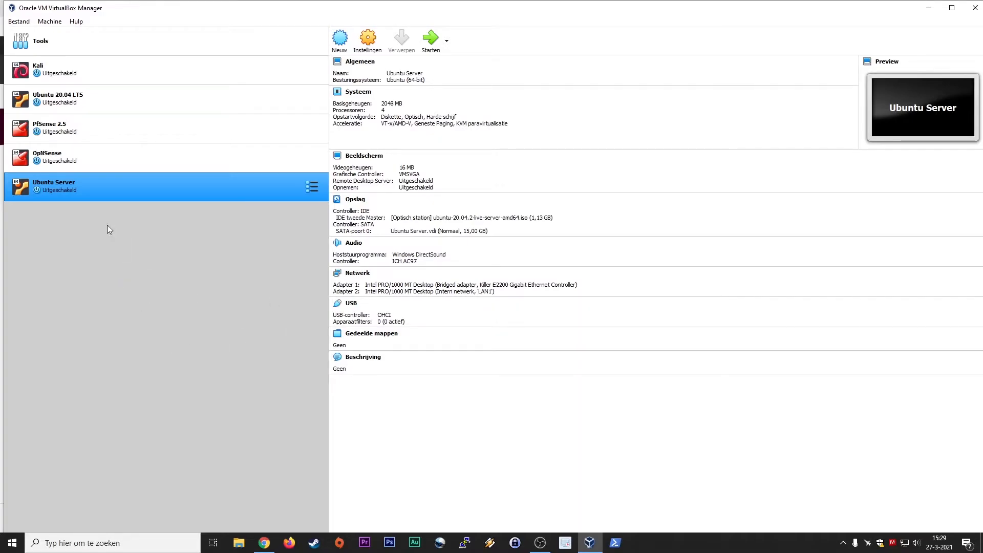
drag(54, 186, 63, 99)
click(64, 99)
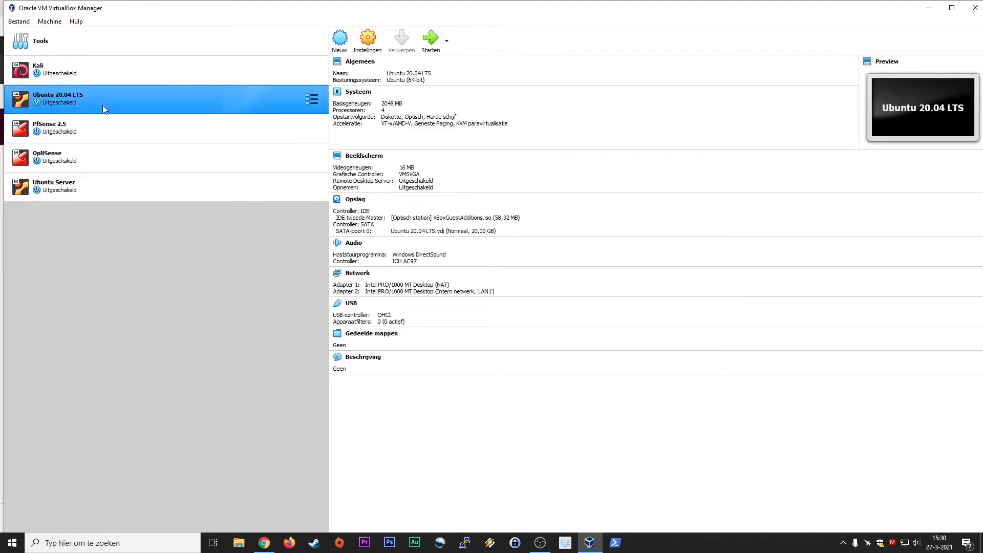
click(368, 40)
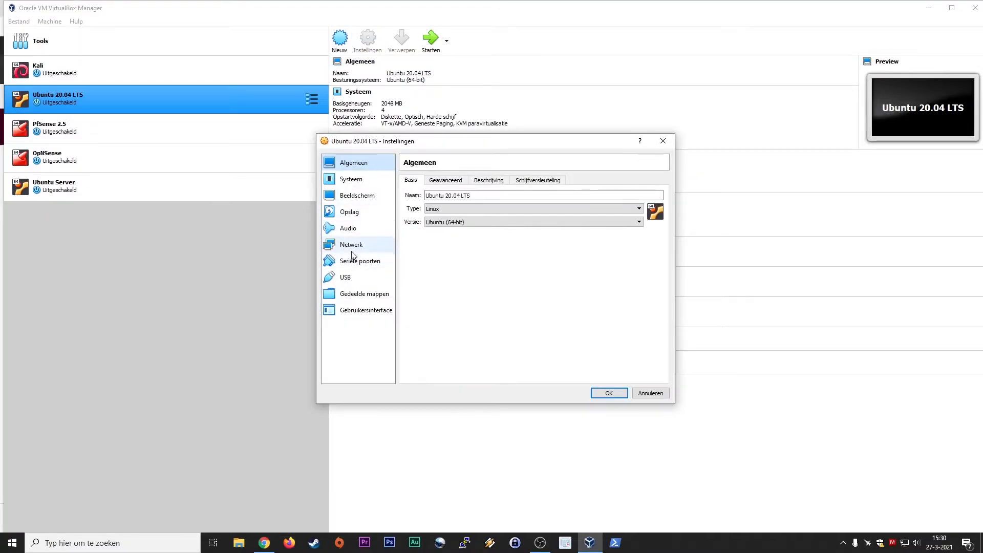
click(348, 245)
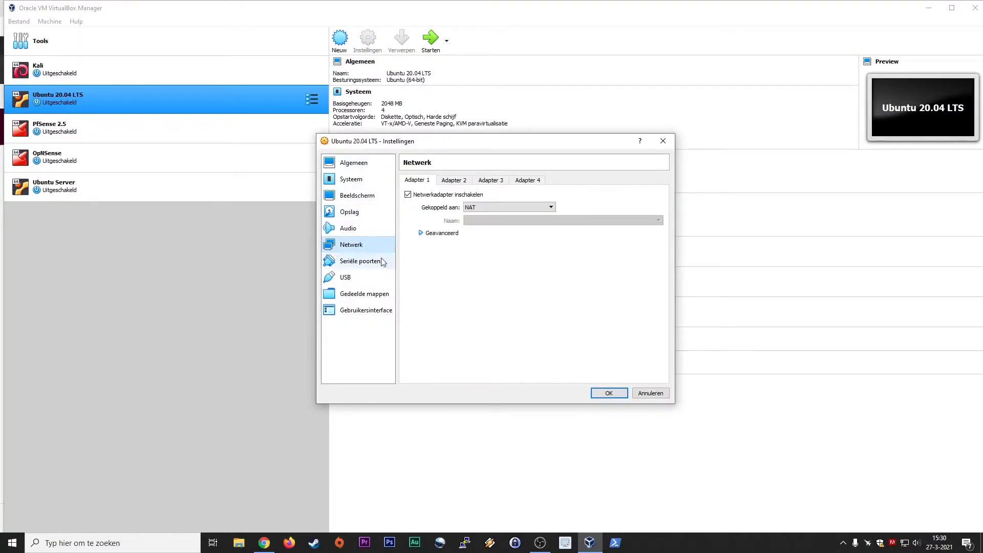
click(453, 181)
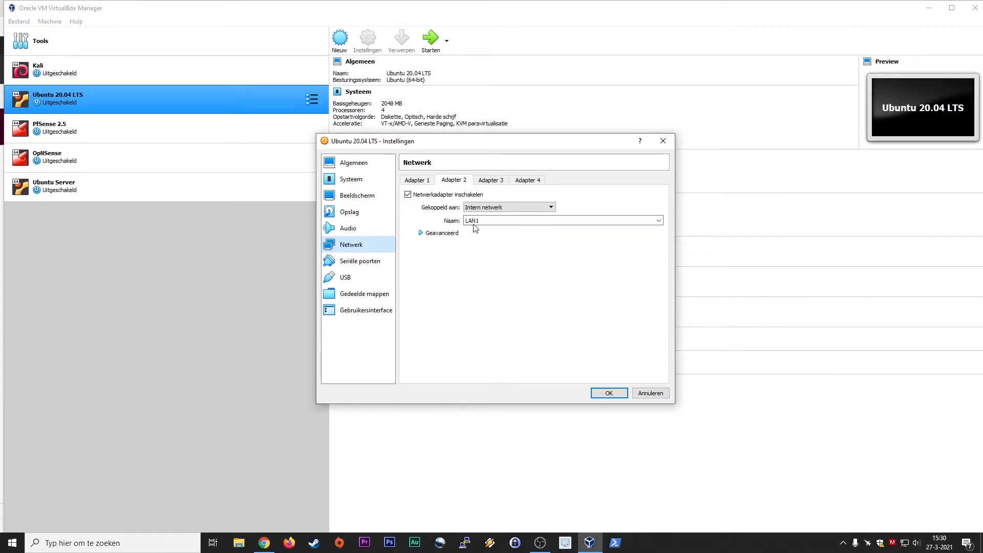
click(609, 394)
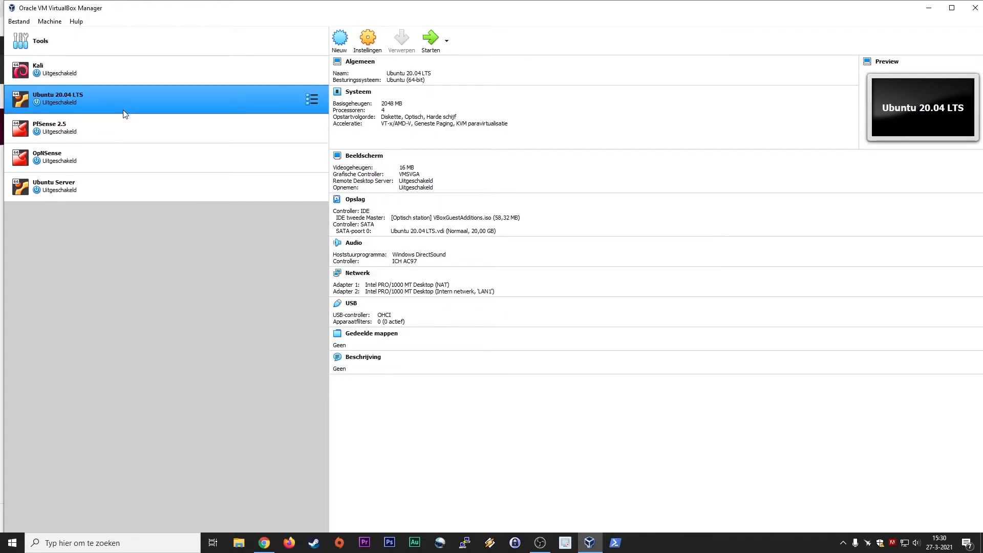
click(118, 129)
click(118, 156)
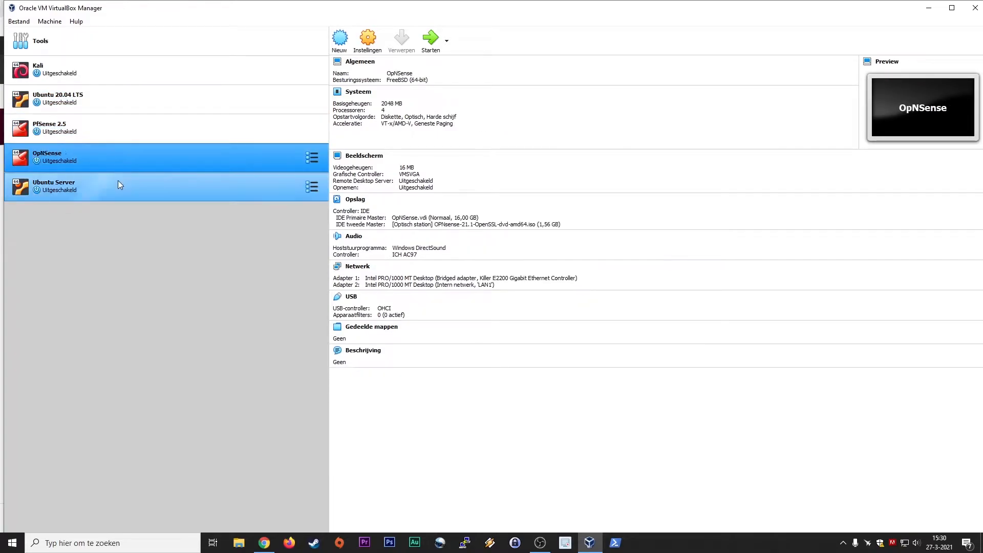
click(117, 187)
click(122, 163)
click(123, 140)
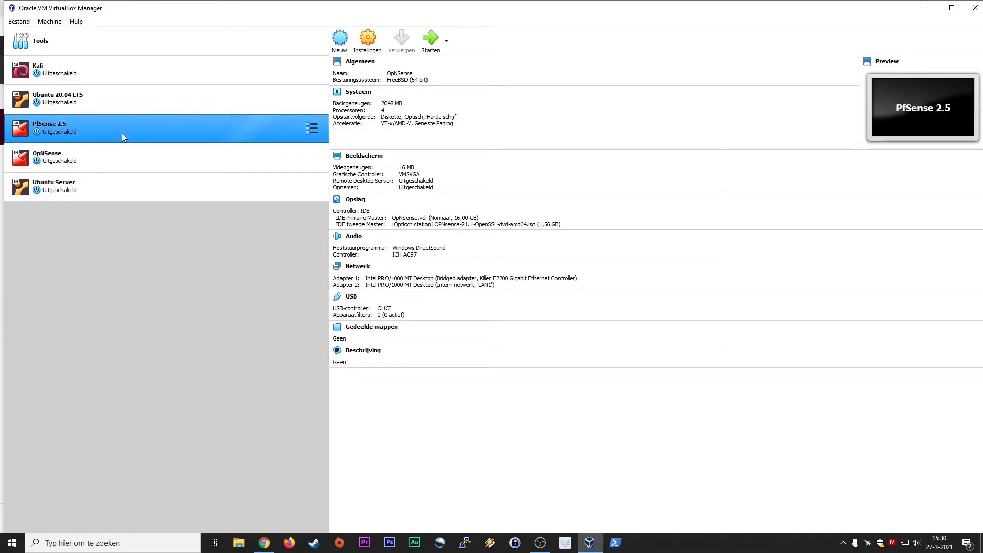
click(107, 110)
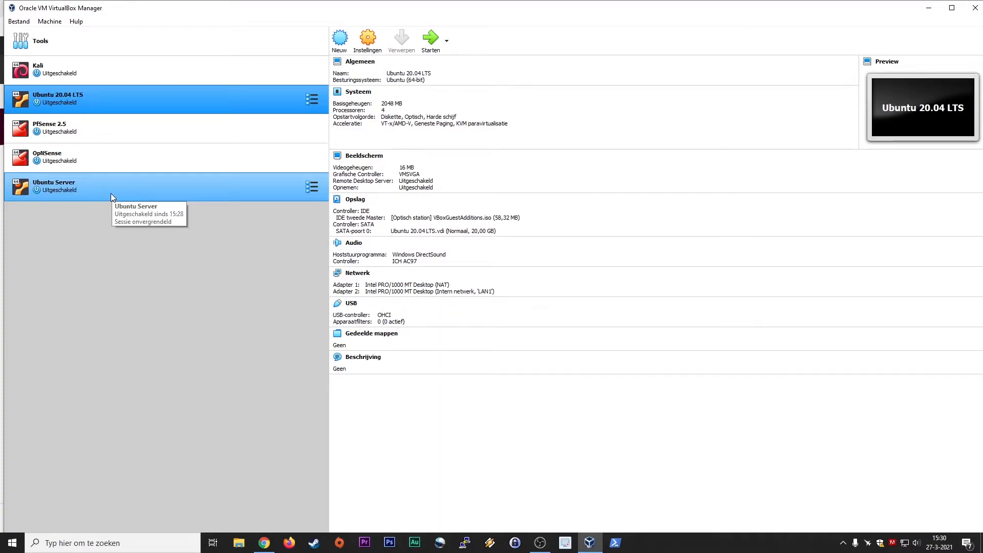
click(82, 186)
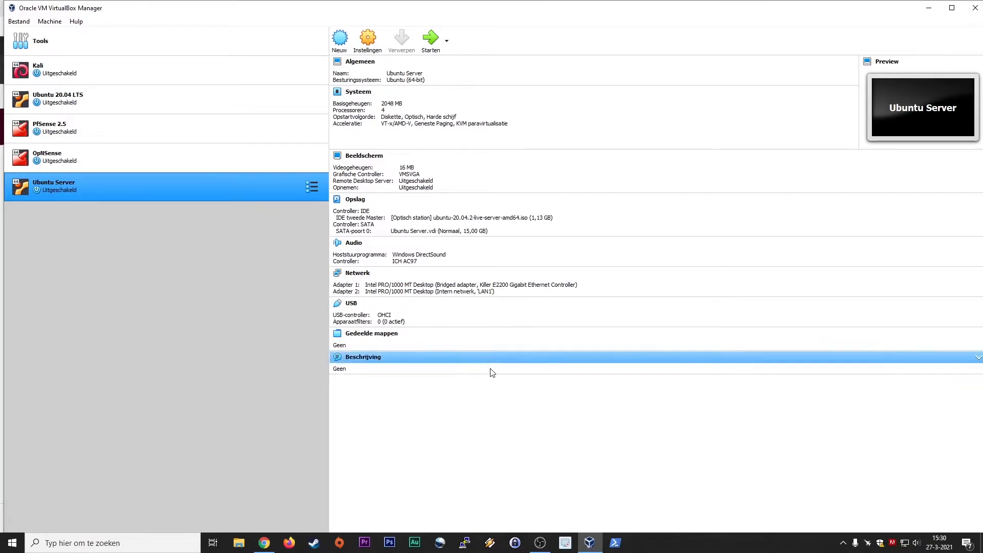
Start Ubuntu Server and pick ubuntu-20.04.2-live-server-amd64.iso as its start-up disk.
click(431, 39)
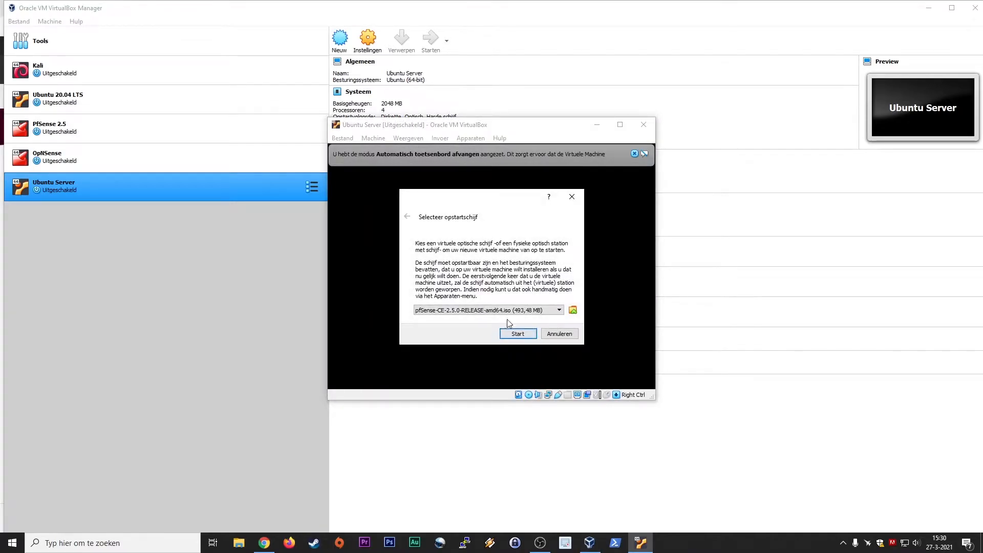
click(527, 311)
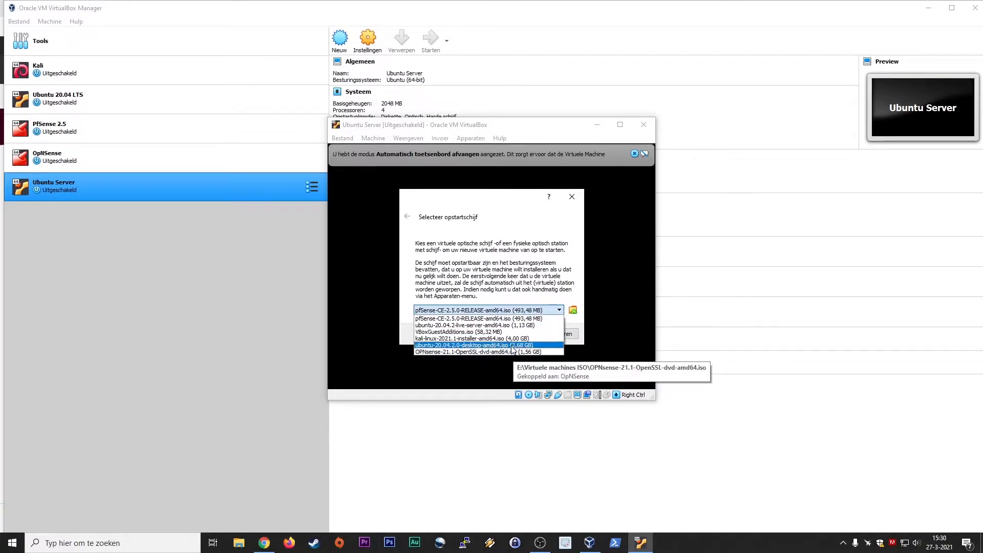
click(573, 310)
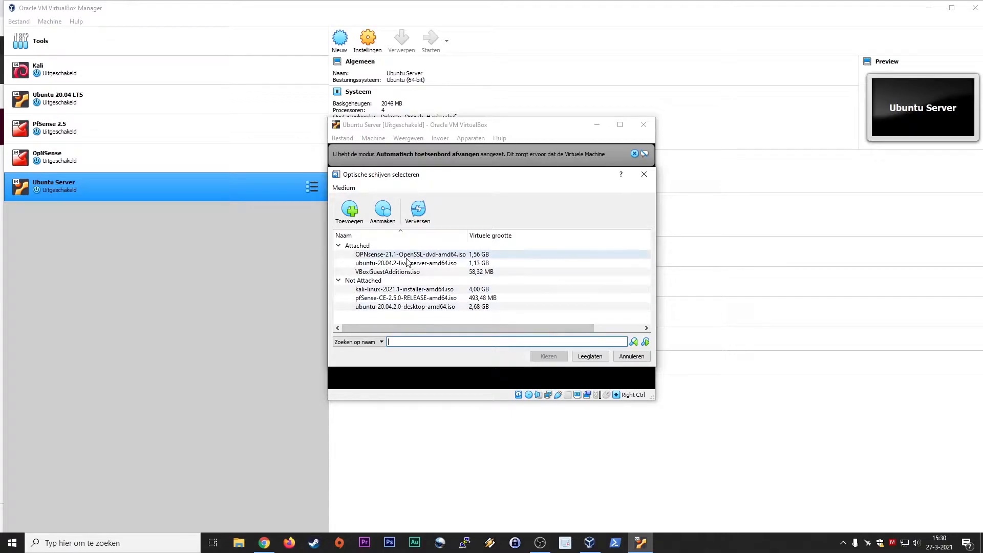
click(420, 217)
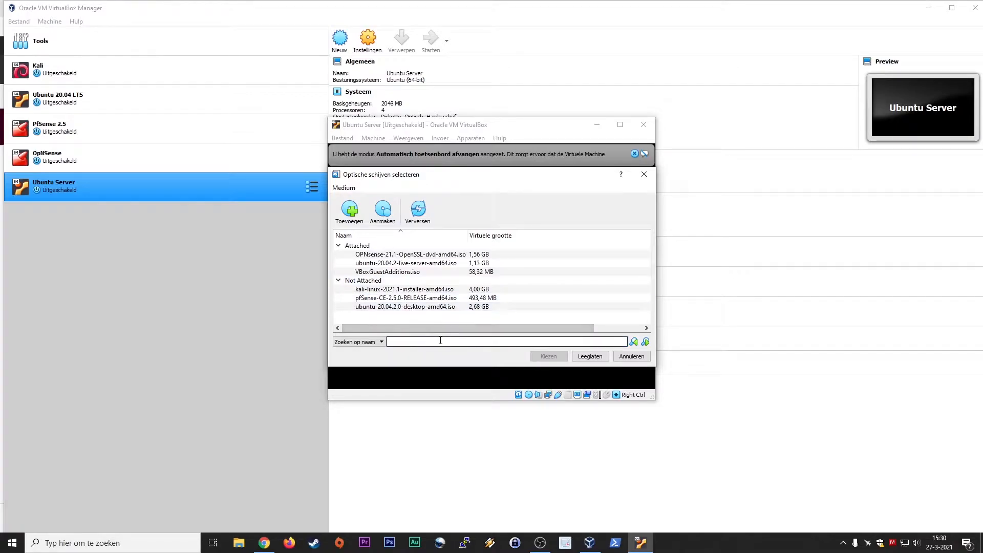
click(353, 217)
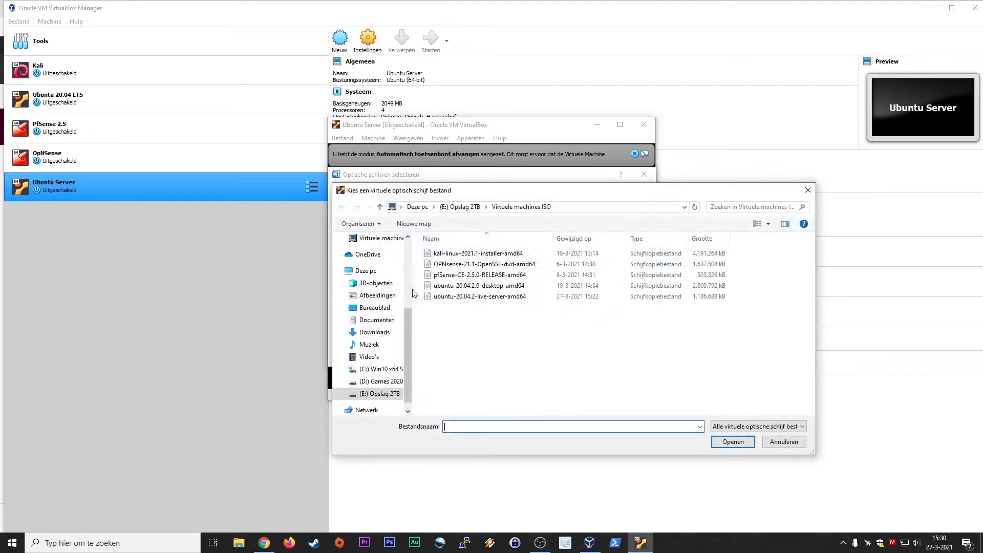
click(472, 298)
click(745, 444)
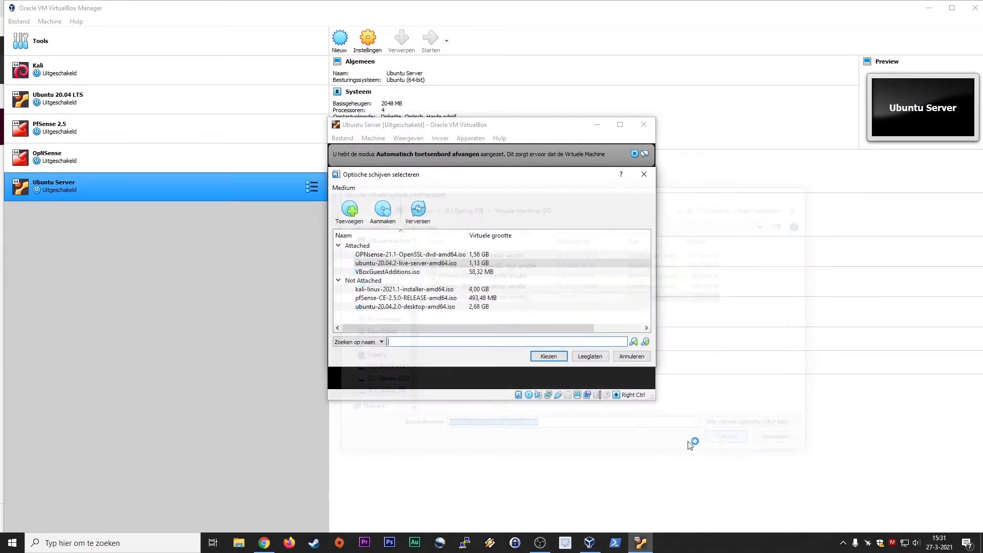
click(549, 358)
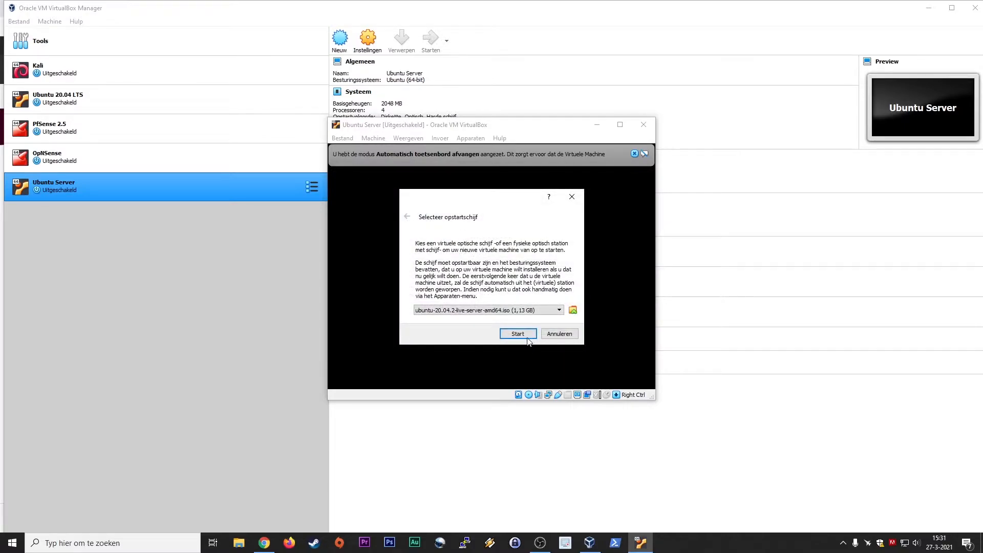
Boot the VM from the chosen disk and bring the Chrome Ubuntu Server download page forward.
click(528, 338)
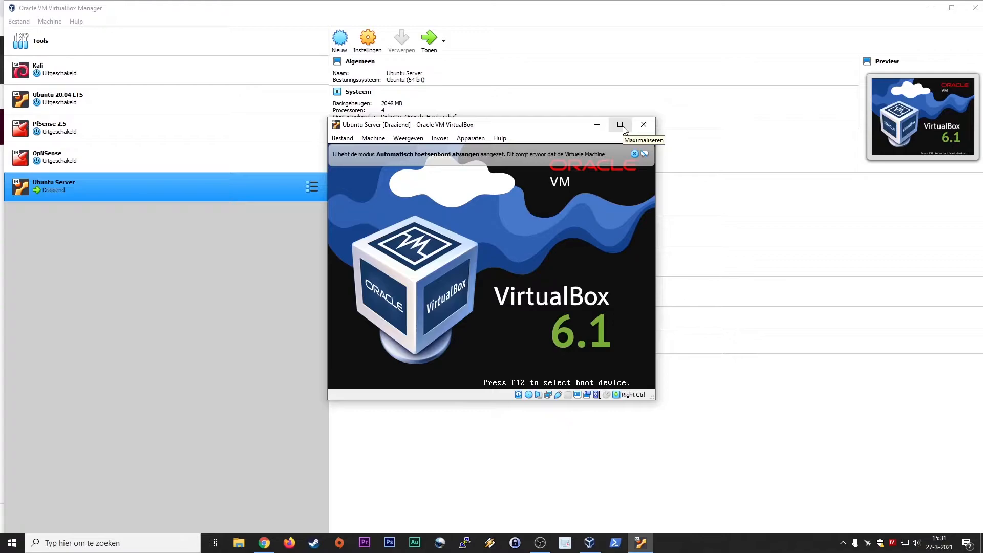
click(265, 542)
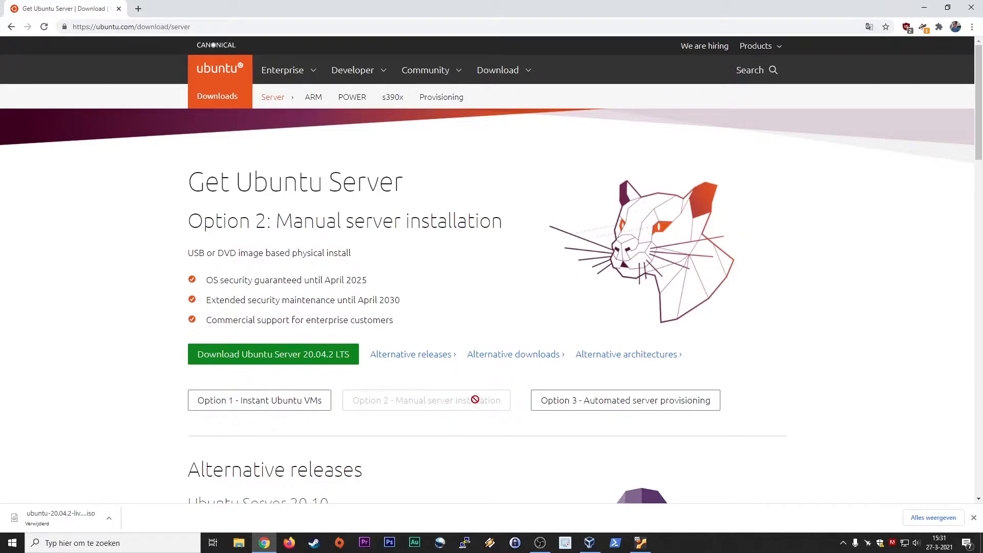
Bring the running Ubuntu Server VM window back in front of Chrome from the VirtualBox taskbar.
click(590, 543)
click(640, 543)
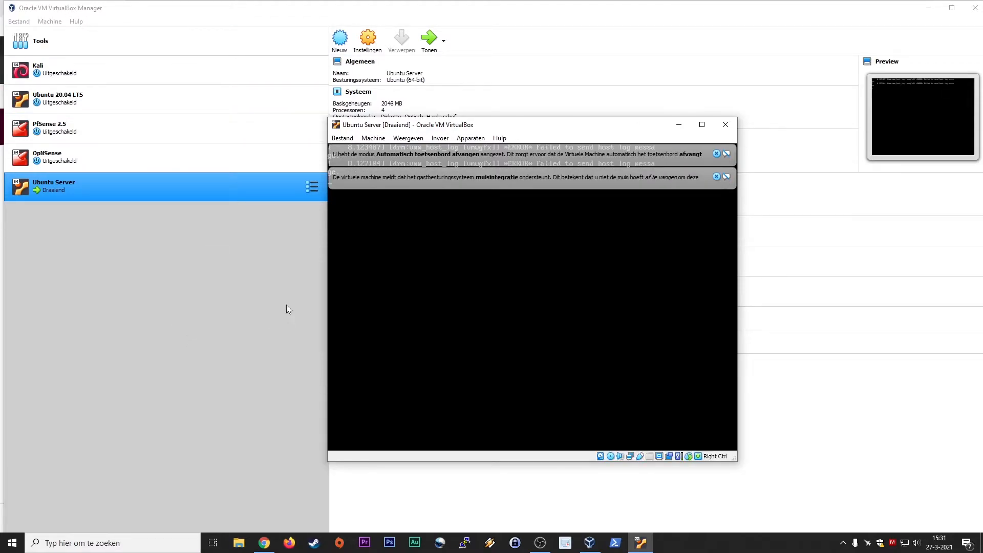
Dismiss the mouse-integration and keyboard-capture notices and maximize the VM window.
click(717, 177)
click(717, 154)
click(702, 125)
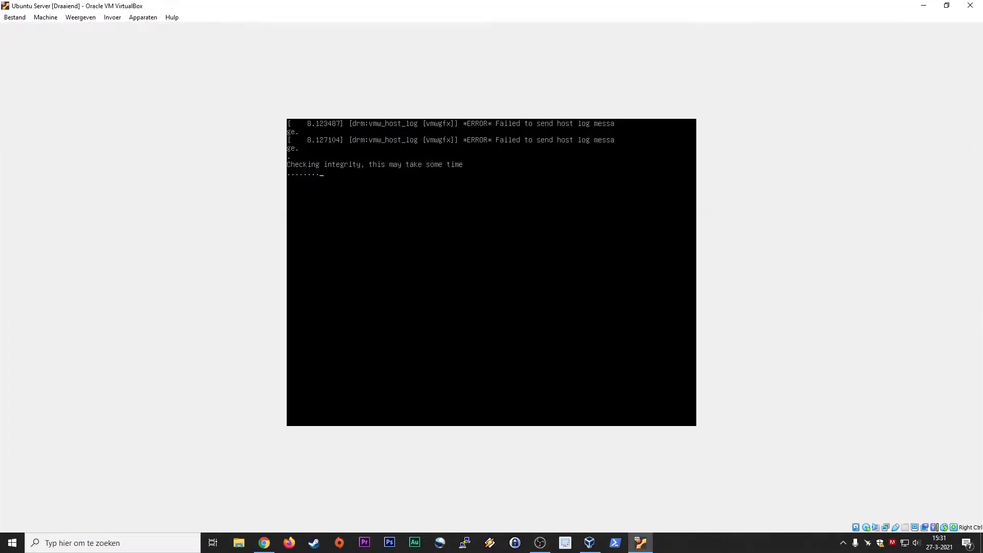
Switch the VM to full-screen via Weergeven > Schermvullende modus and confirm the switch.
click(112, 17)
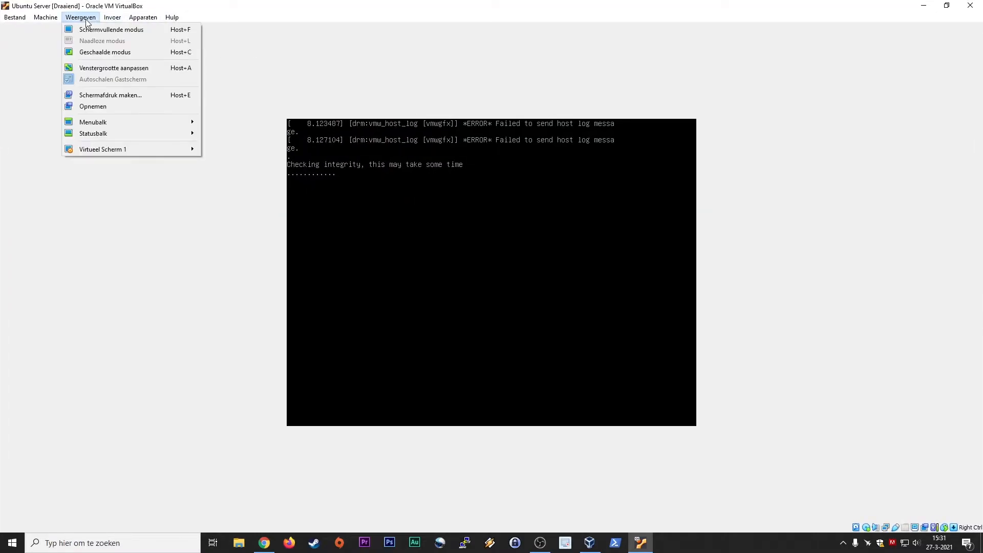
click(93, 31)
click(467, 309)
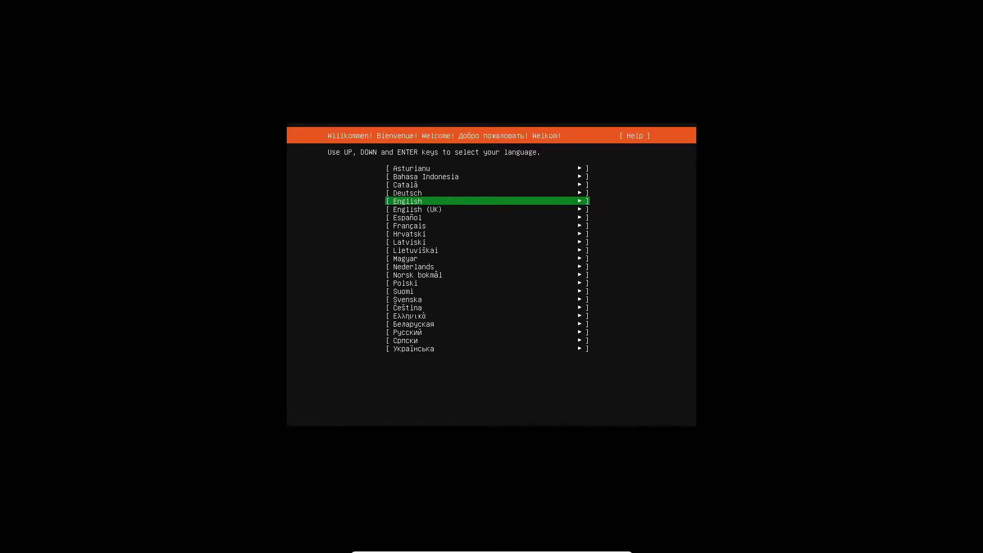
Choose English as the installer language and accept the English (US) keyboard layout.
key(Up)
key(Down)
key(Return)
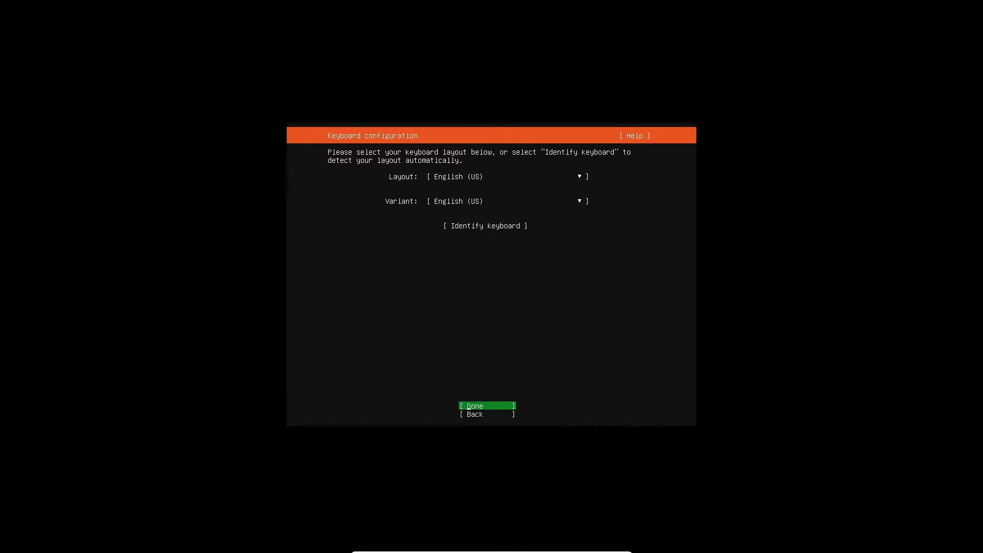
key(Return)
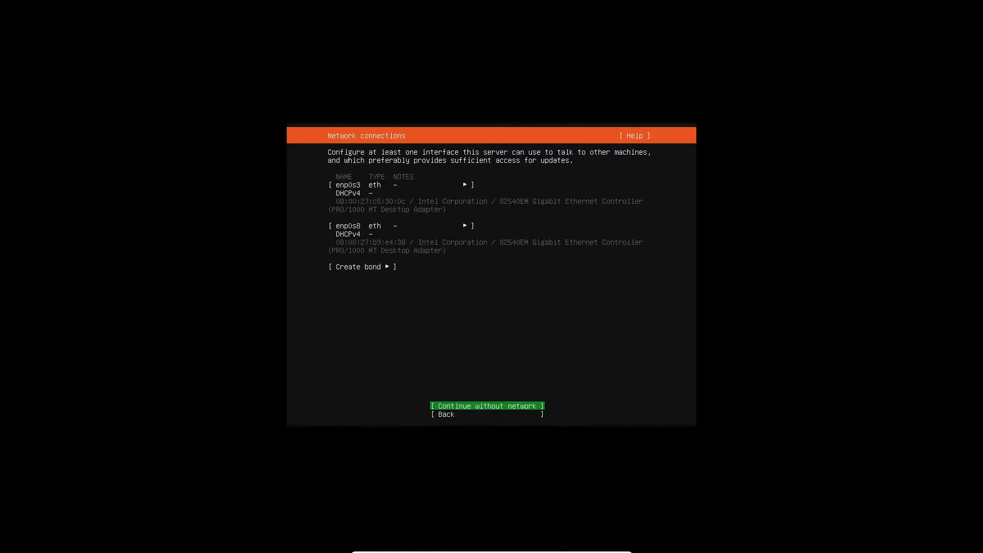
Continue without network, leave the proxy blank, and accept the default Ubuntu archive mirror.
key(Return)
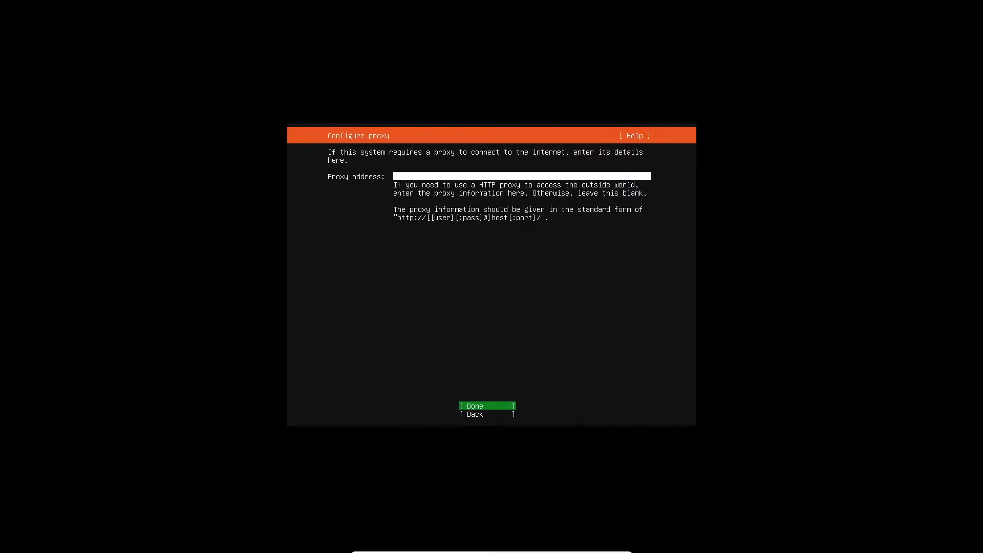
key(Return)
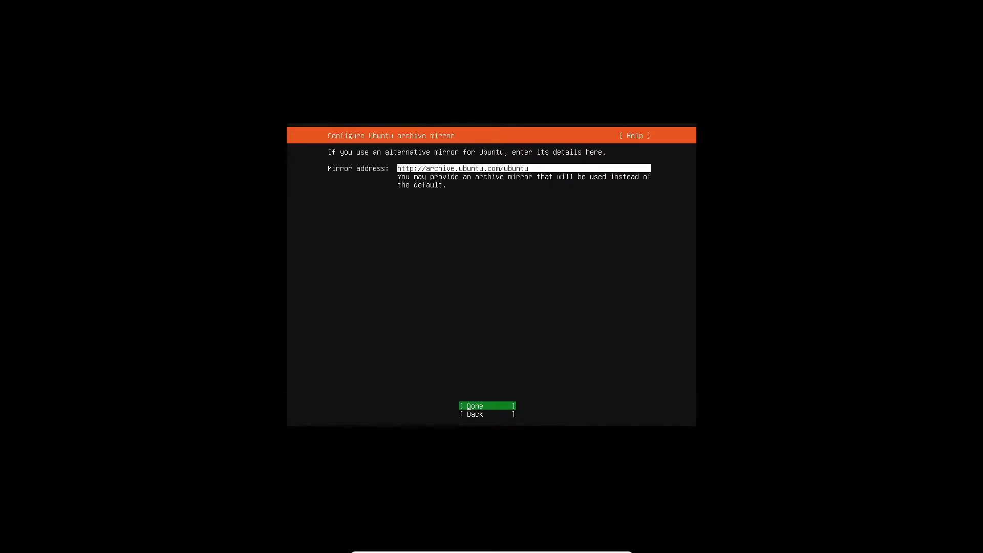
key(Return)
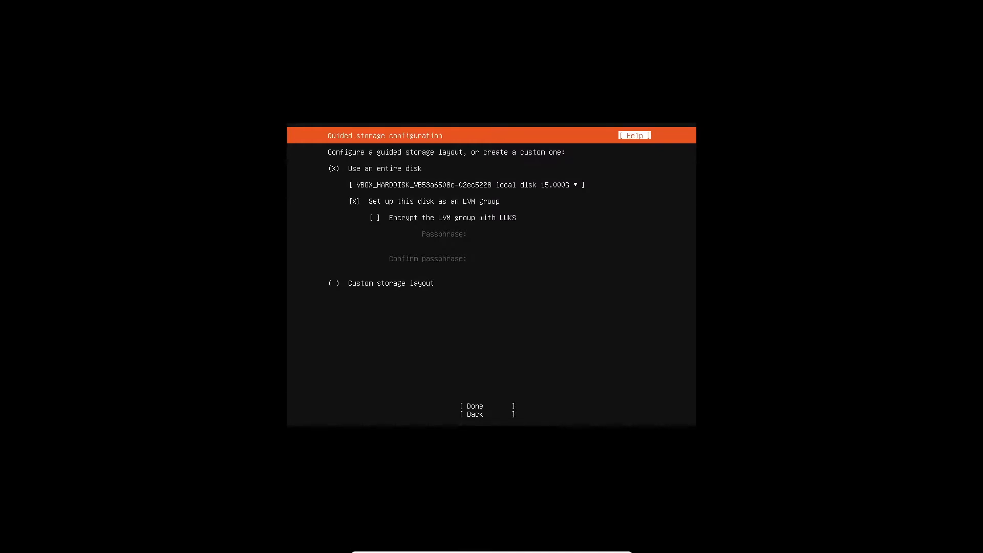
Use the entire 15 GB VBOX_HARDDISK as LVM, accept the layout, and confirm the destructive action.
key(Down)
key(Down)
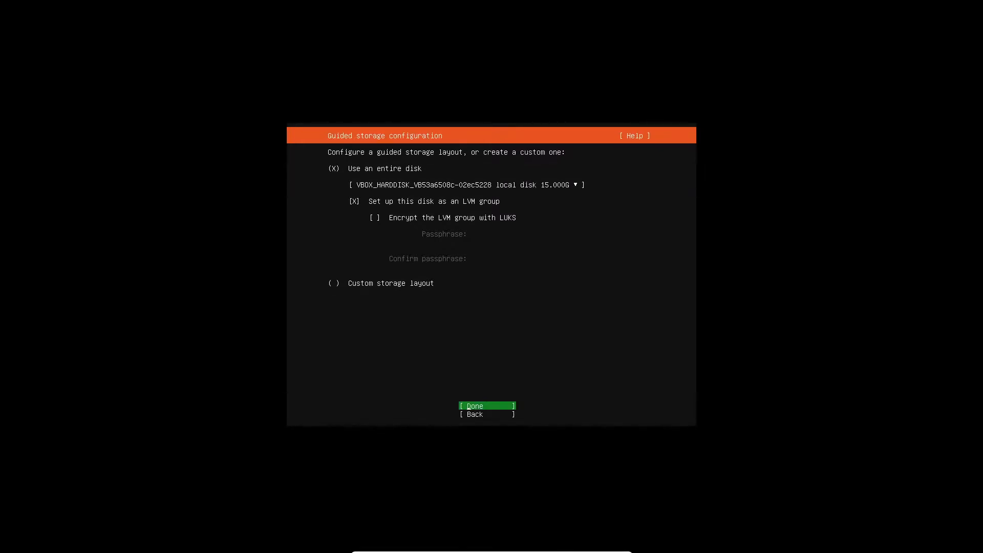
key(Return)
key(Up)
key(Return)
key(Return)
key(Down)
key(Tab)
key(Return)
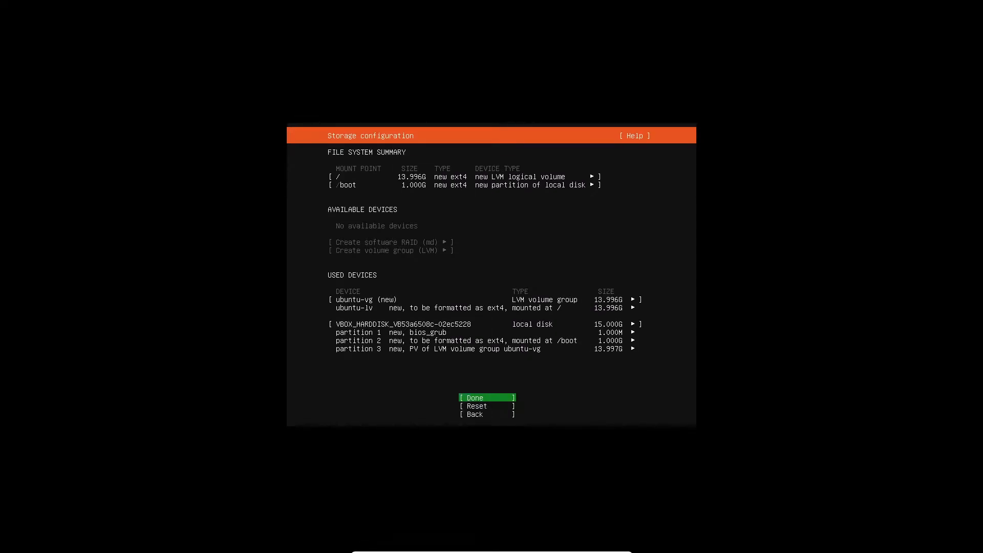
key(Return)
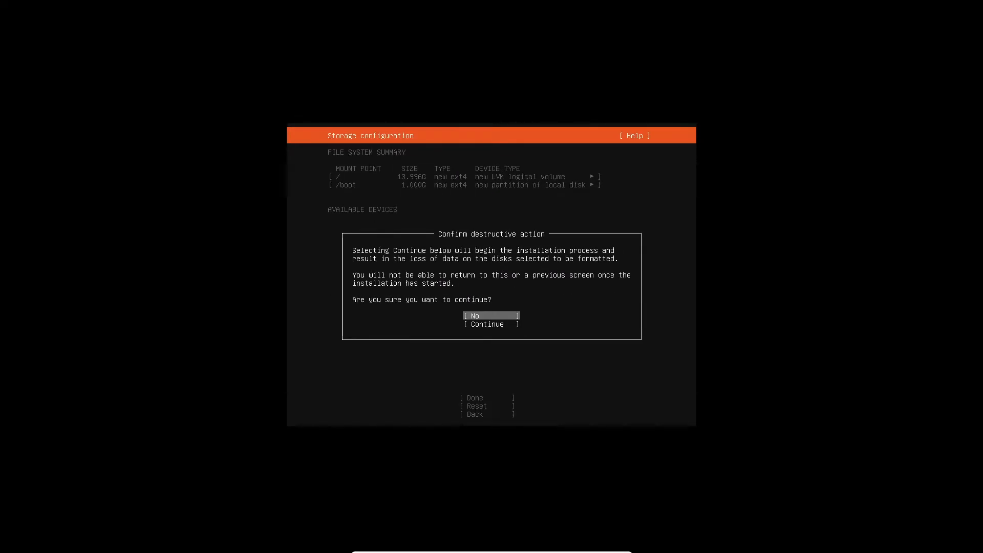
key(Down)
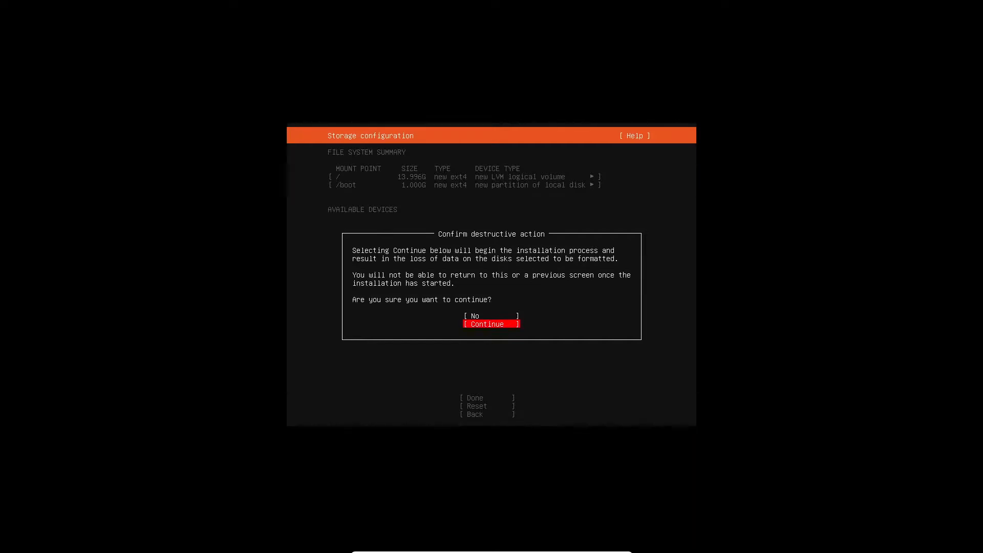
key(Return)
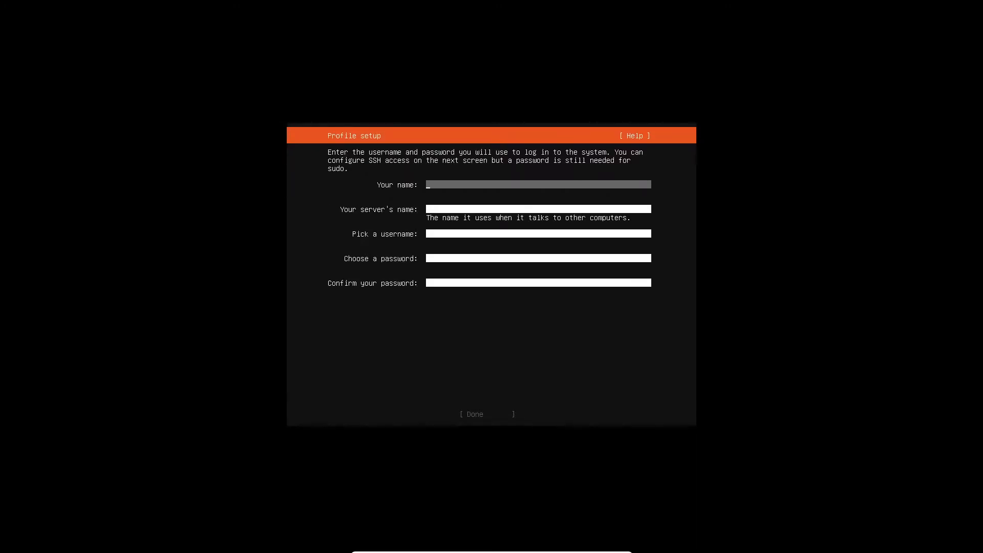
Fill in a name, server name infosechub, a username, and the password entered twice.
text(inf)
key(Tab)
text(infosech)
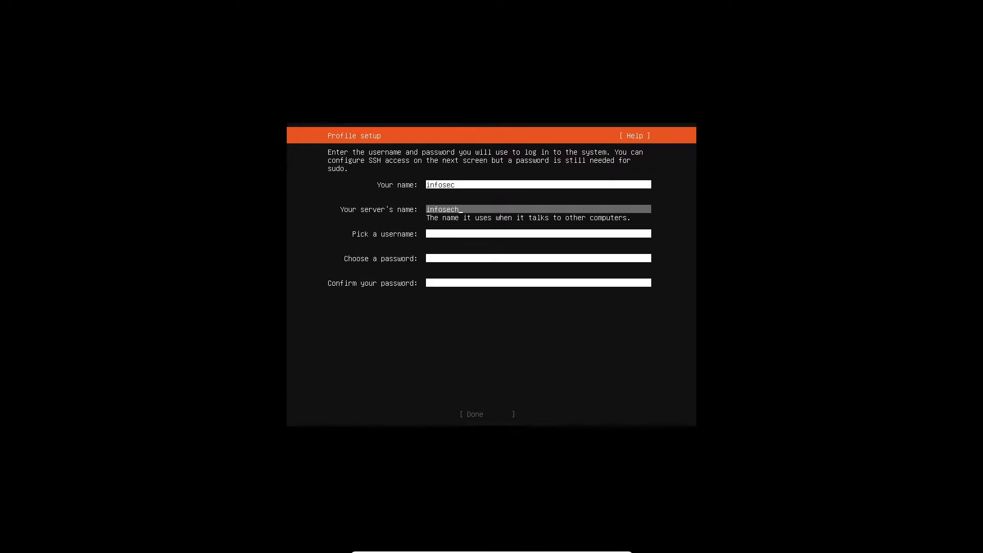
text(ub)
key(Tab)
text(info)
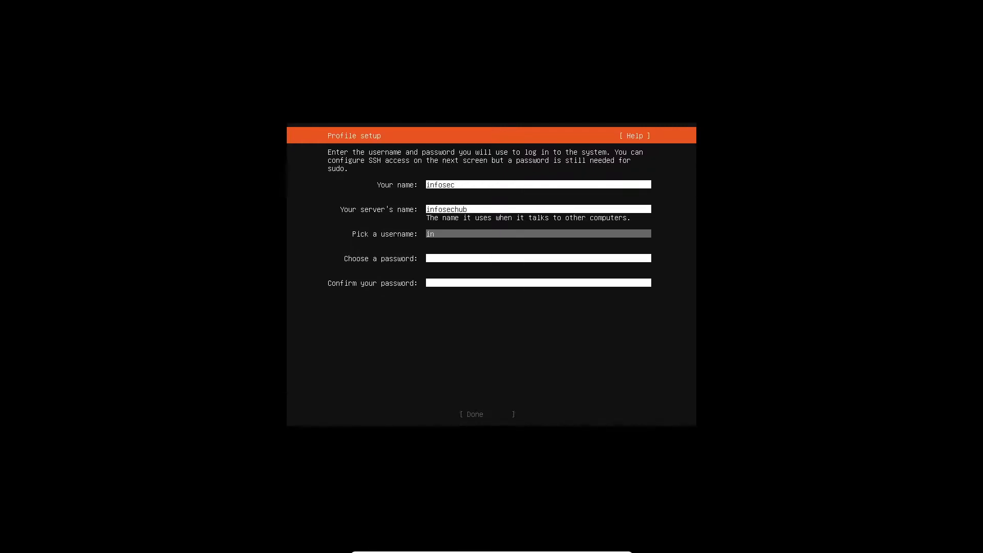
key(Tab)
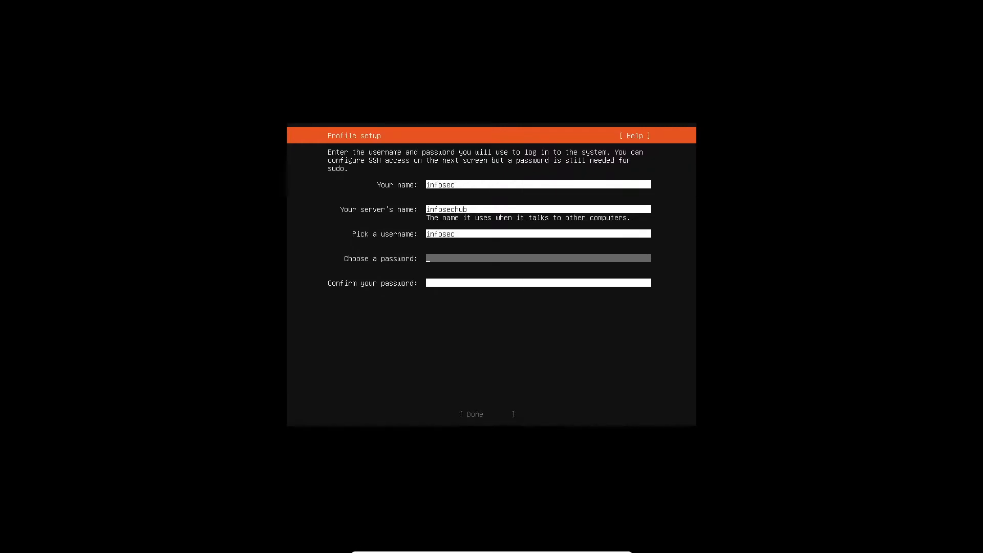
text(*****)
key(Tab)
text(*****)
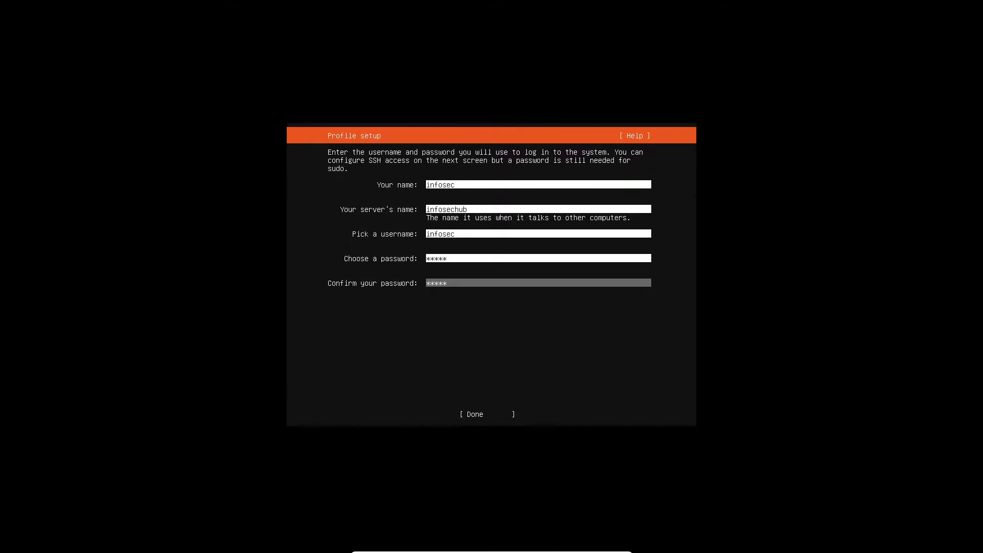
key(Tab)
Confirm the profile, tick Install OpenSSH server with identity import left at No, and start installing.
key(Return)
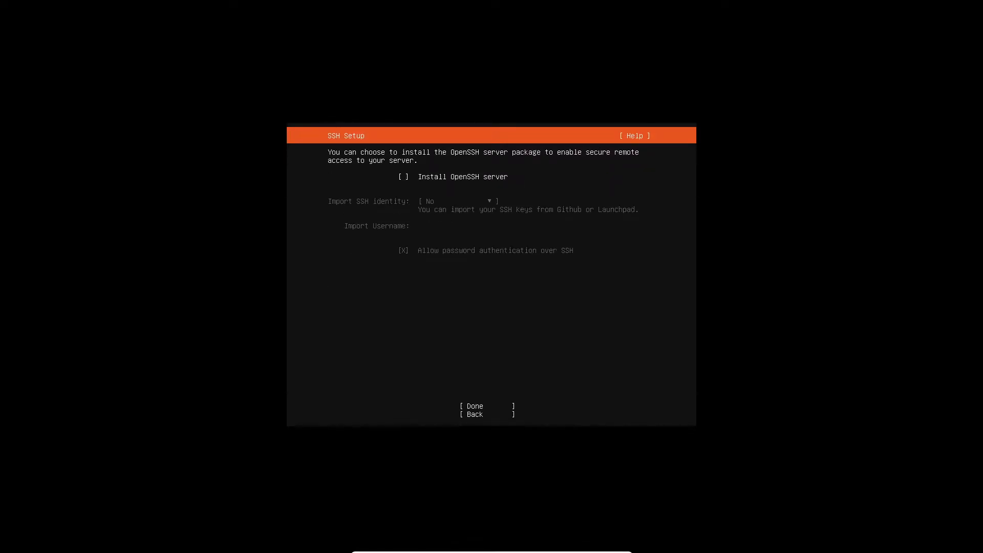
key(space)
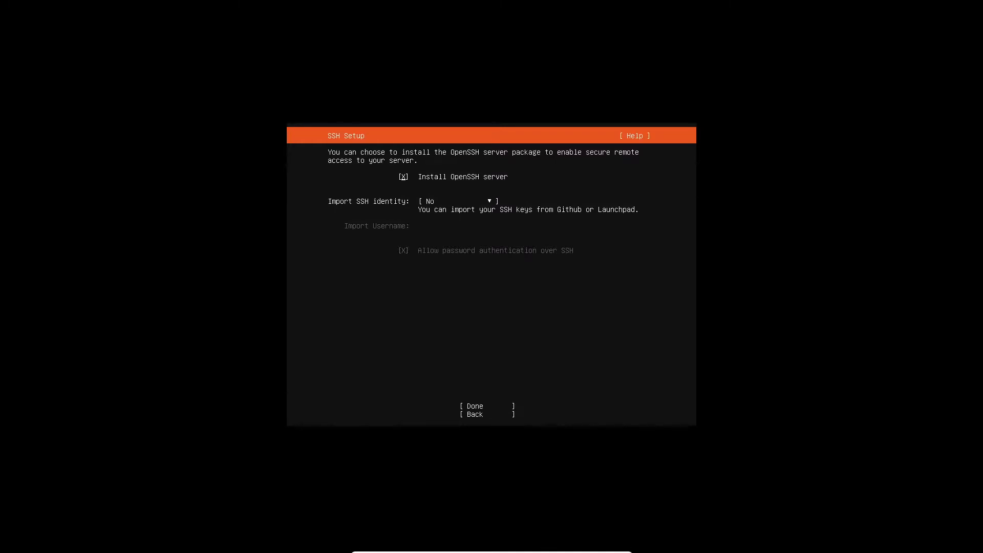
key(Tab)
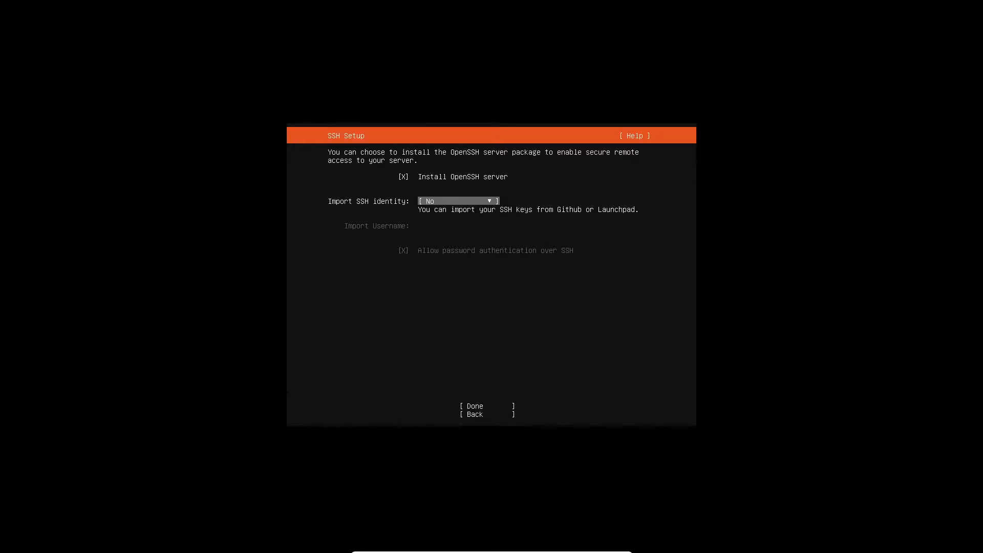
key(Tab)
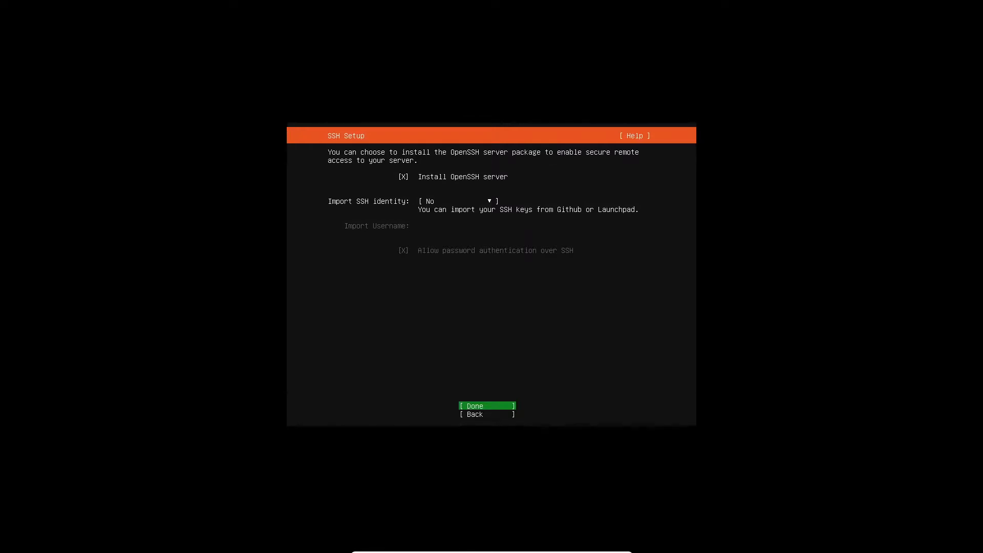
key(Return)
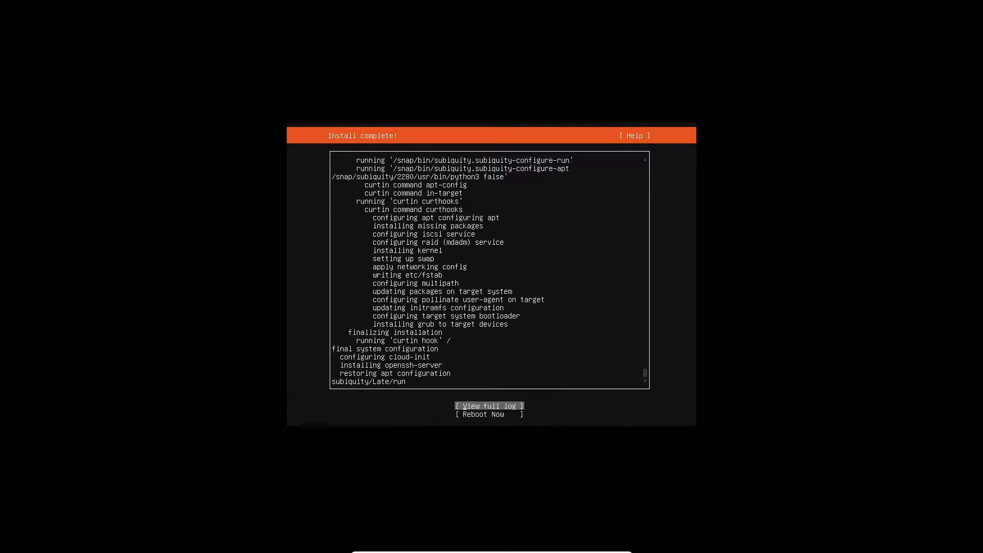
Choose Reboot Now and answer the remove-installation-medium prompt.
key(Down)
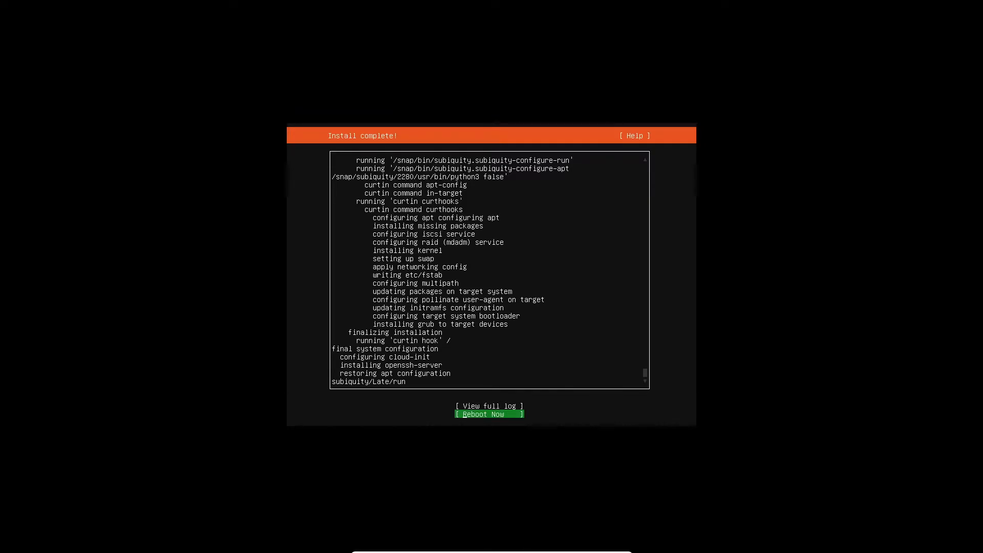
key(Return)
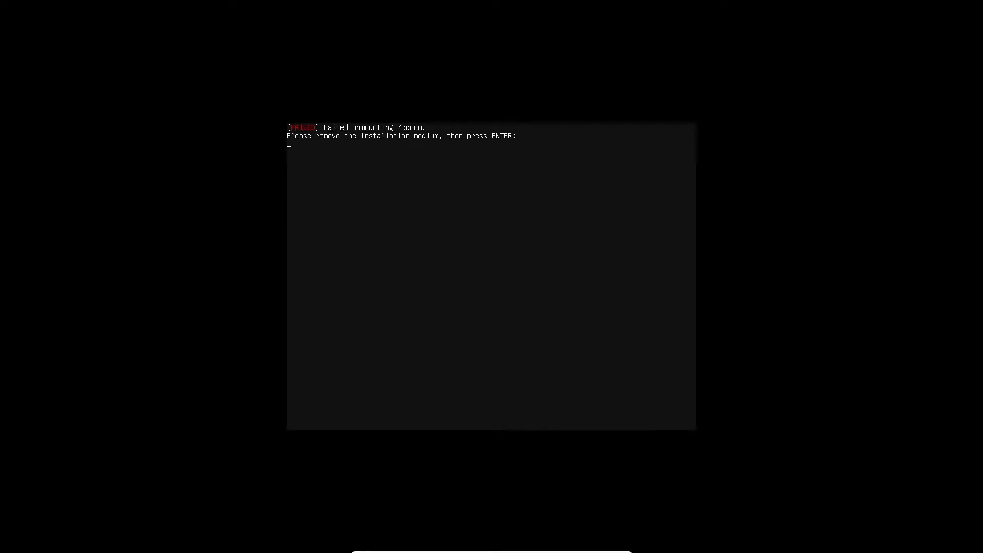
key(Return)
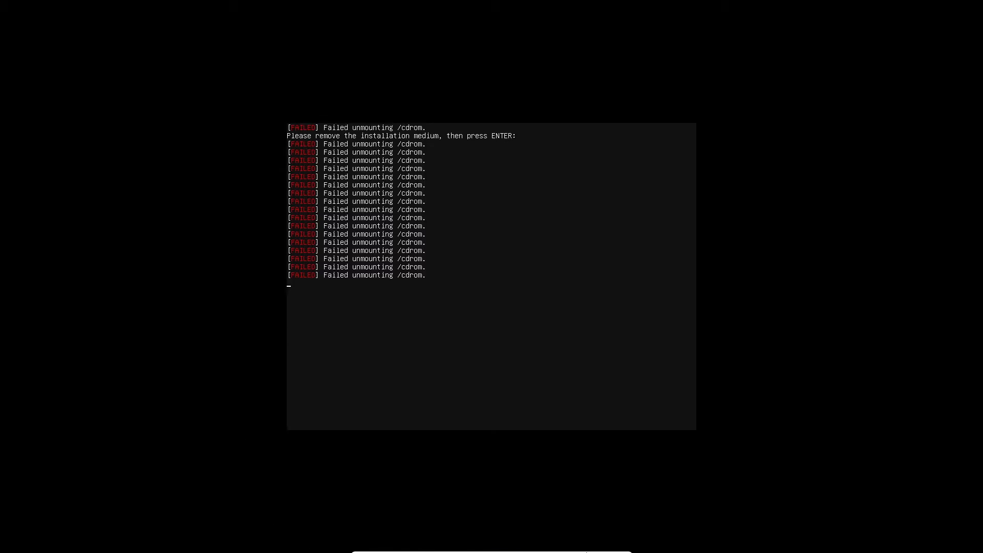
click(601, 547)
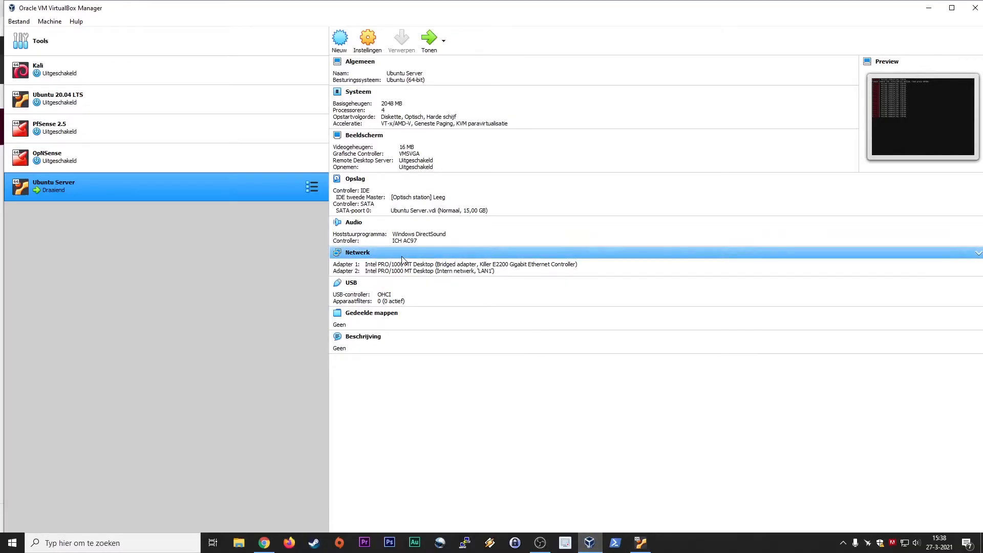
click(376, 45)
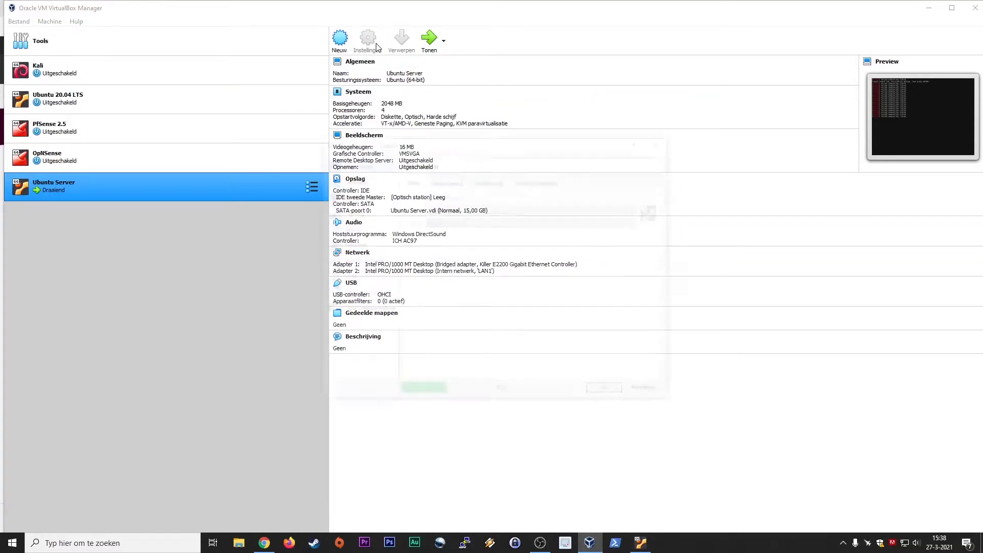
click(352, 213)
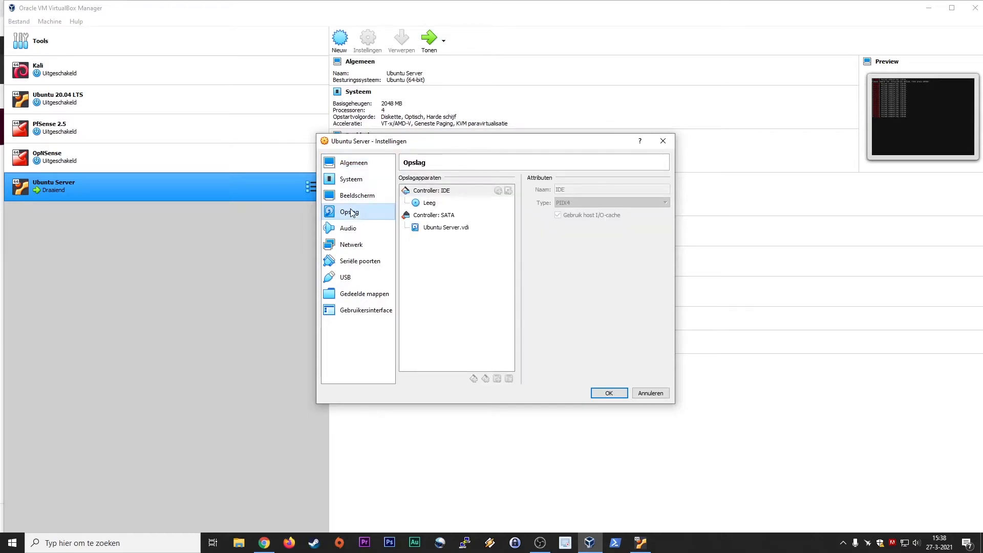
click(429, 203)
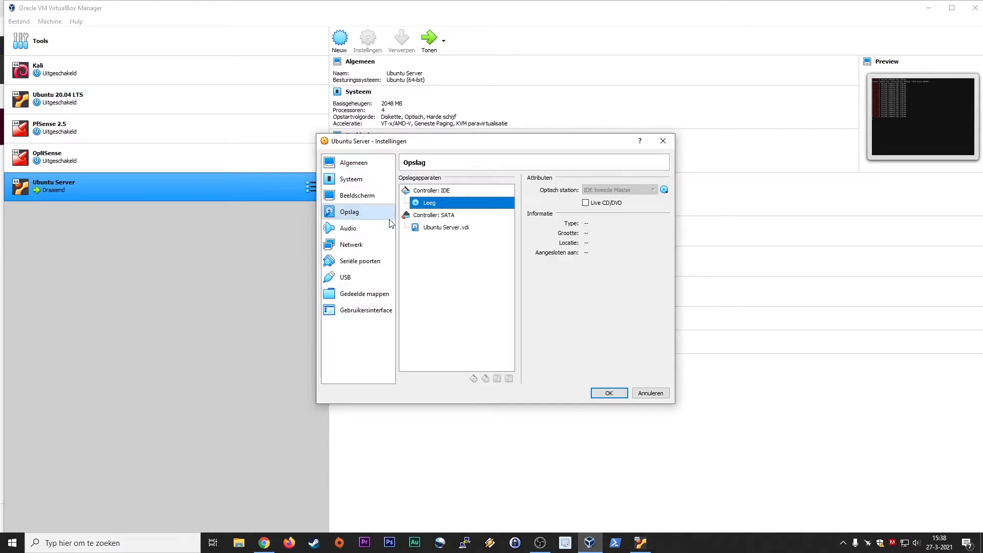
click(371, 231)
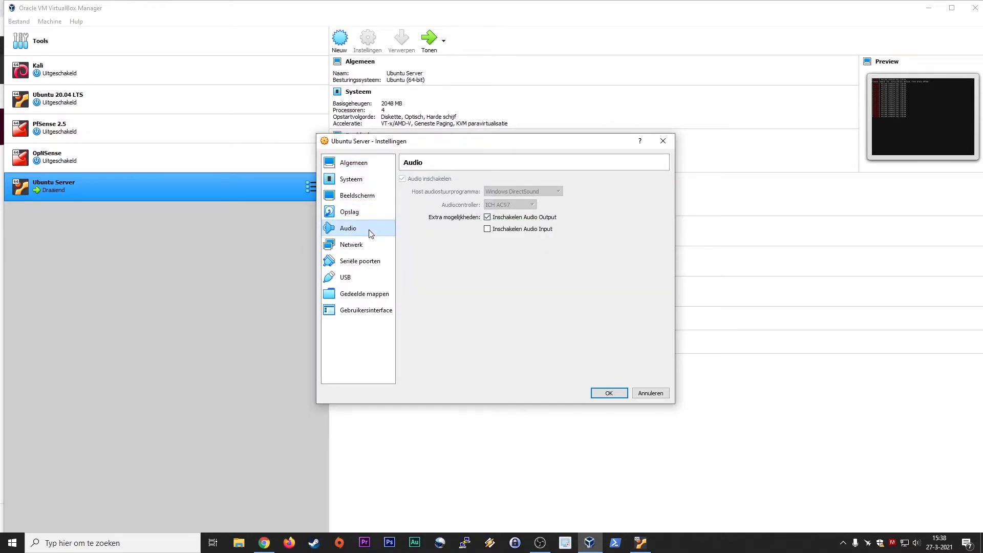
click(371, 244)
click(369, 261)
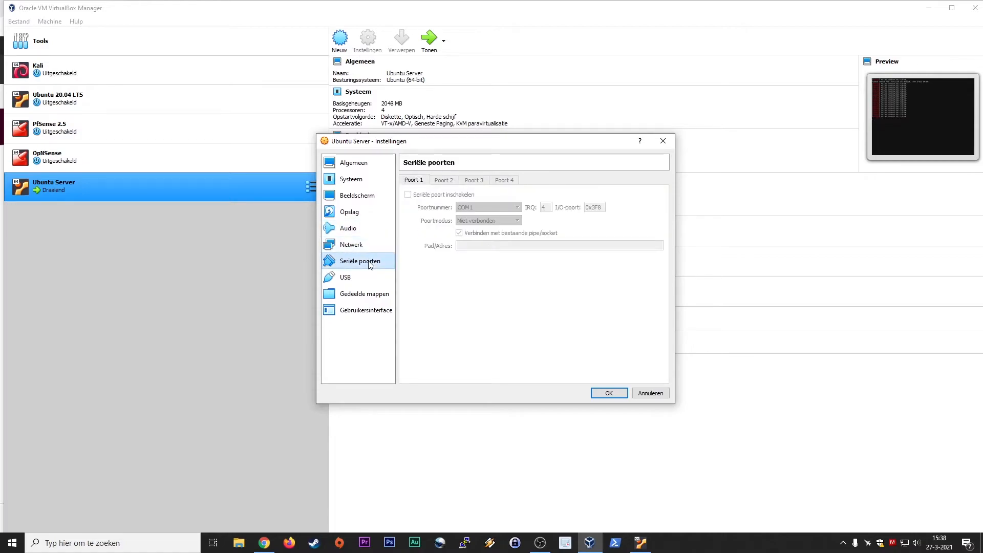
click(377, 212)
click(376, 196)
click(375, 214)
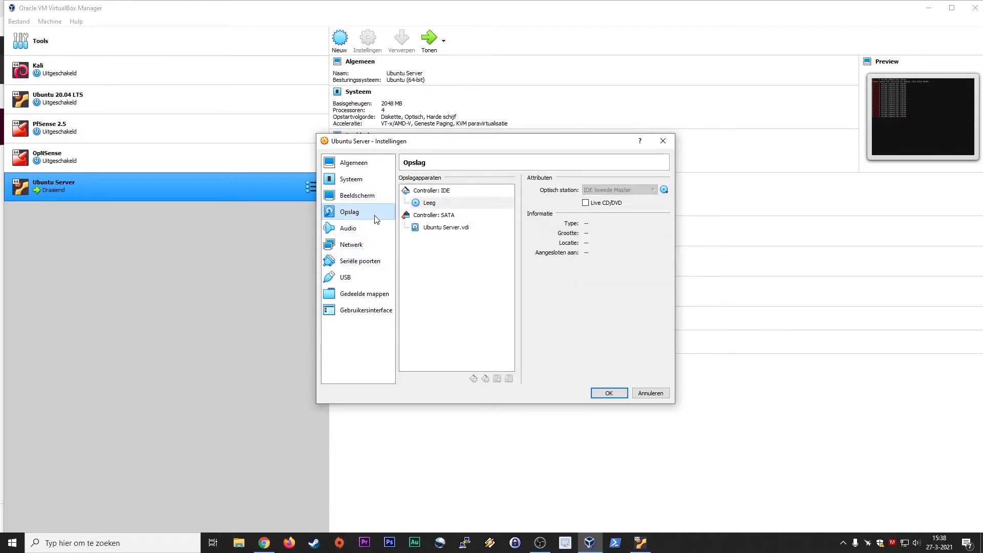
click(446, 229)
click(448, 204)
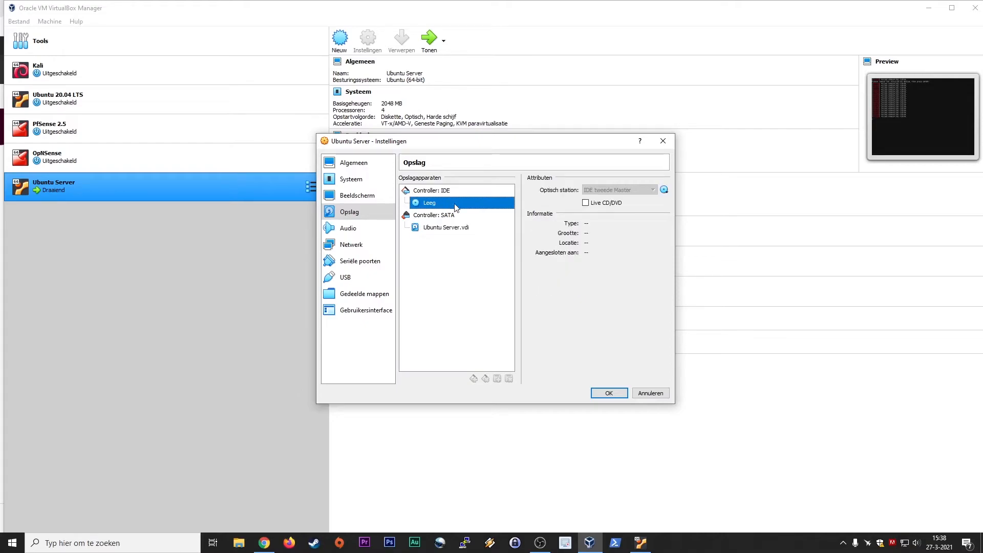
click(639, 542)
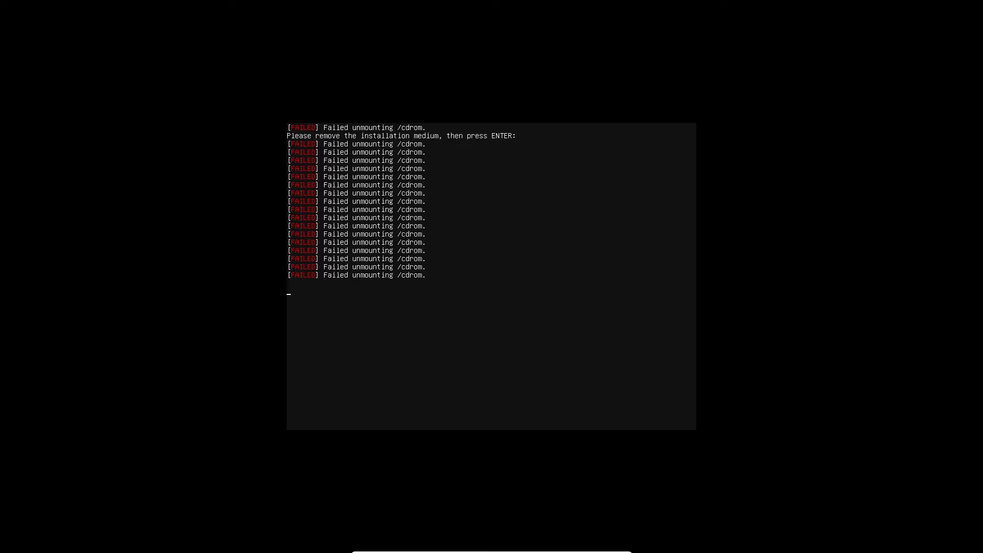
Continue the reboot without installation medium and dismiss the mouse-integration notice.
key(Return)
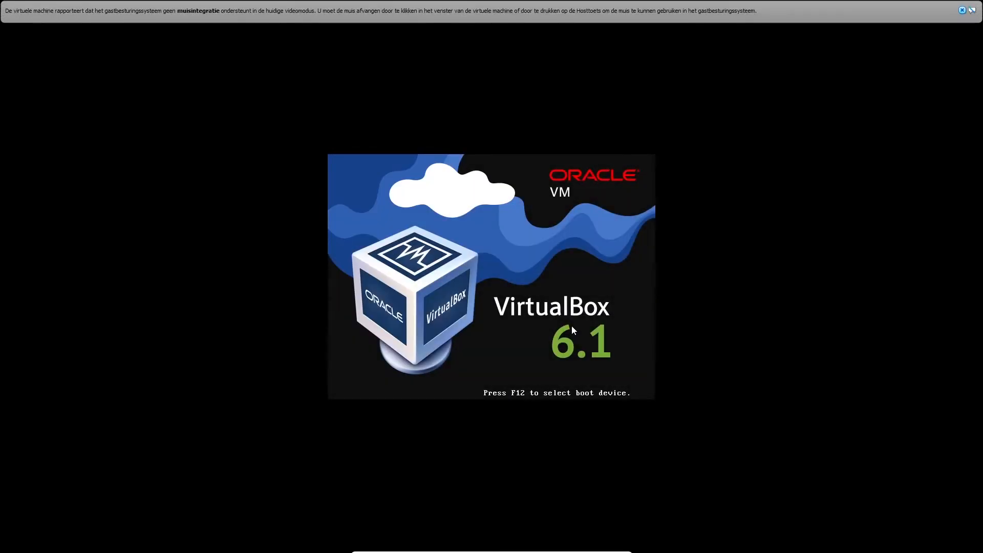
click(962, 10)
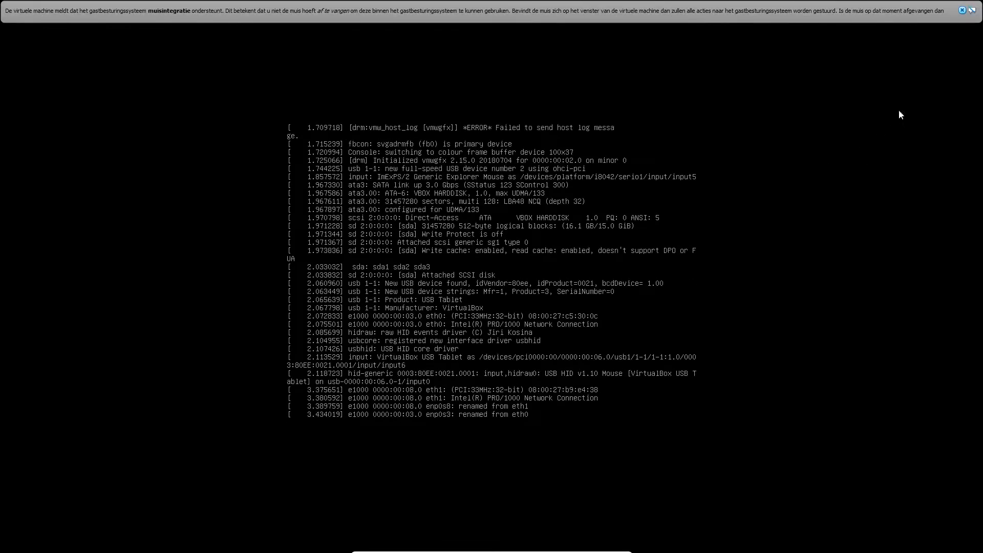
click(963, 11)
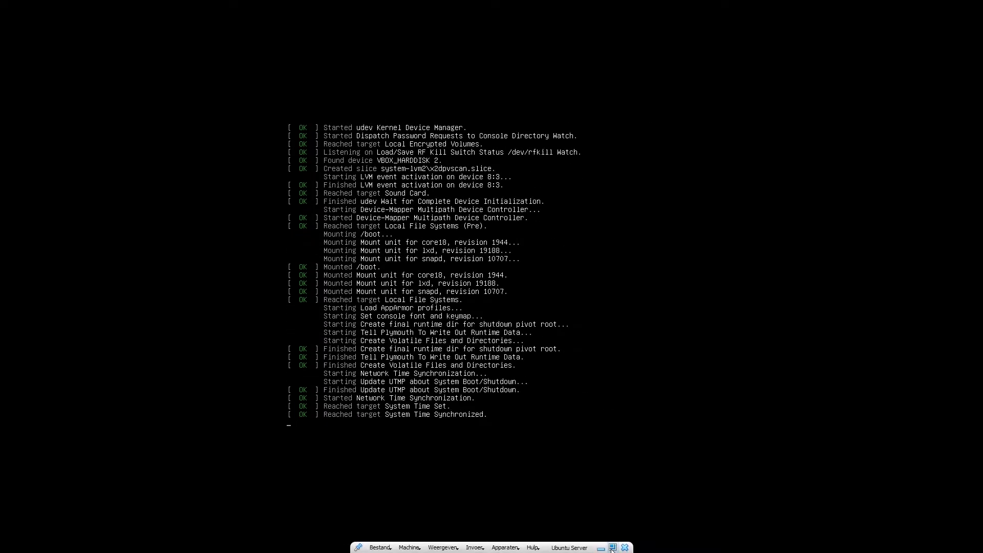
Verify in the Opslag settings that the optical drive stays empty, close them, and return to the VM.
click(601, 548)
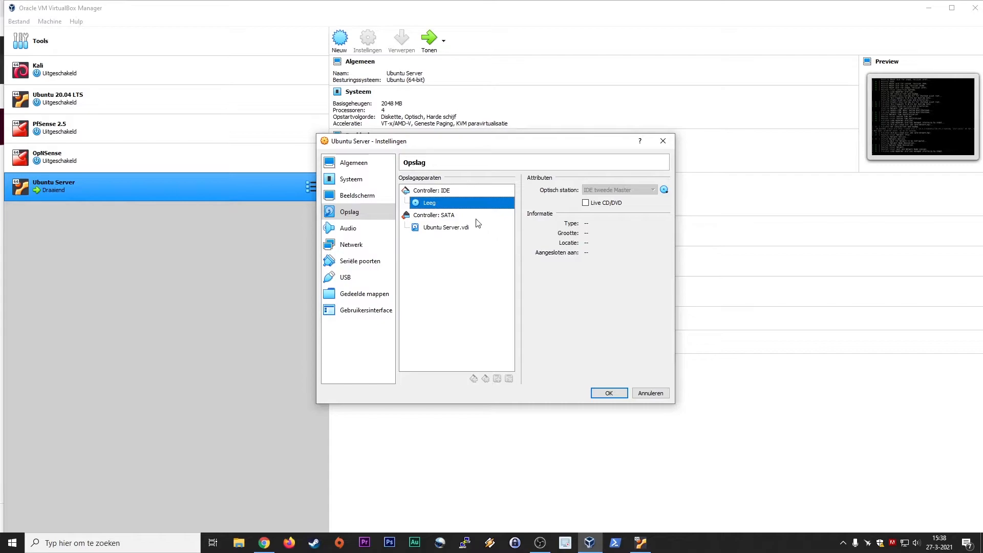
click(664, 190)
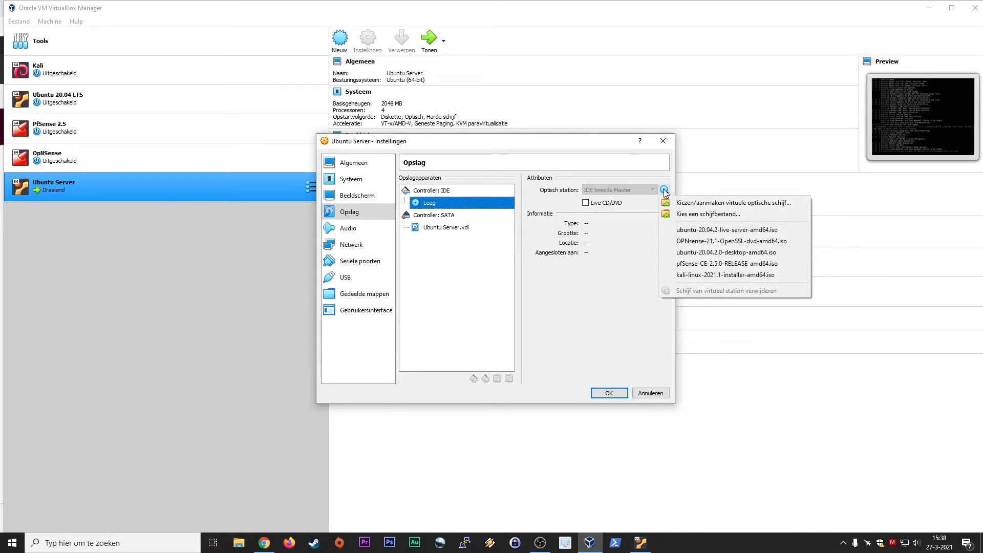
click(582, 323)
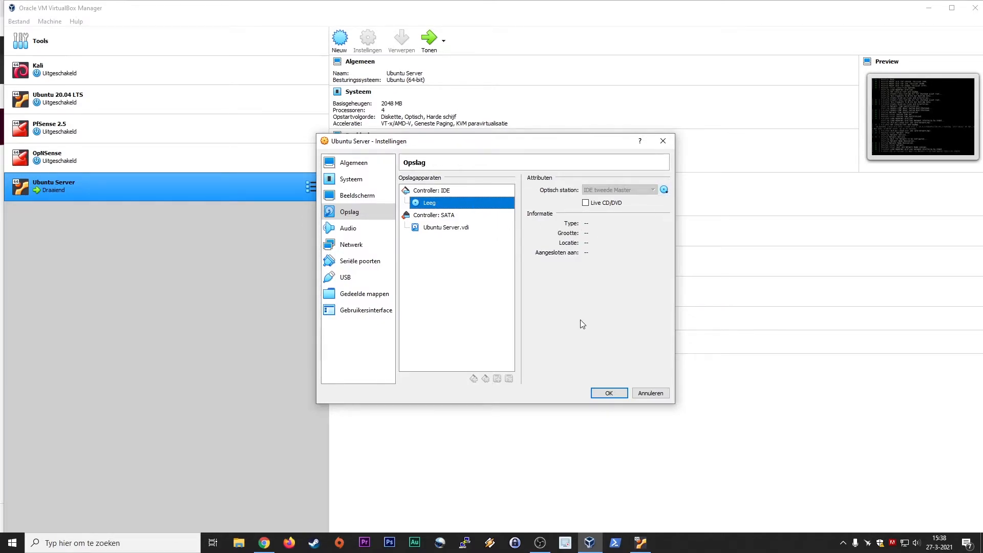
click(455, 231)
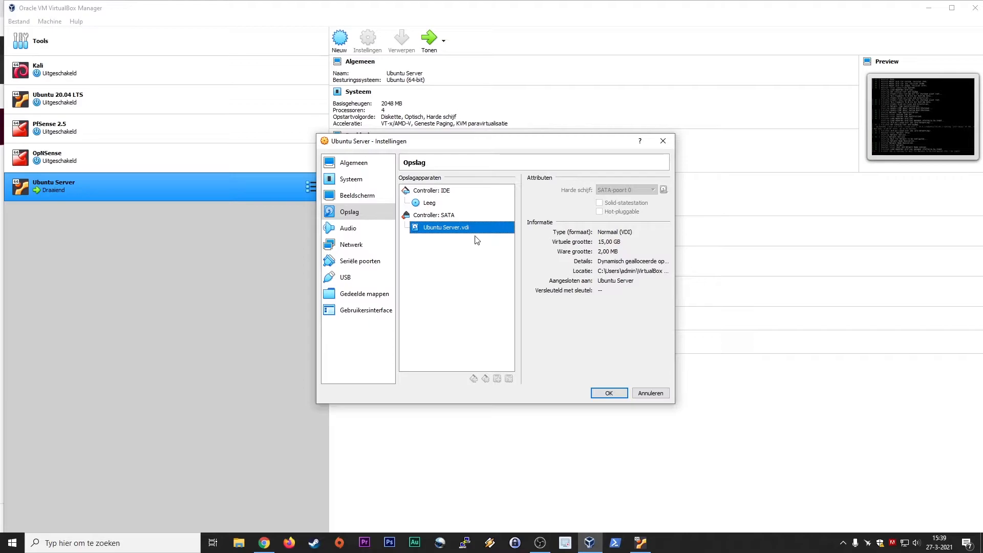
click(435, 205)
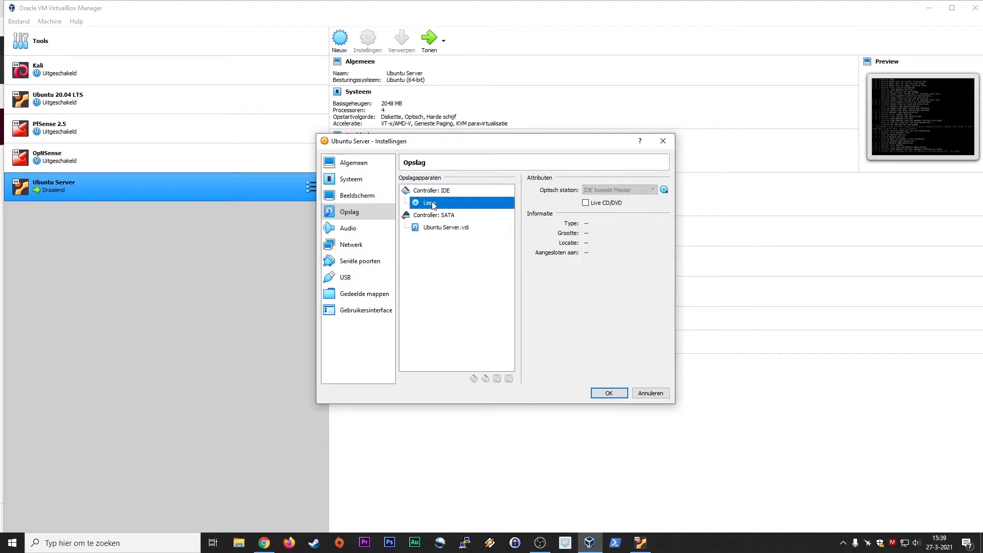
click(651, 393)
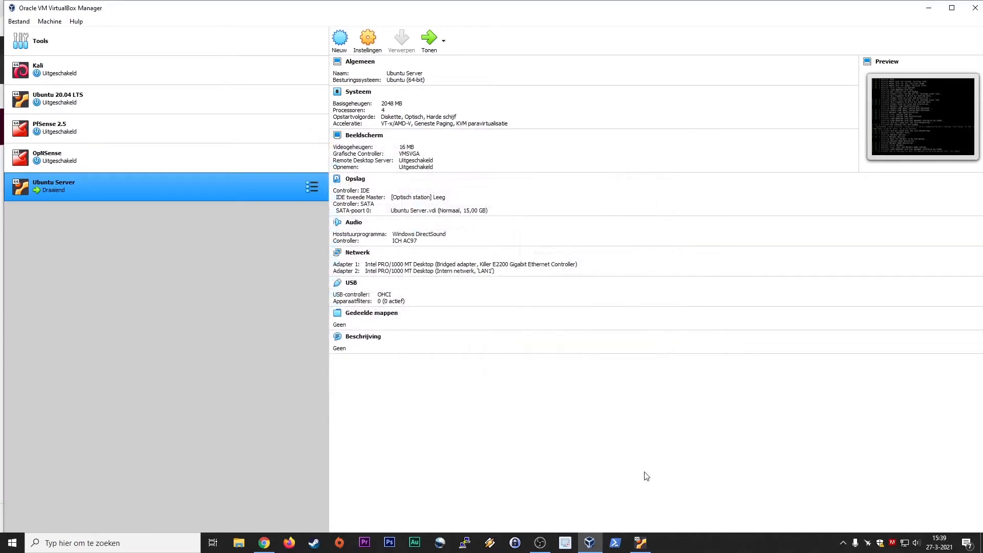
click(640, 543)
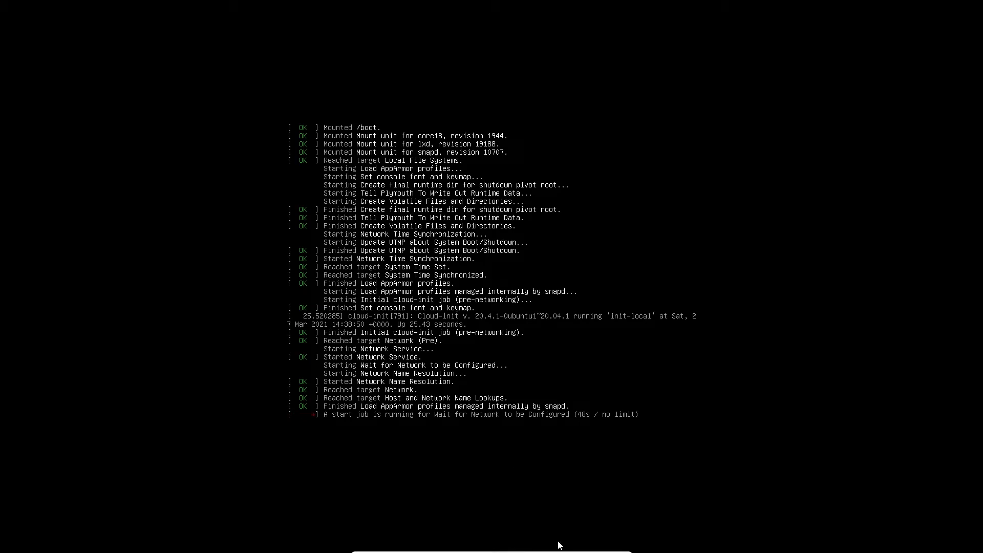
Recheck the VM's audio and storage settings (empty optical drive, Ubuntu Server.vdi), close unchanged, and reopen the console.
mouse_move(561, 551)
click(601, 549)
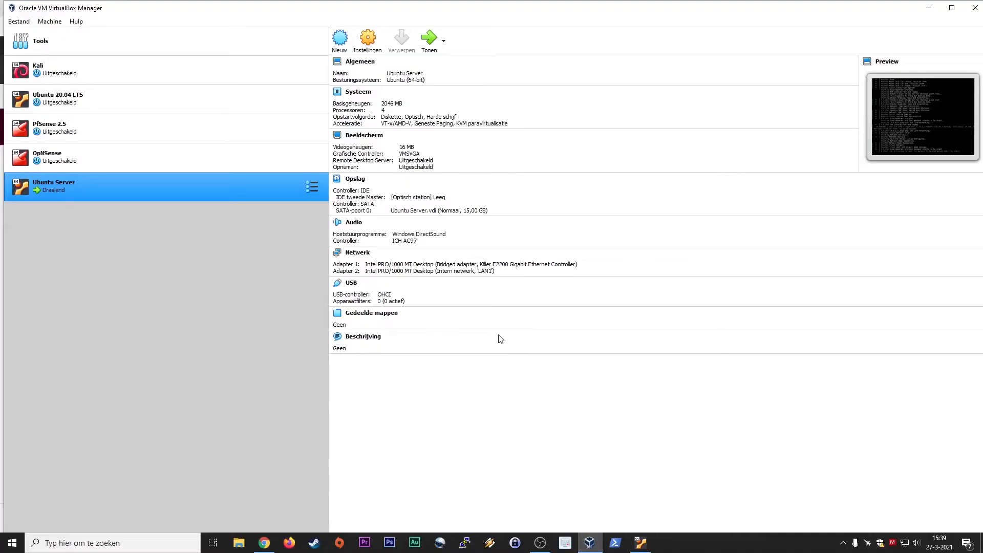
click(365, 54)
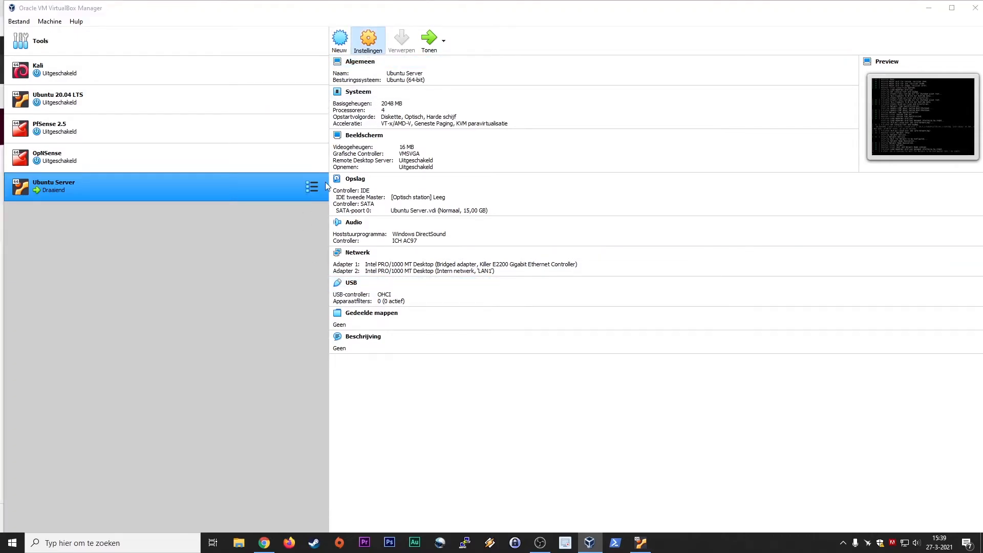
click(359, 227)
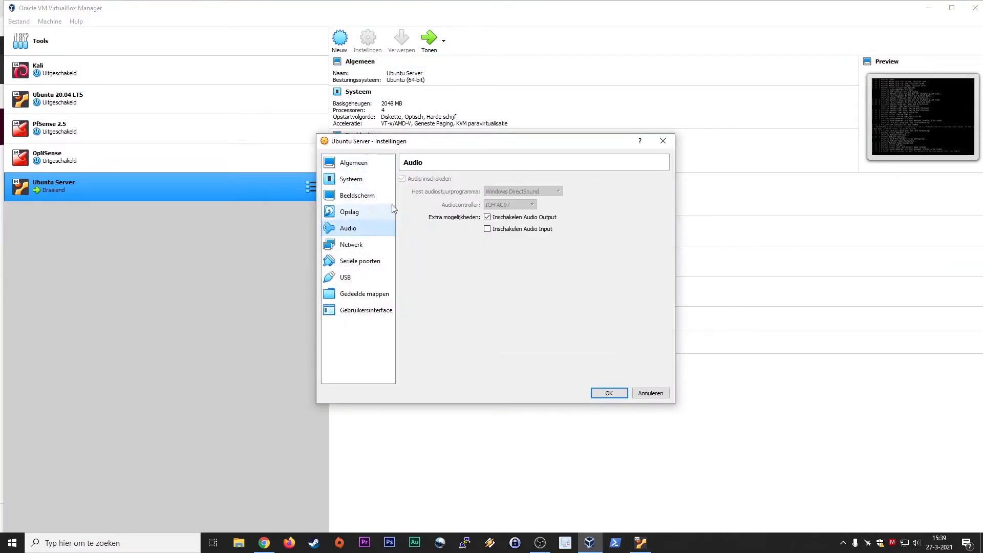
click(356, 215)
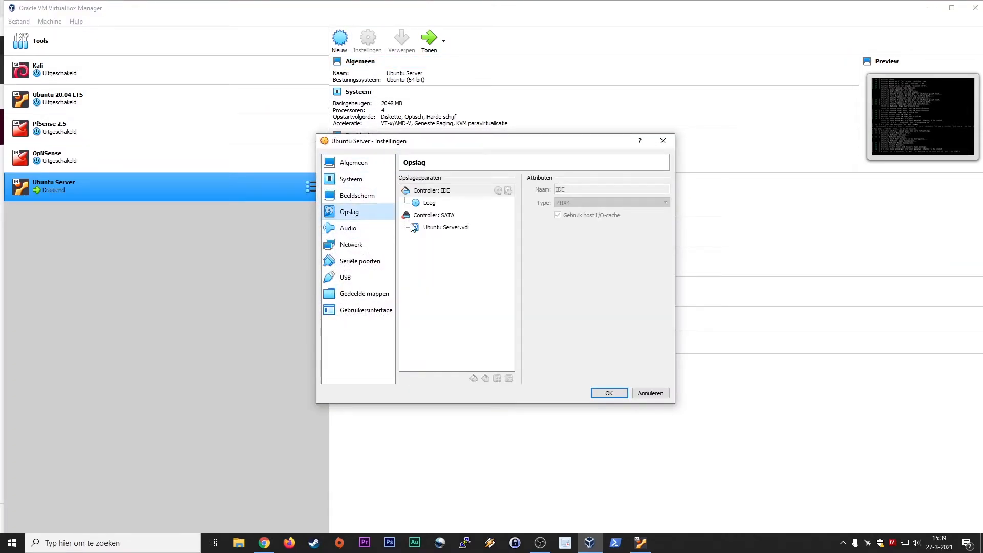
click(436, 205)
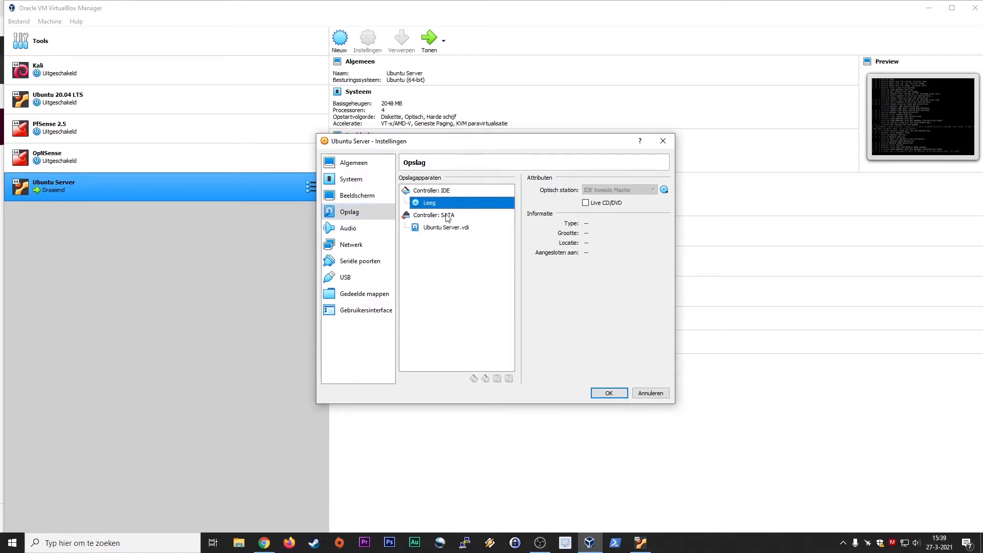
click(439, 229)
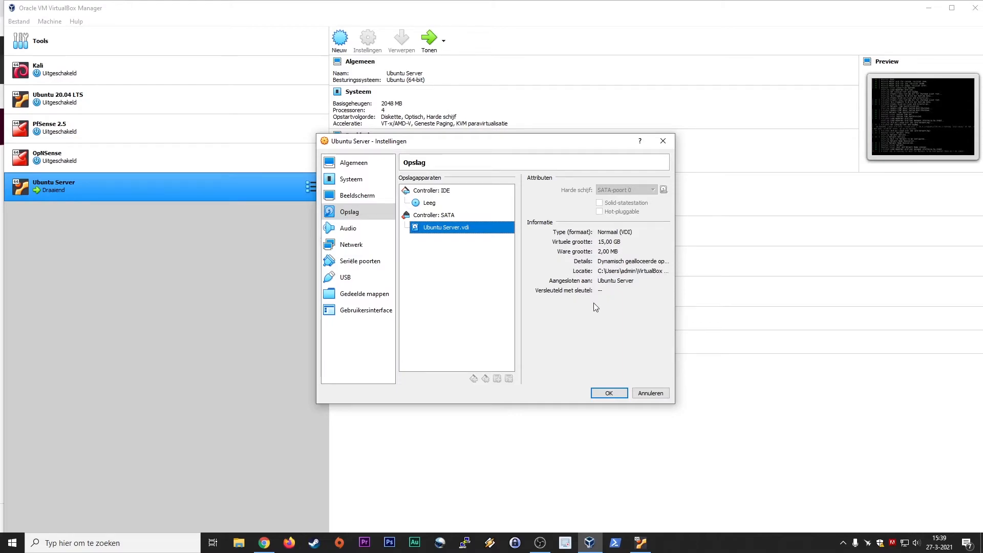
click(646, 395)
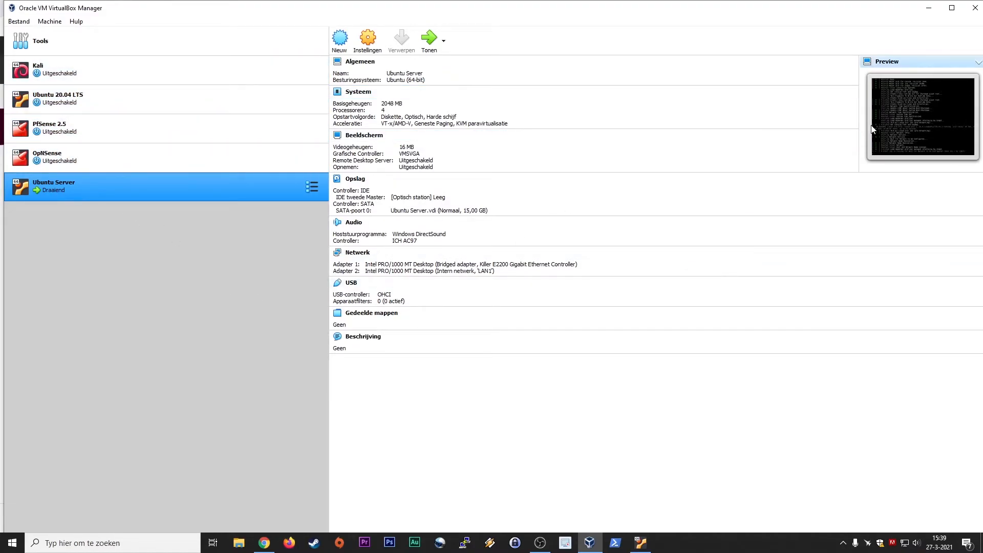
click(642, 543)
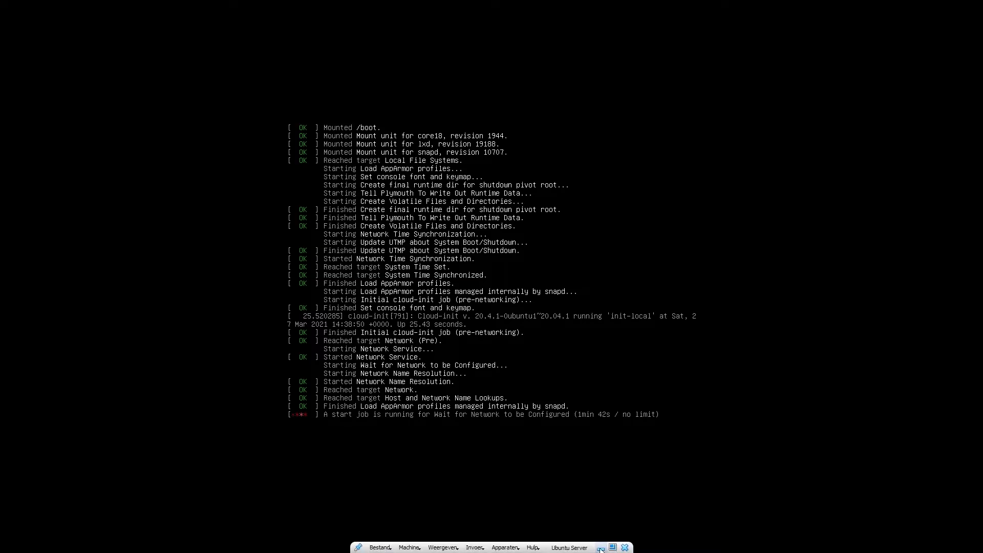
Inspect the Ubuntu Server VM's network adapters, confirming adapter 2 is on internal network LAN1.
click(601, 548)
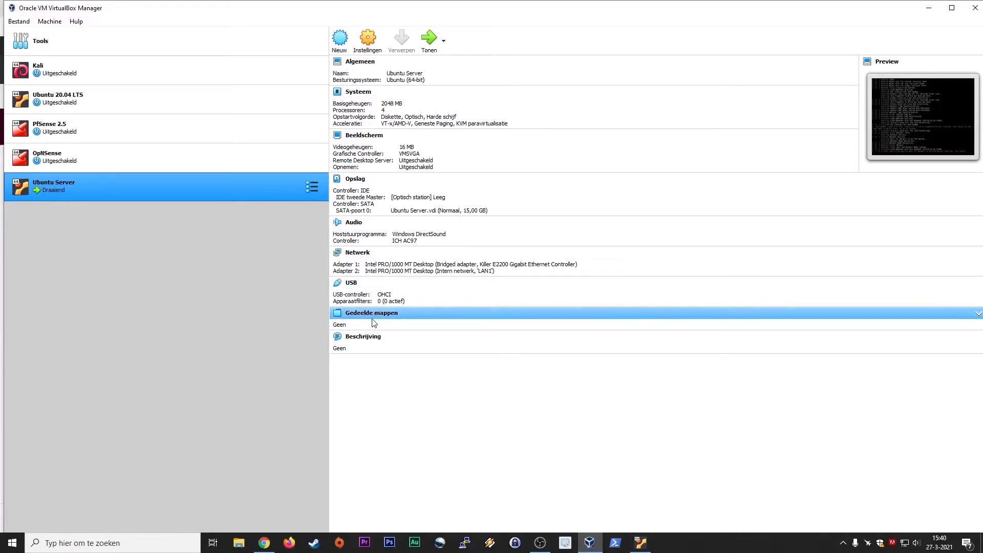
click(368, 40)
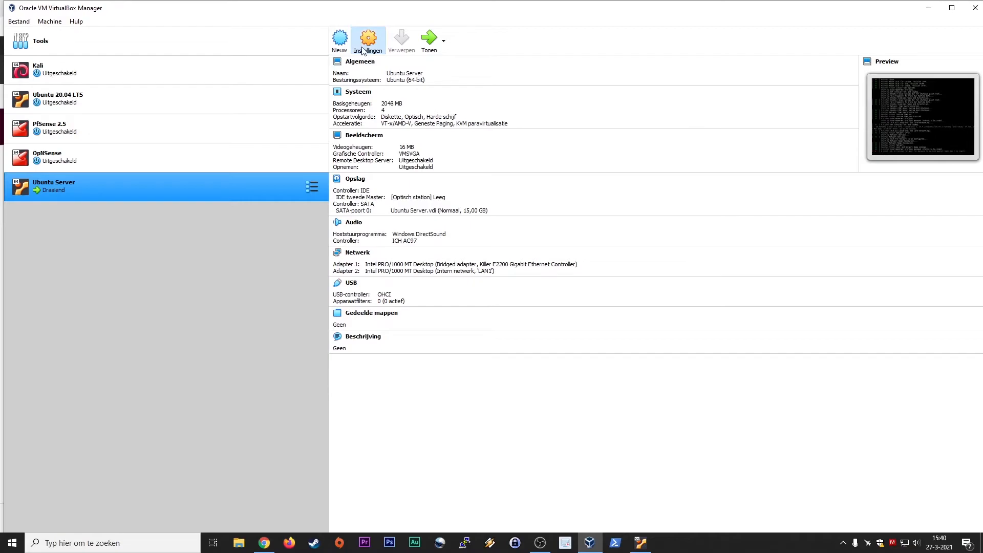
click(351, 245)
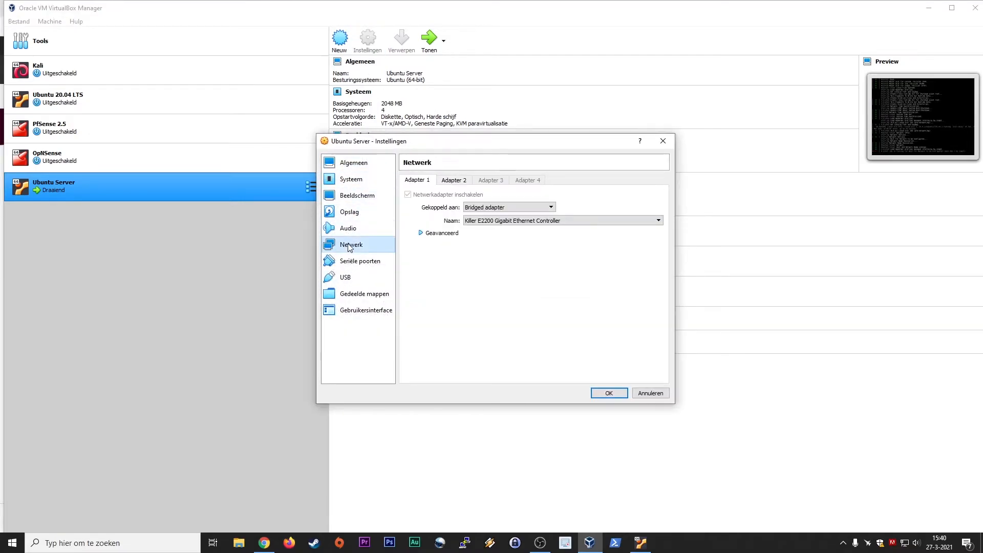
click(464, 181)
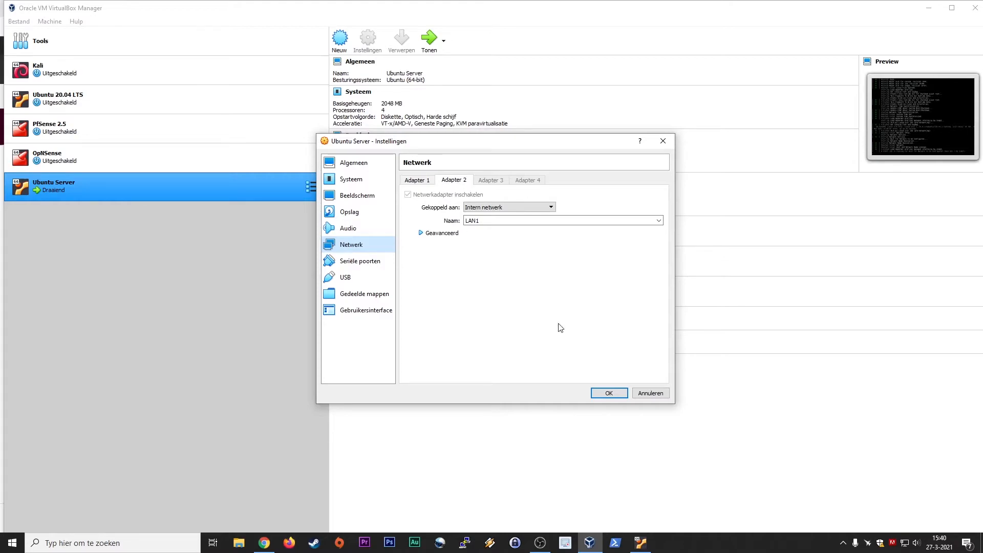
click(645, 392)
Compare against the Ubuntu 20.04 LTS VM's network settings, which use NAT on adapter 1.
click(151, 104)
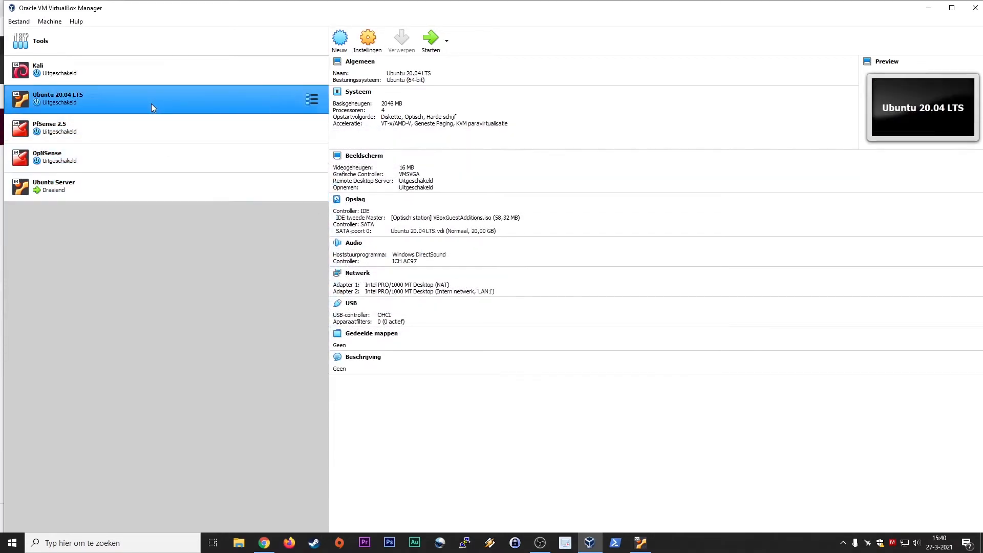
click(368, 38)
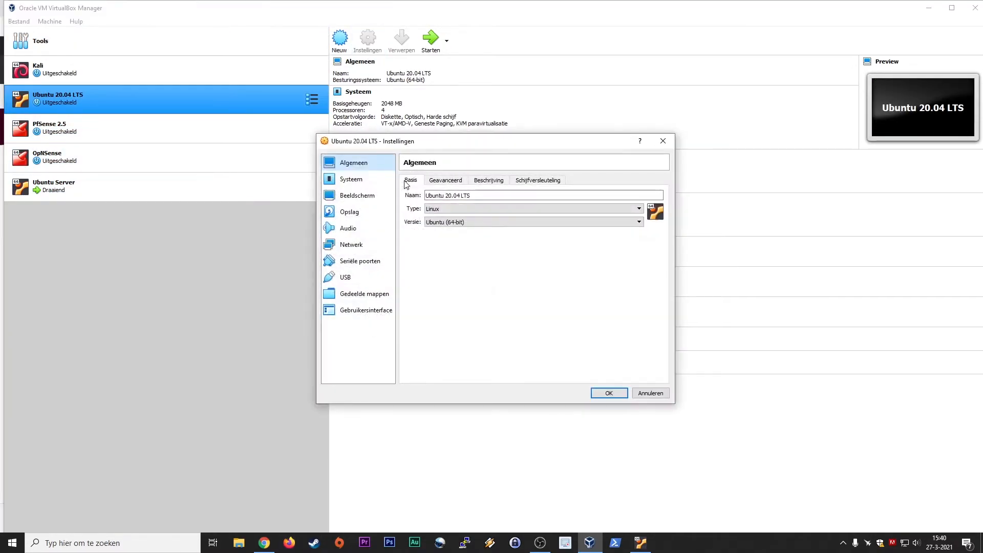
click(352, 245)
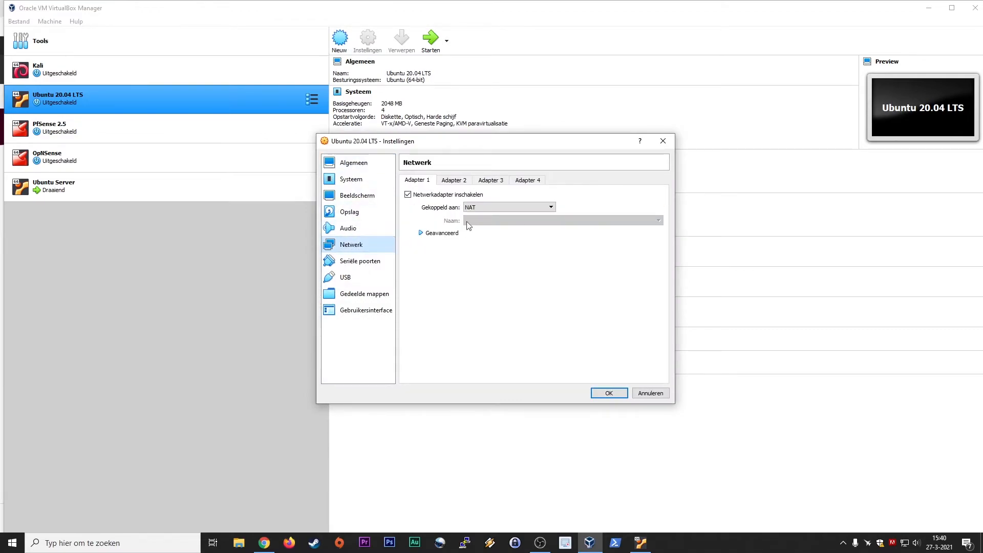
click(651, 393)
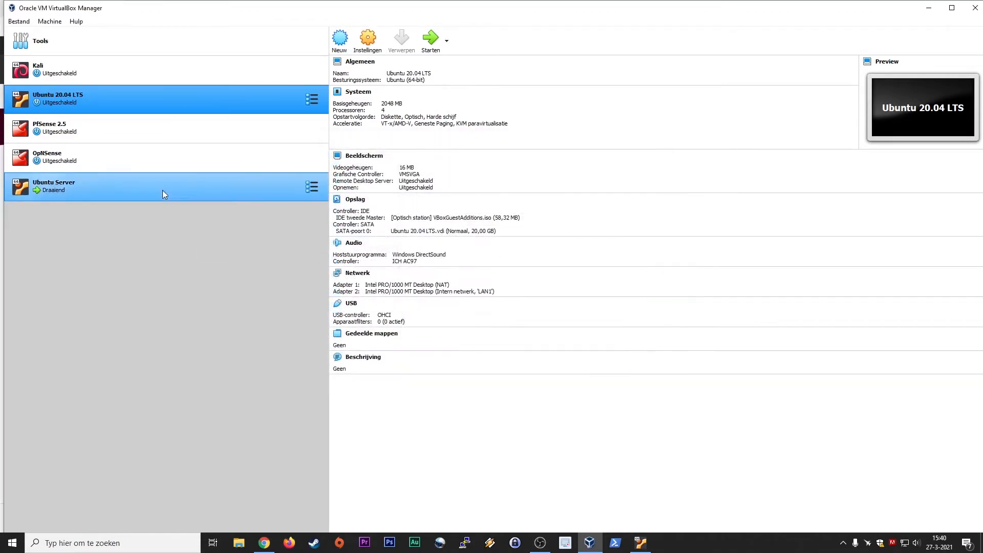
Attach the Ubuntu Server VM's adapter 1 to NAT, save, and bring its console forward.
click(162, 192)
click(367, 38)
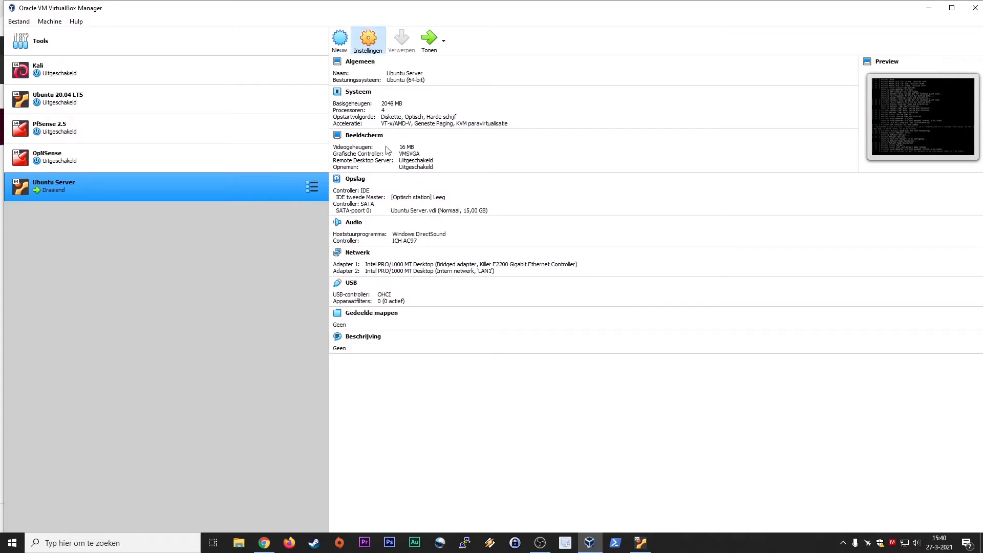
click(382, 244)
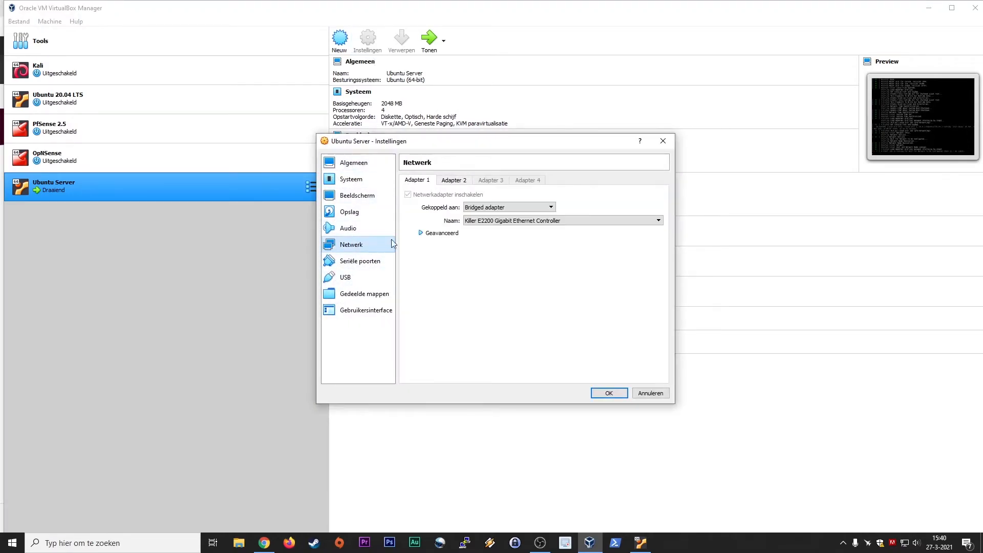
click(451, 180)
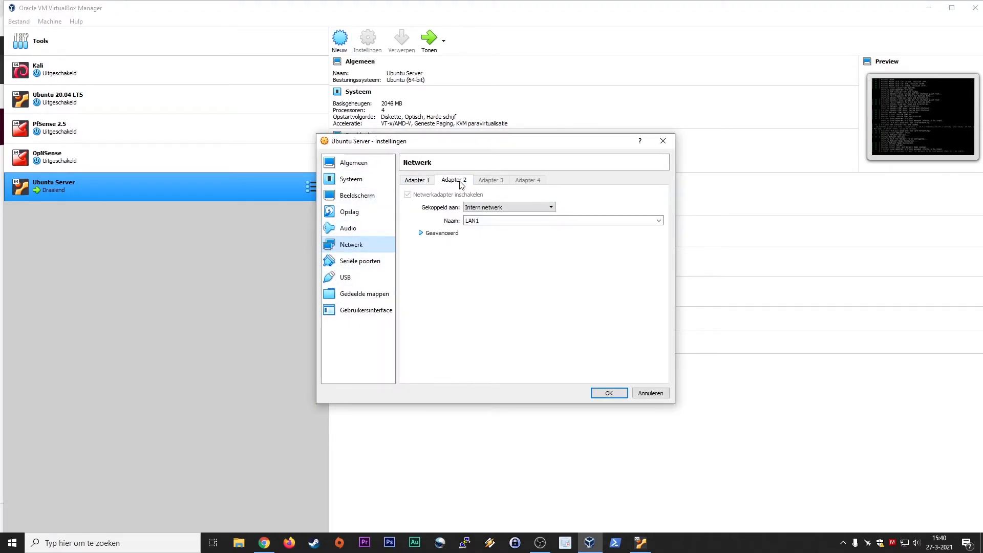
click(418, 180)
click(489, 207)
click(489, 221)
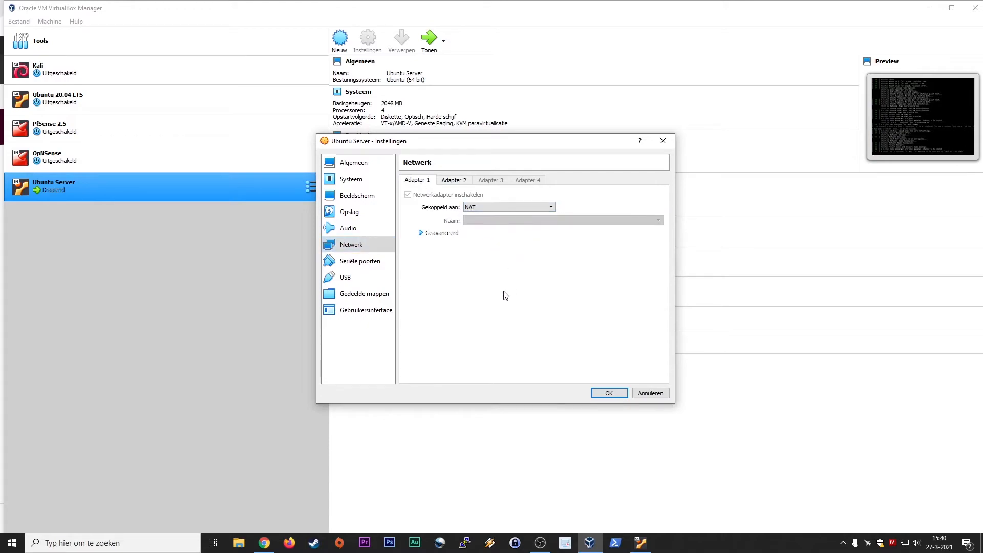
click(609, 392)
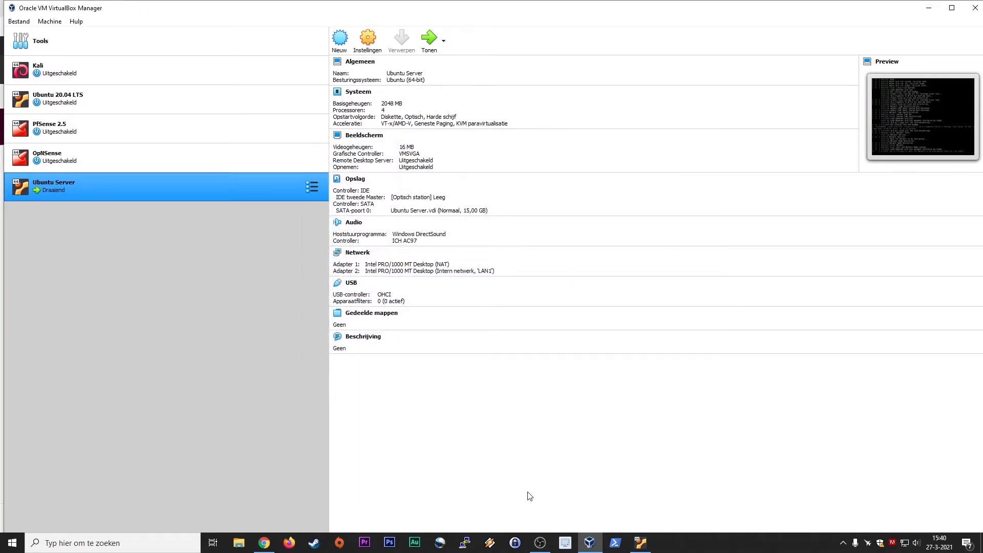
click(637, 546)
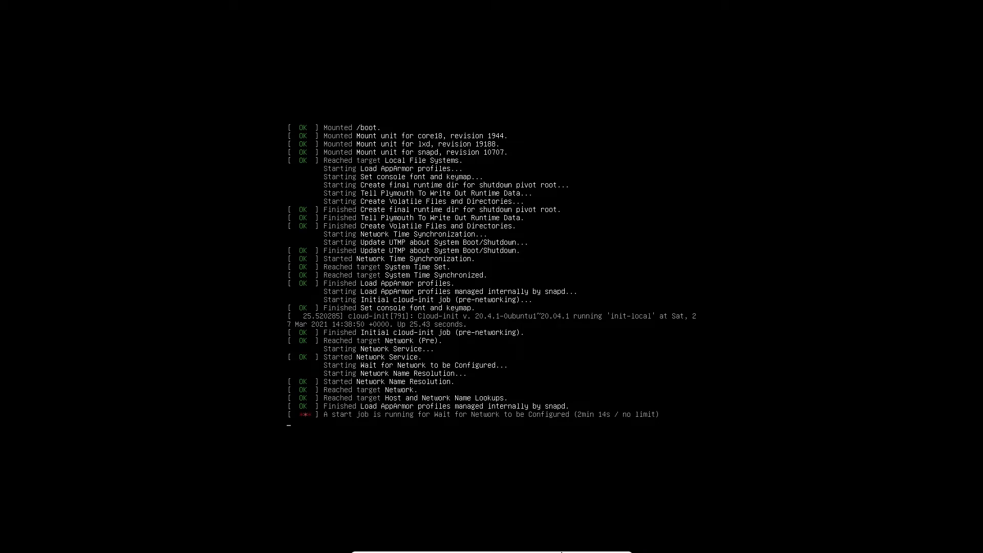
Reset the Ubuntu Server VM via Machine > Resetten, then return to the VirtualBox Manager.
mouse_move(562, 551)
click(420, 547)
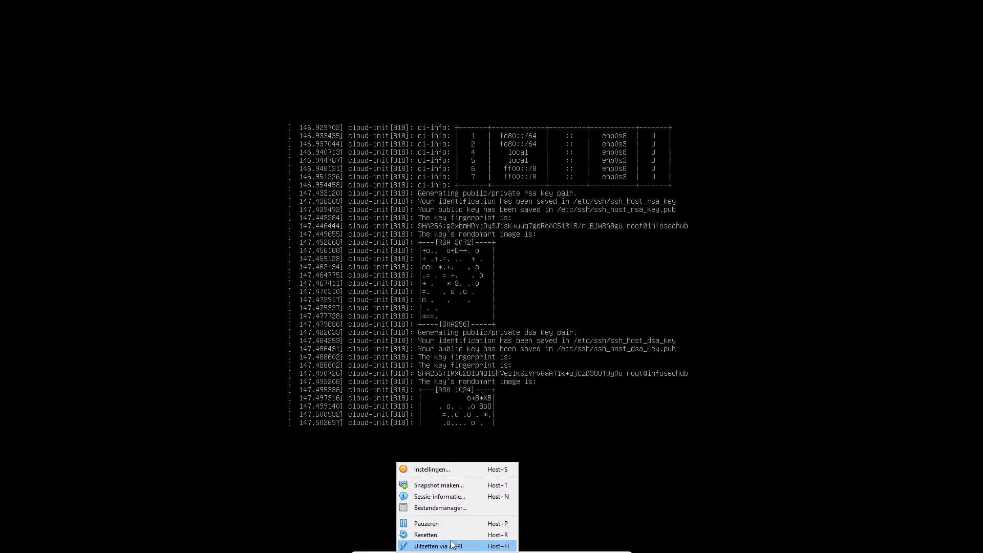
click(717, 329)
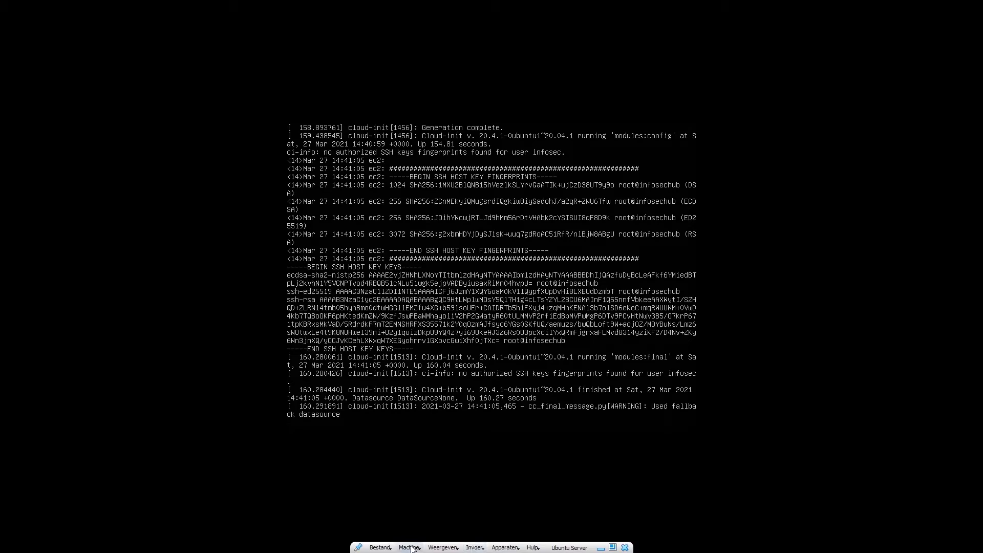
click(412, 548)
click(428, 535)
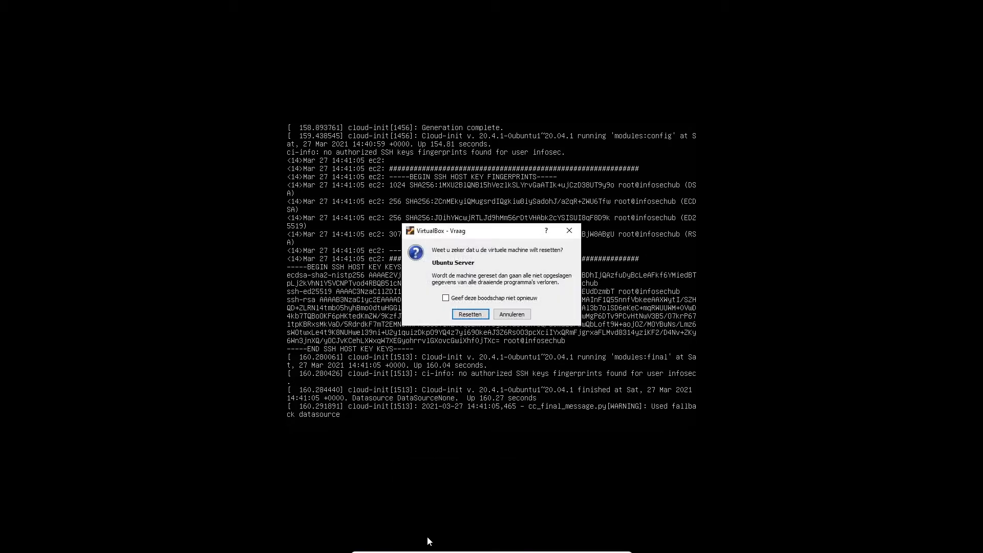
click(471, 314)
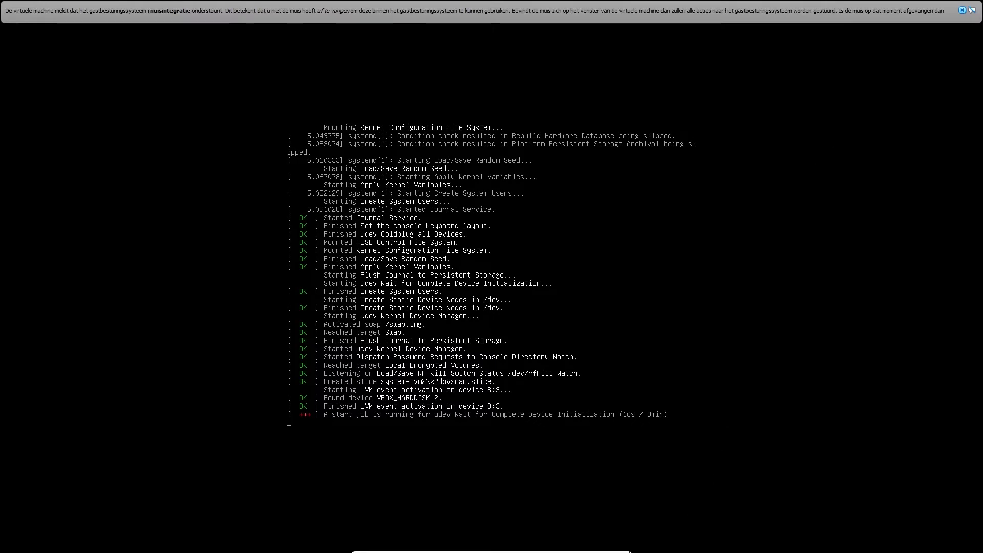
click(602, 547)
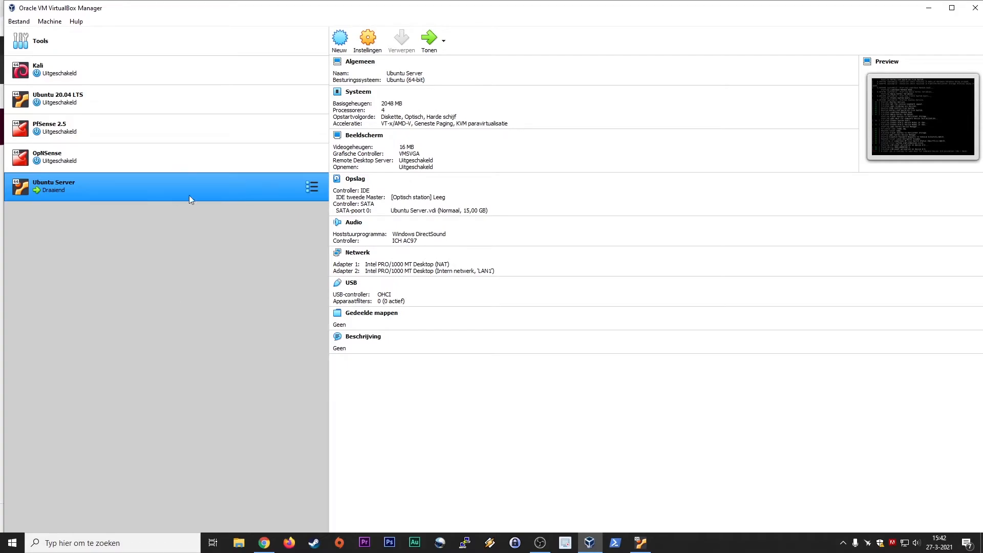
Check host memory usage (5,7/15,9 GB, 36%) in Task Manager's Prestaties view, then close it.
right_click(718, 543)
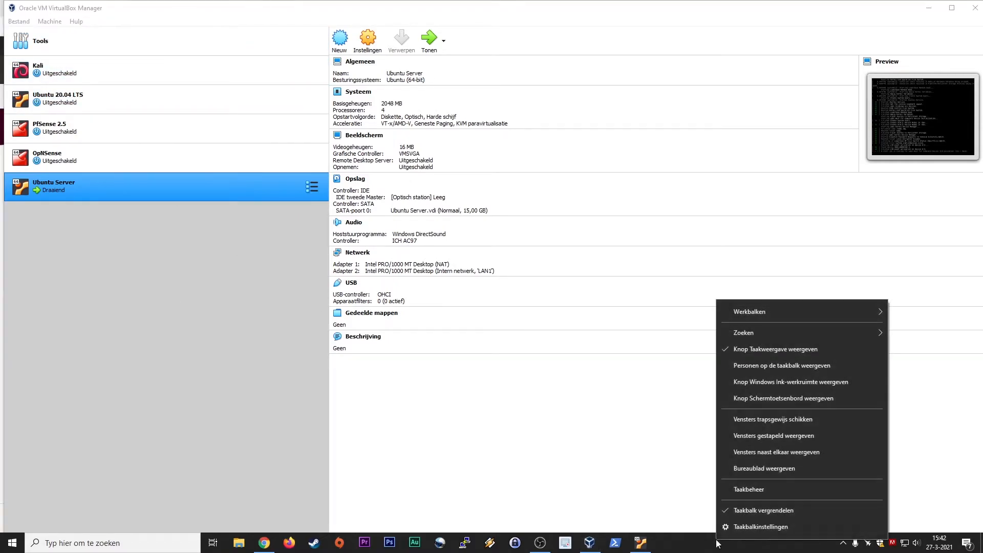
click(737, 492)
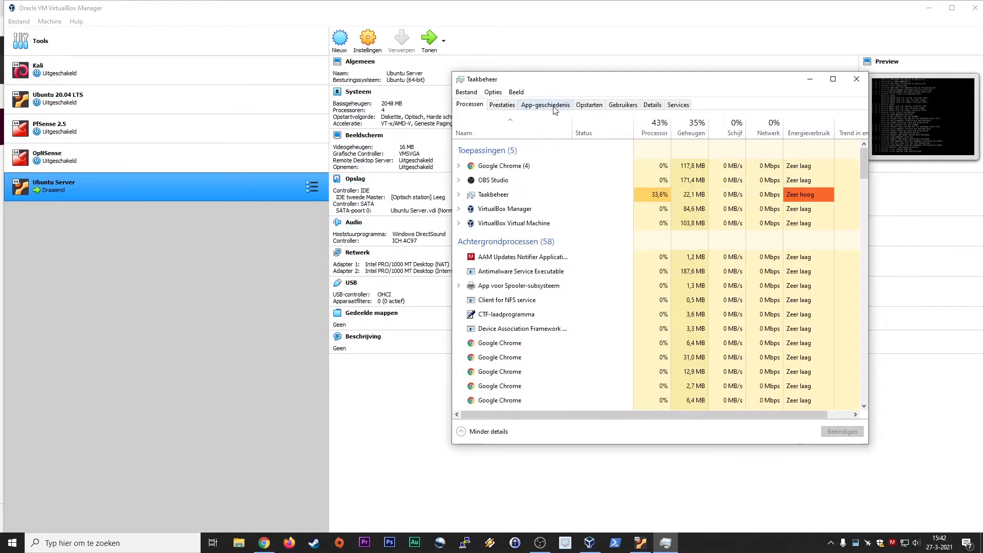
click(502, 105)
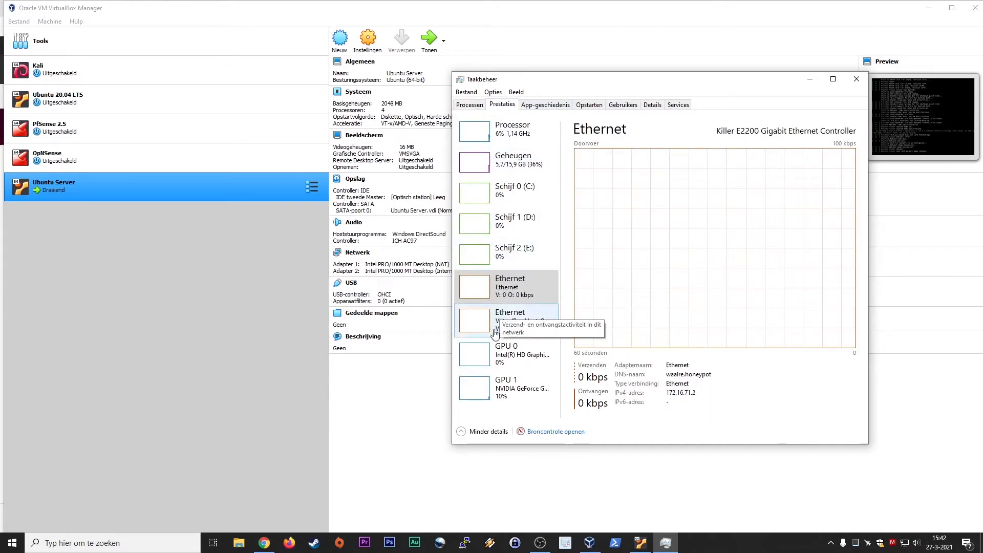
click(532, 170)
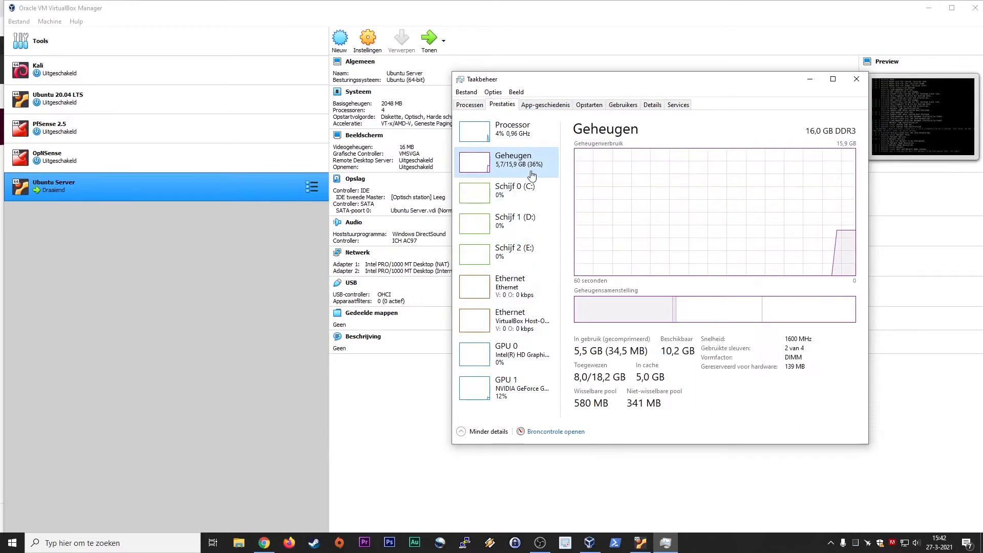
mouse_move(780, 324)
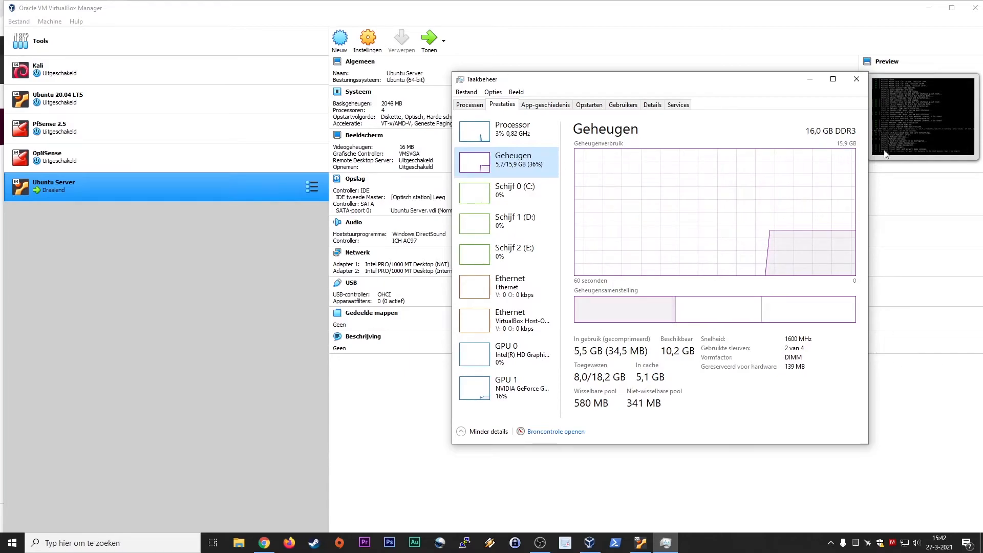
click(856, 81)
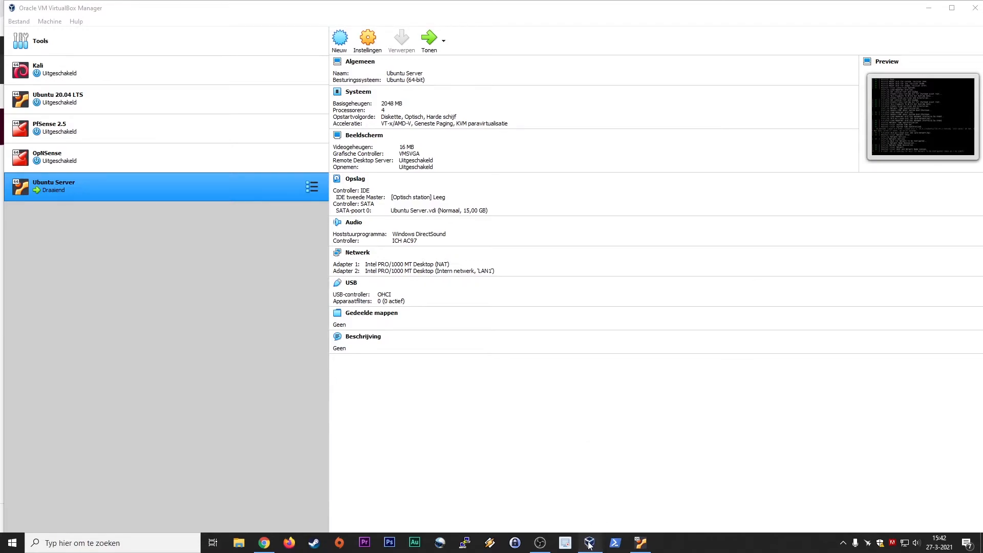
Glance at the Ubuntu Server console, then start the Ubuntu 20.04 LTS VM.
click(640, 543)
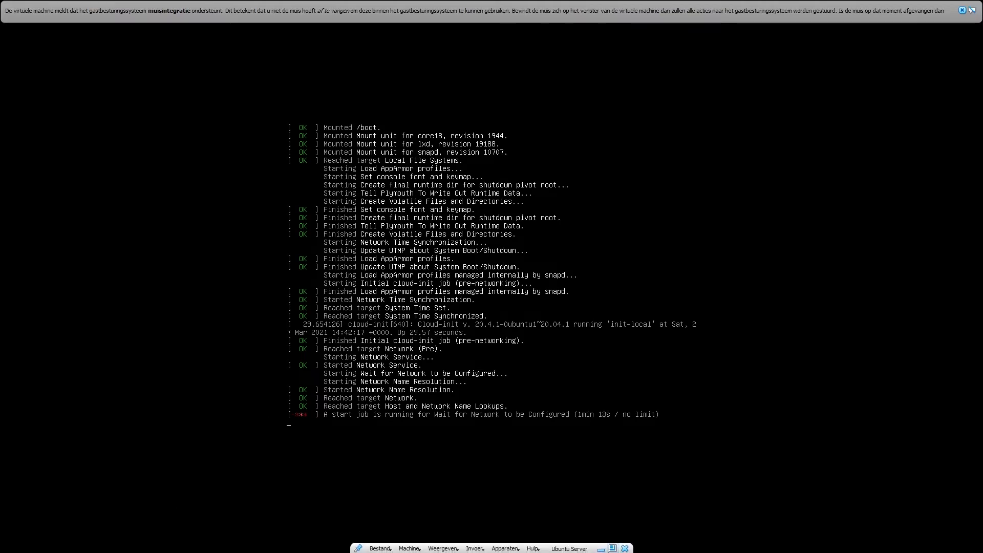
click(602, 549)
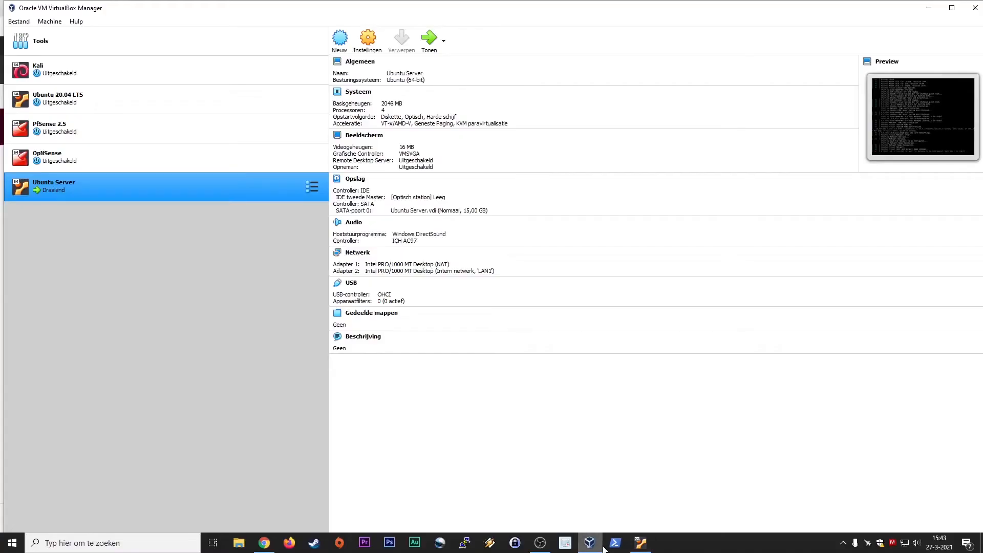
click(84, 100)
click(430, 38)
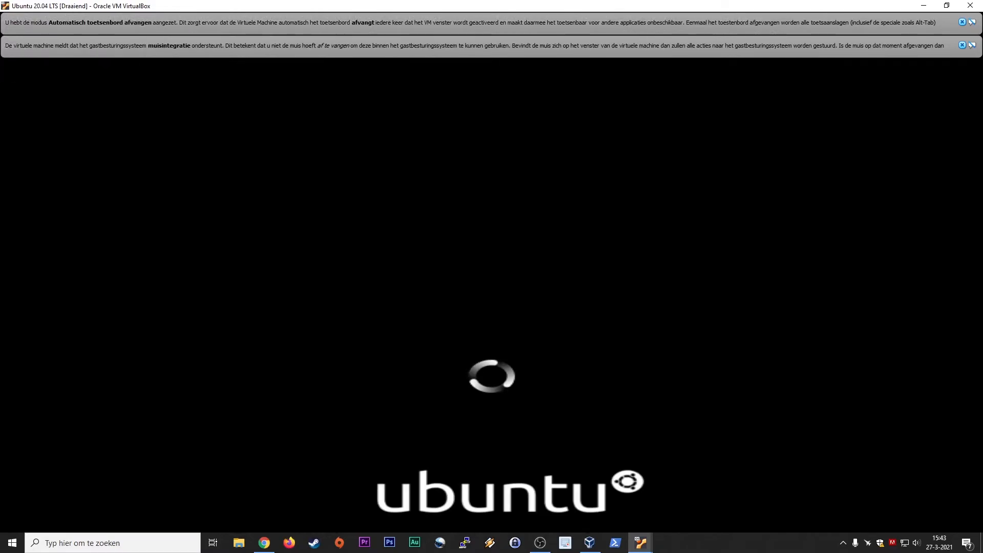
Dismiss the mouse integration and keyboard capture notices and check the Ubuntu Server VM's boot.
click(962, 45)
click(963, 22)
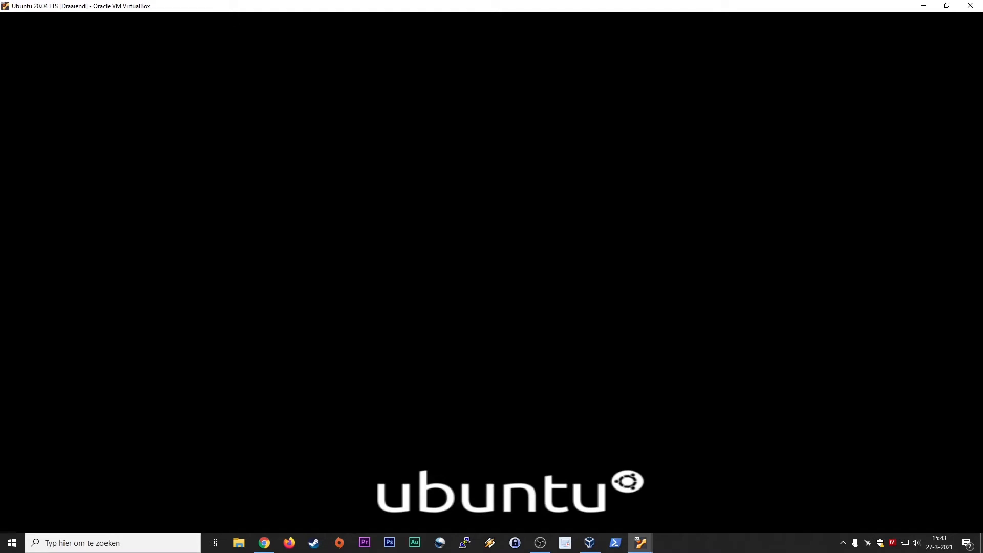
click(649, 535)
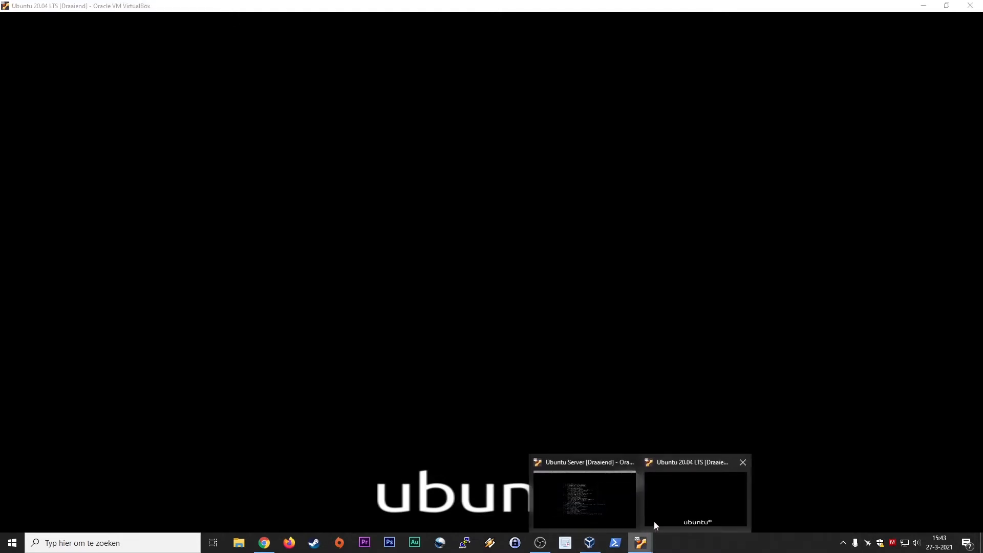
click(682, 499)
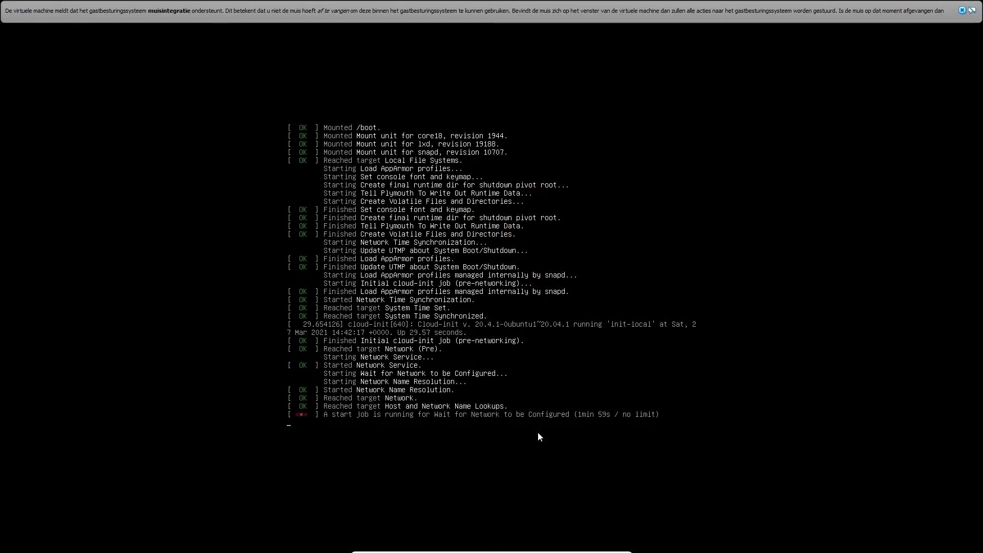
click(962, 10)
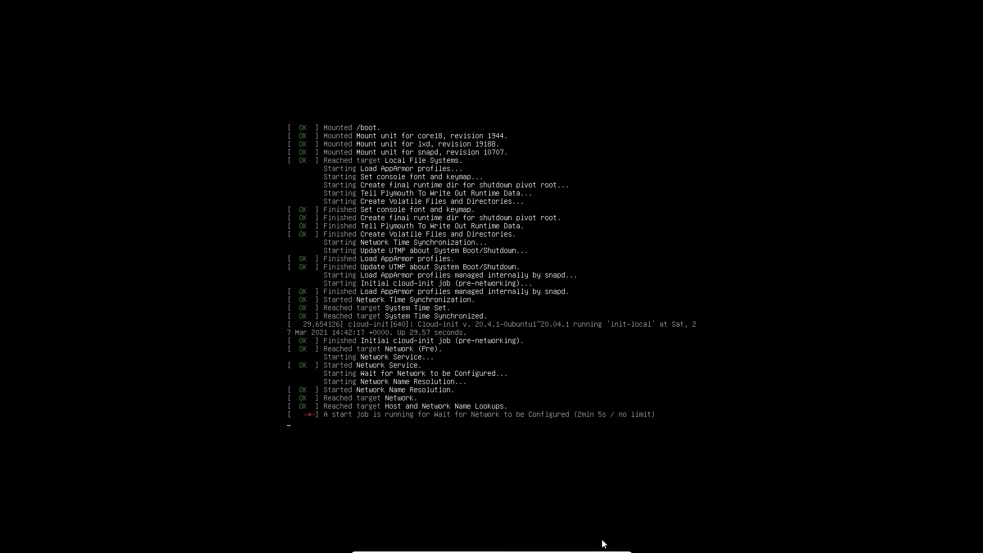
Sign in to the Ubuntu 20.04 desktop and launch Terminal by searching 'ter'.
mouse_move(602, 549)
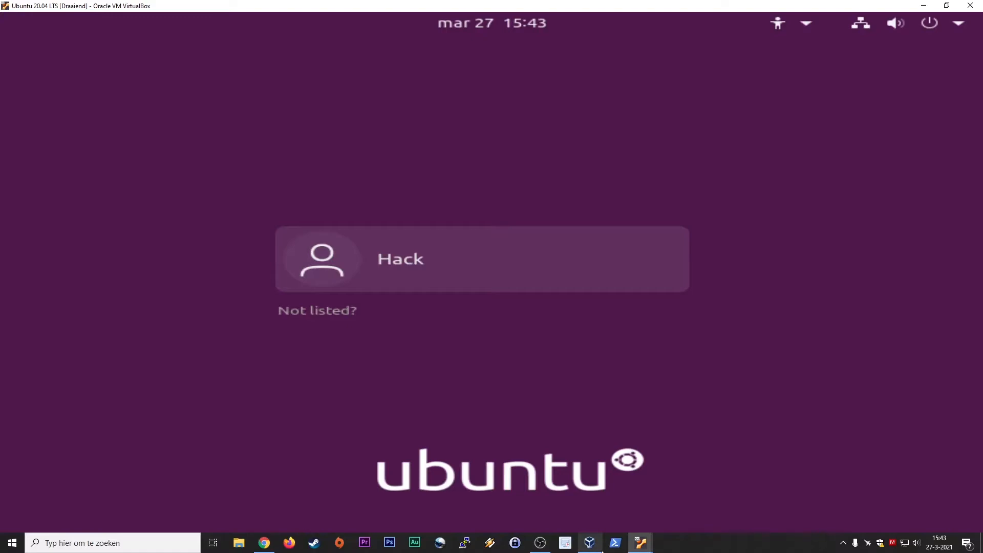
click(487, 270)
text(*****)
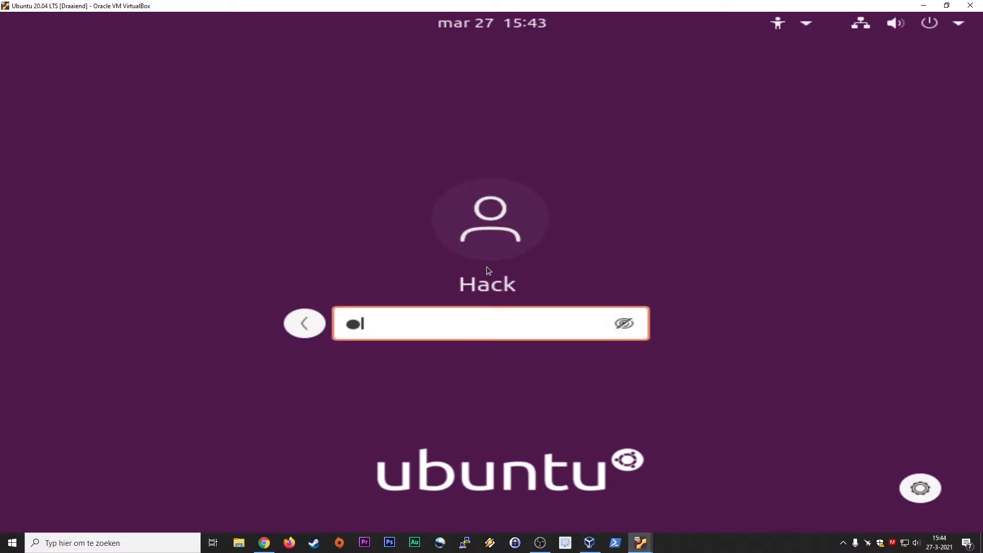
key(Return)
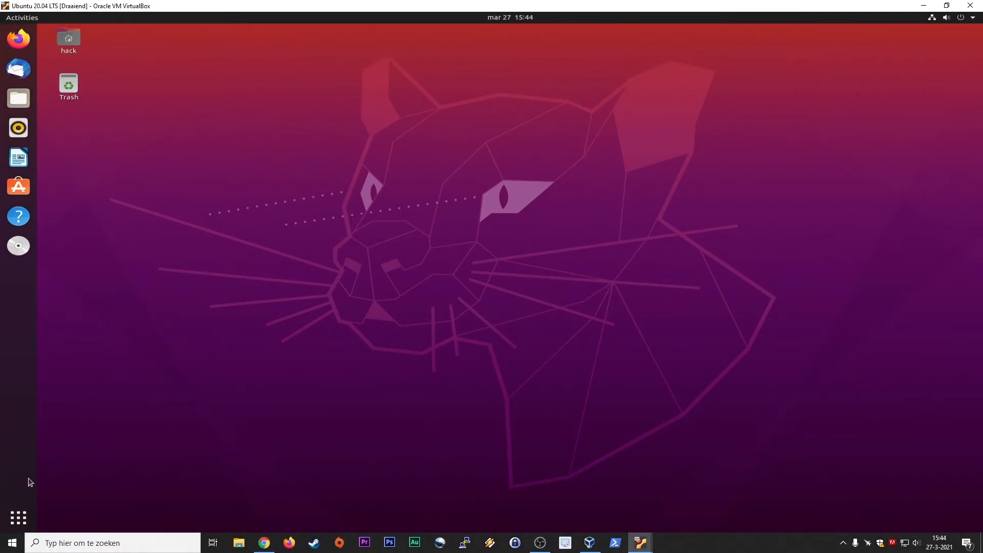
click(24, 514)
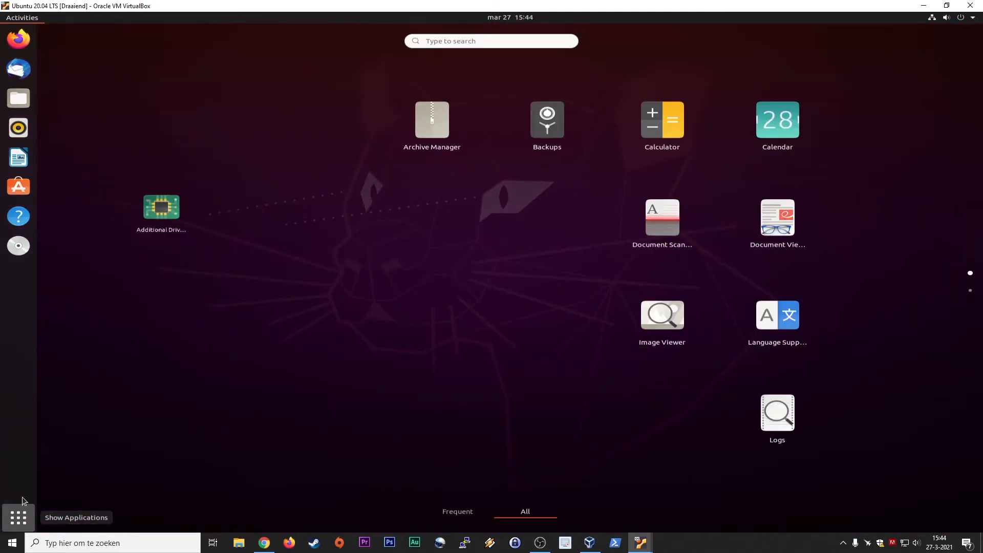
text(ter)
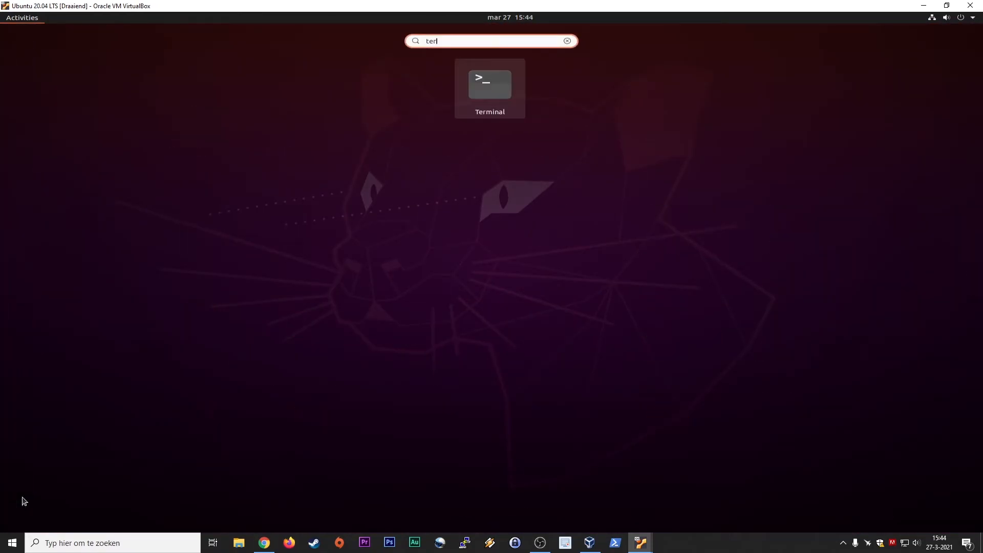
click(475, 92)
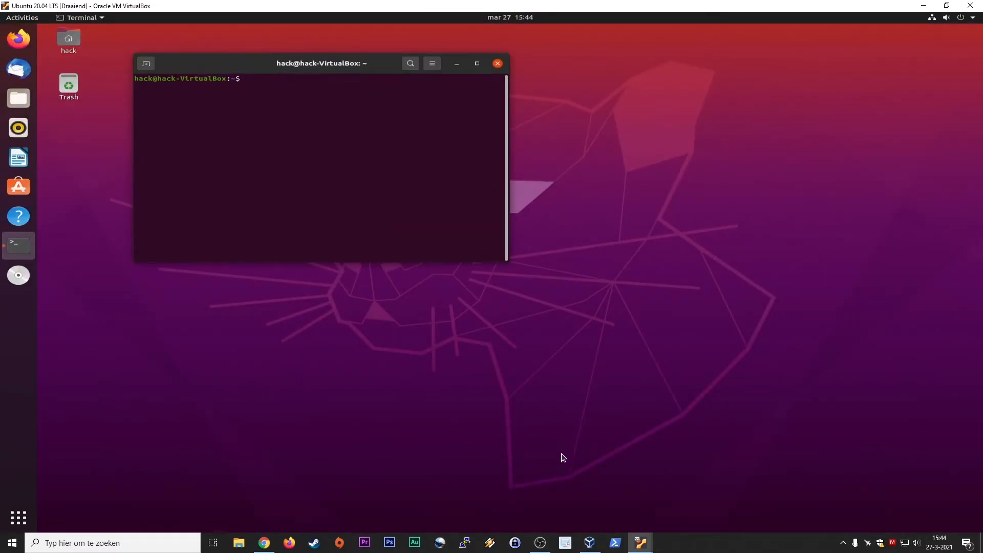
After checking the server VM, run 'ssh infosec@infosec' in the desktop Terminal.
mouse_move(641, 544)
click(593, 518)
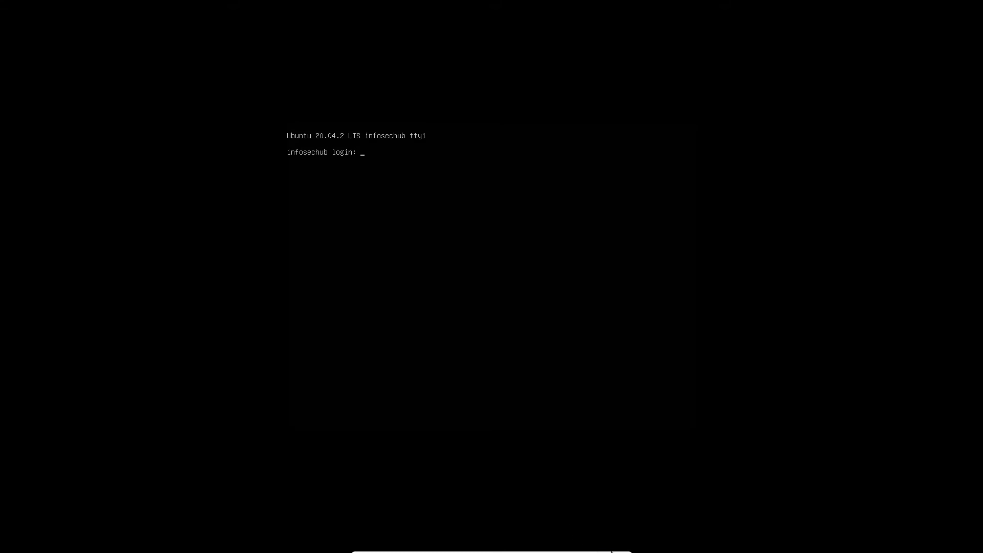
click(604, 547)
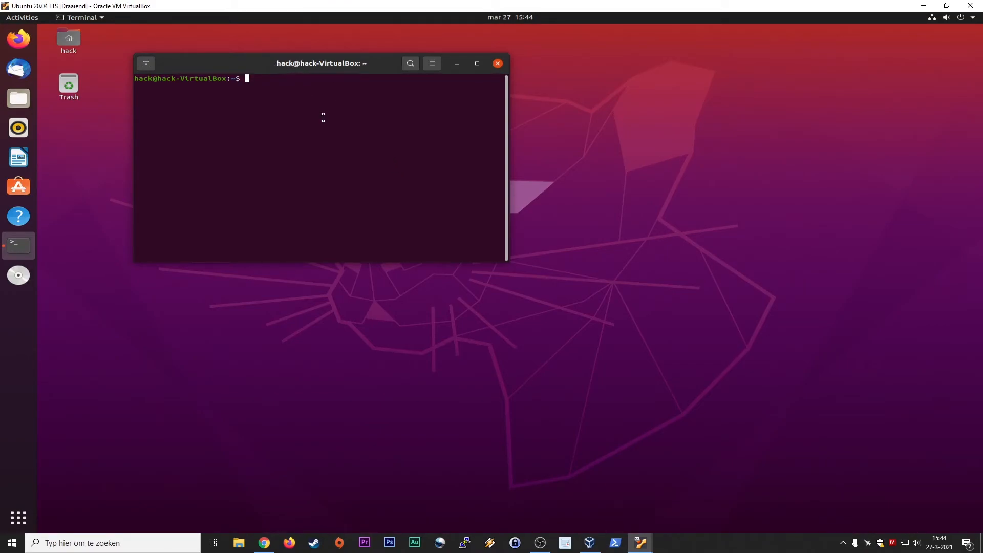
text(ssh infosec@infosec)
key(Return)
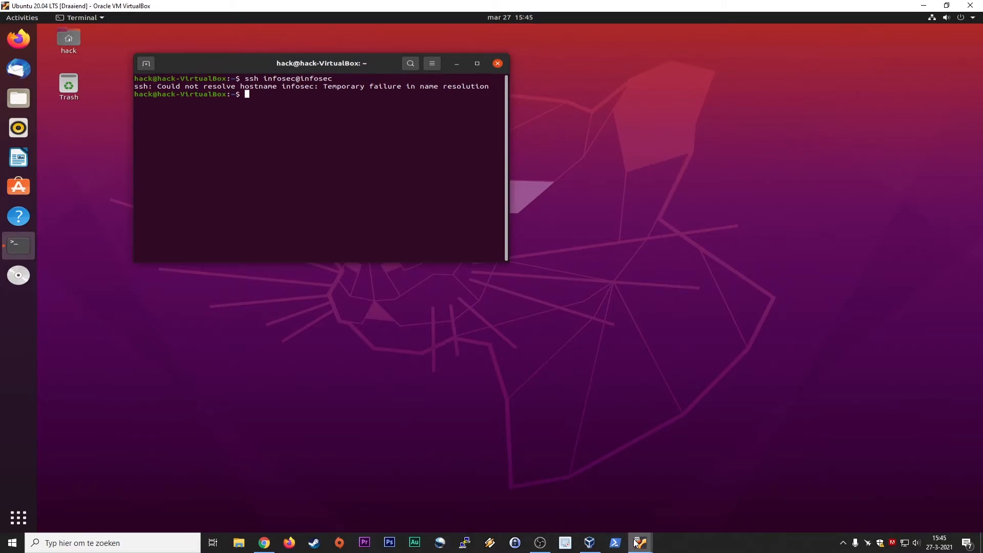
Log in at the Ubuntu Server tty prompt, note IPv4 address 10.0.2.15, then hide the console.
mouse_move(636, 543)
click(615, 503)
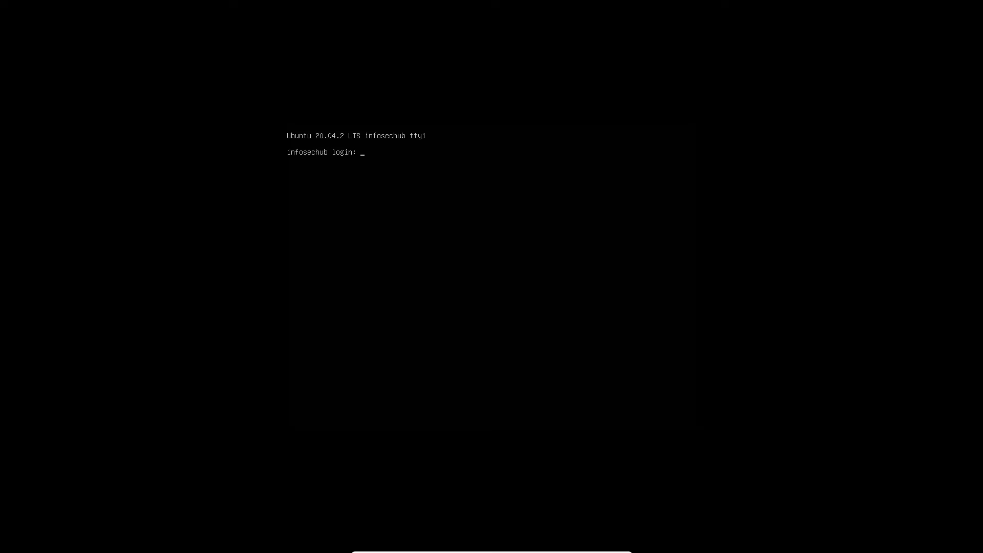
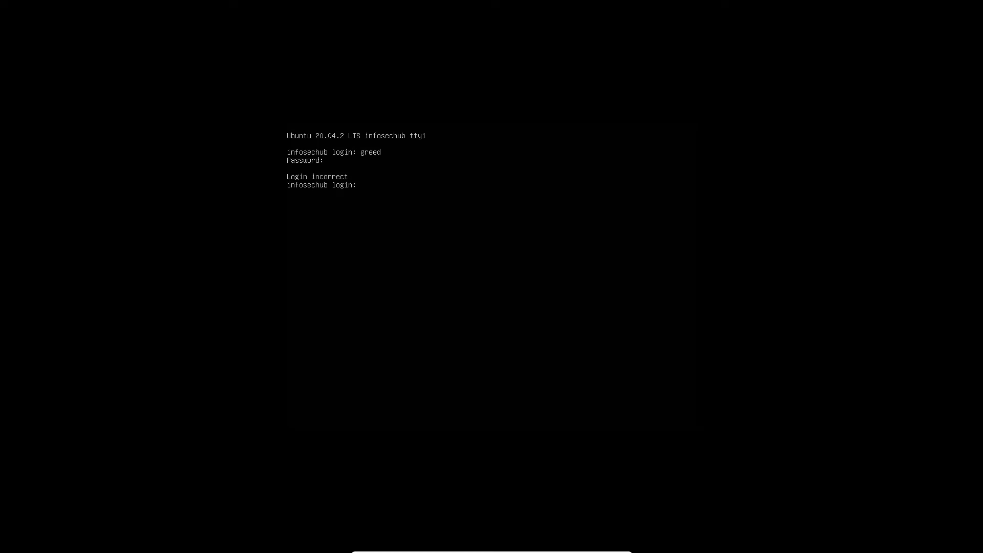
key(Return)
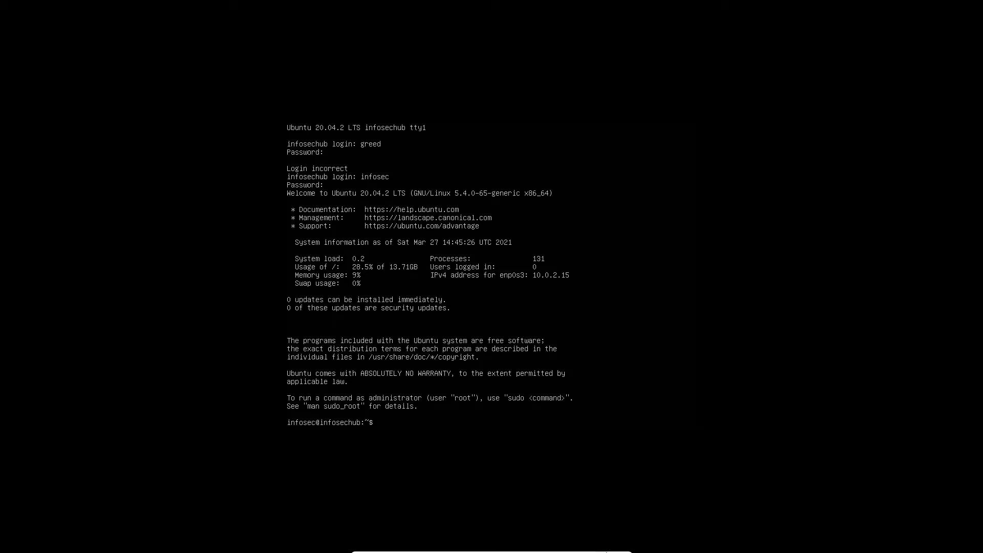
click(603, 548)
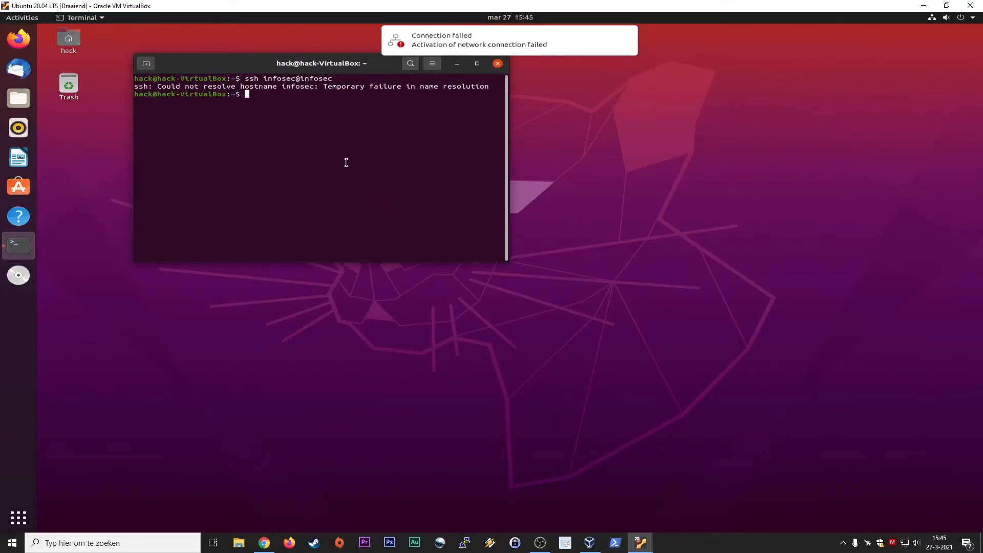
Ping 10.0.2.15 from the desktop Terminal (9/9 replies), stop it, and start typing 'ssh infosec'.
text(ping 10.0.2.15)
key(Return)
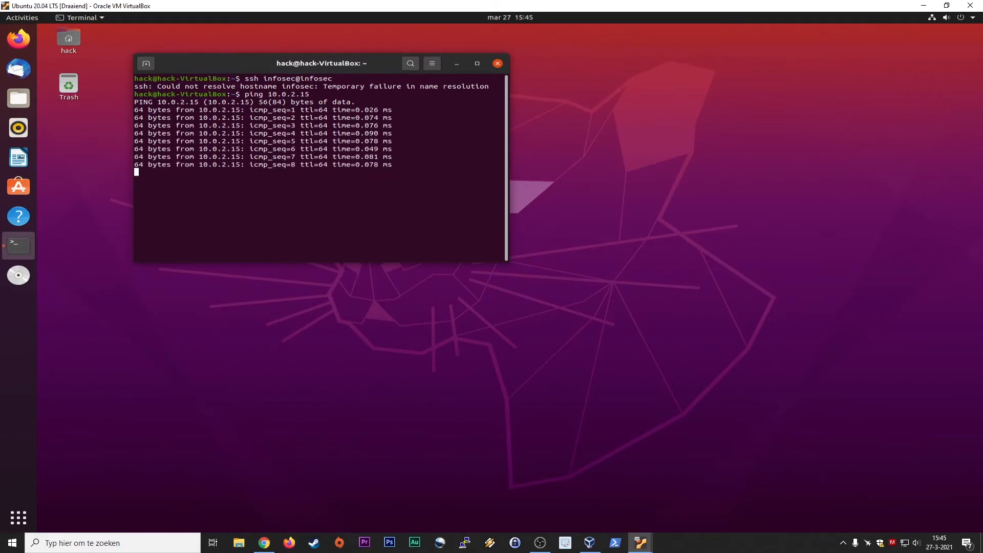
key(ctrl+c)
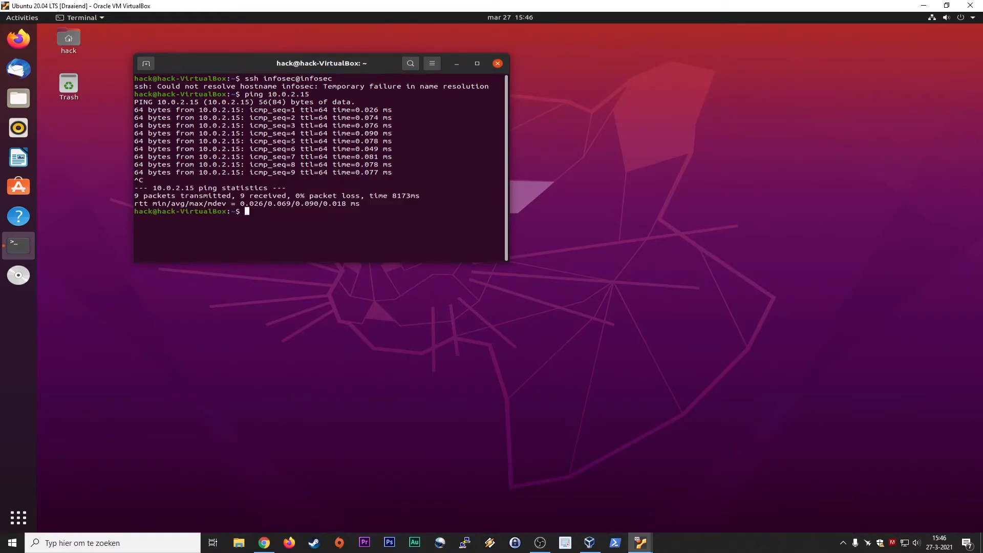
text(ssh infosec)
On the Ubuntu Server console, run sudo su and enter the sudo password for a root shell.
mouse_move(643, 545)
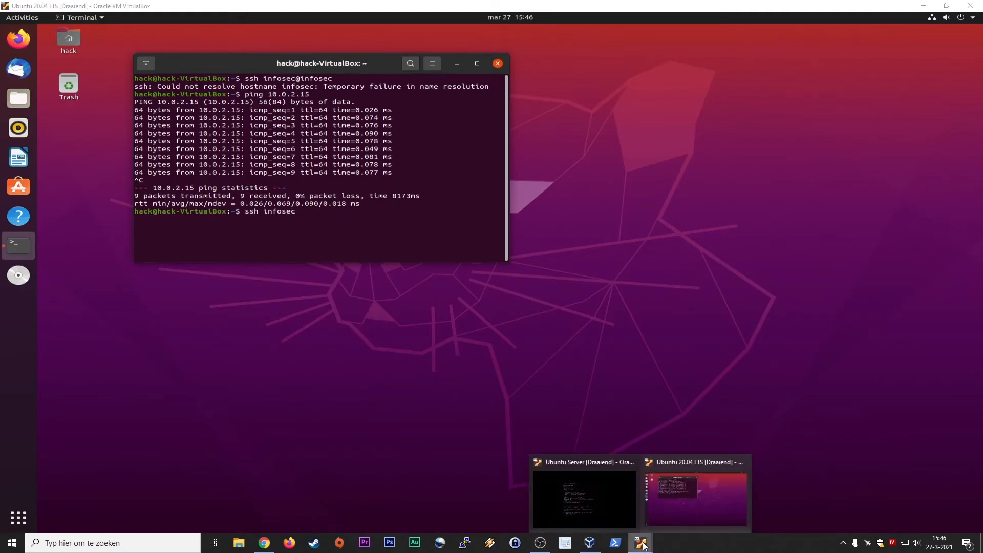
click(608, 515)
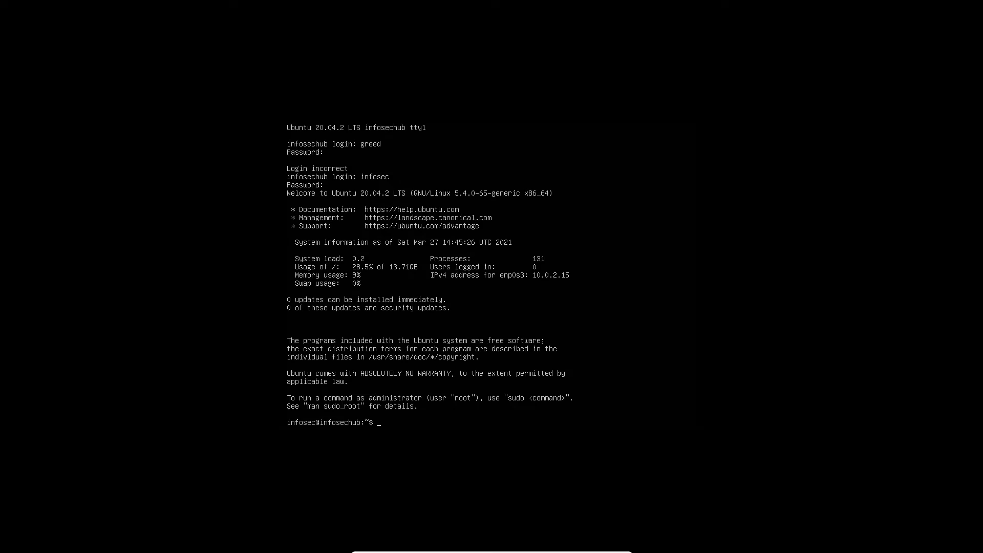
text(sudo su)
key(Return)
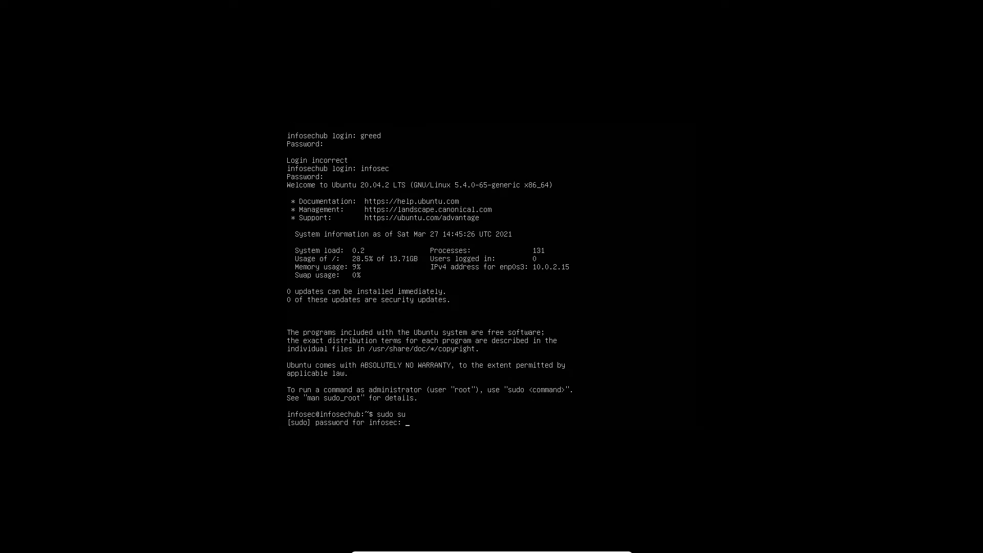
key(Return)
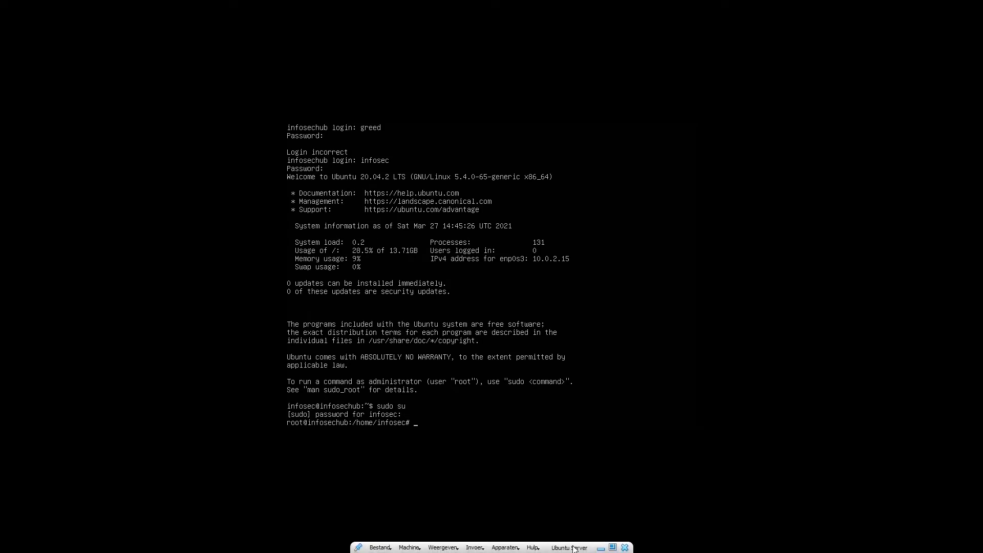
Complete and run 'ssh infosec@ubuntu' in the desktop Terminal, which fails name resolution.
click(600, 548)
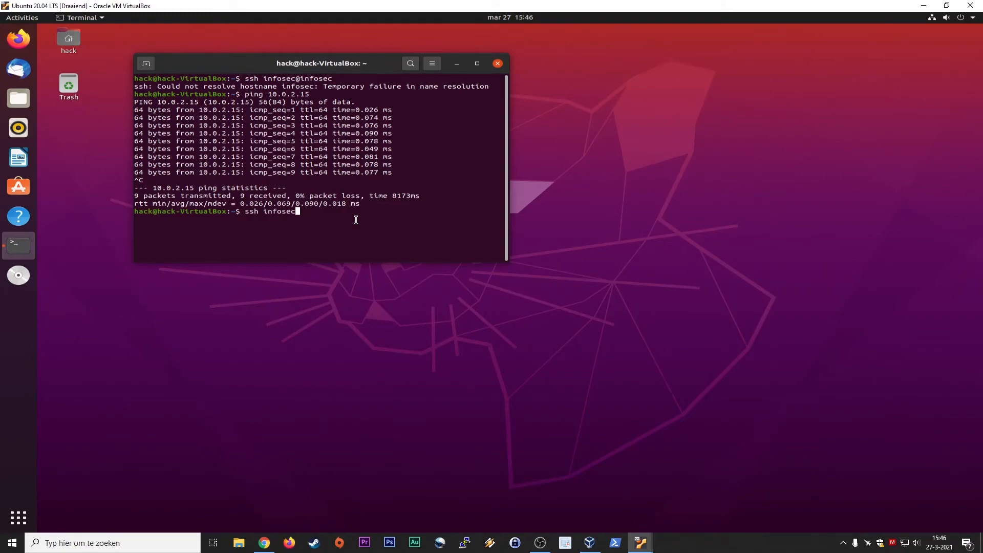
text(@ubuntu)
key(Return)
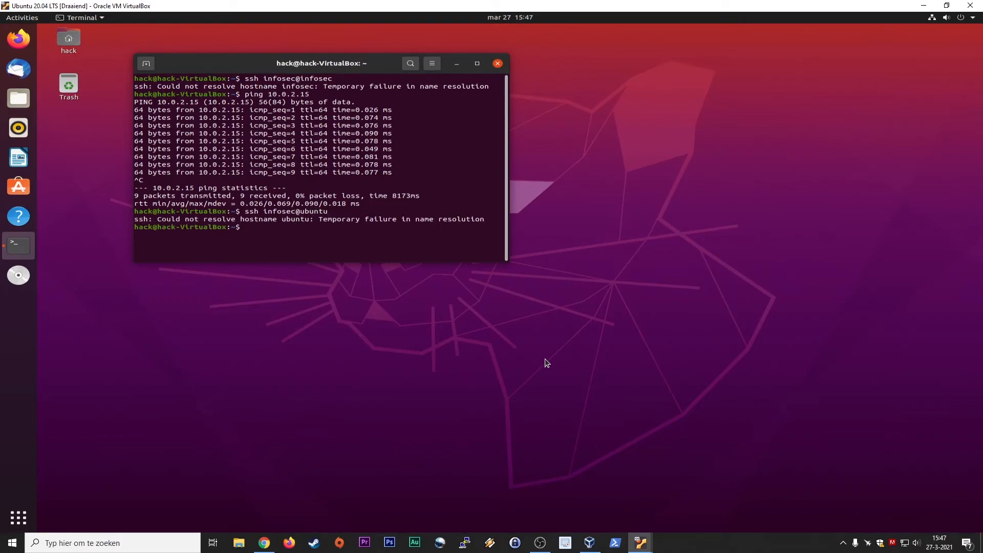
Rerun the ping to 10.0.2.15 from history, getting 8 of 8 replies, then stop it.
key(Up)
key(Up)
key(Return)
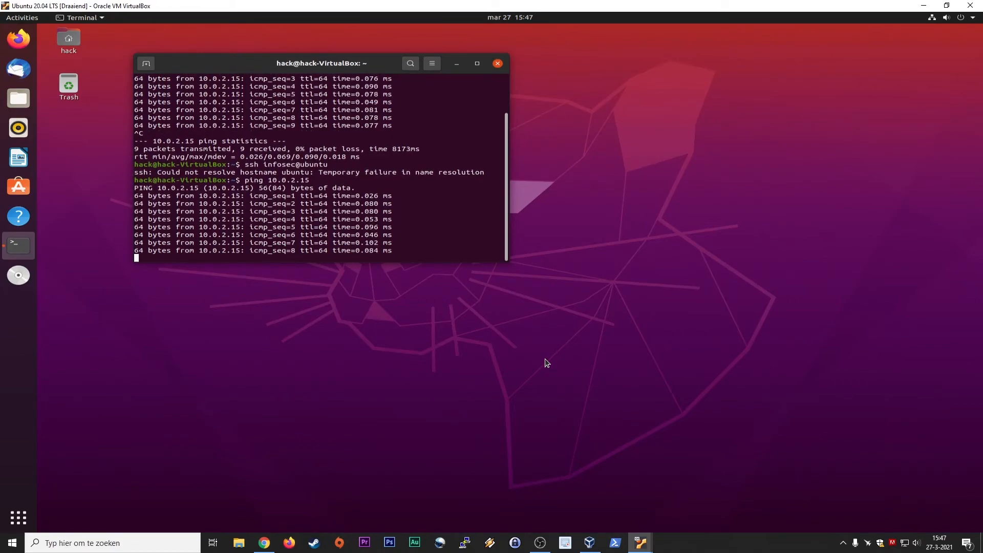
key(ctrl+c)
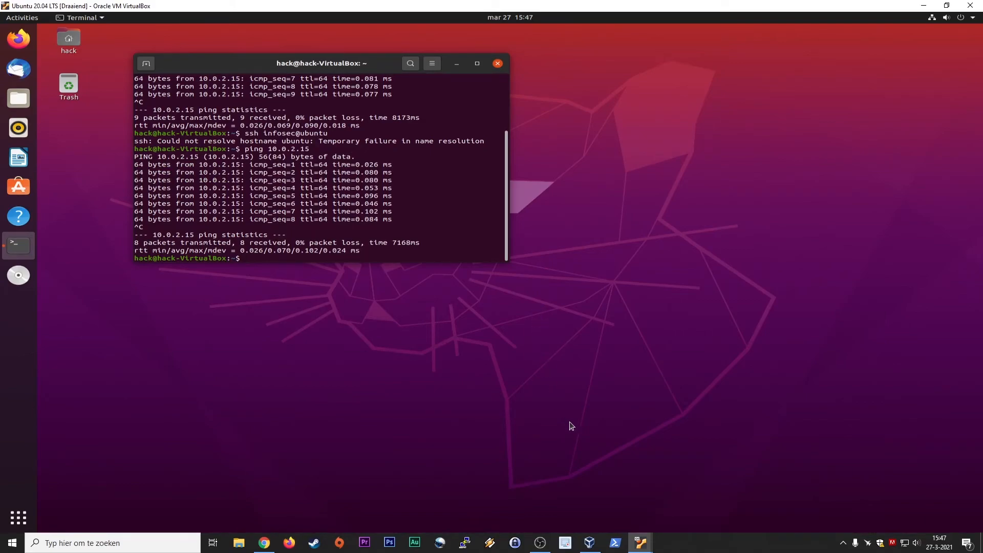
In the server console, refresh the package lists with apt-get update after a mistyped 'apt get update'.
mouse_move(645, 545)
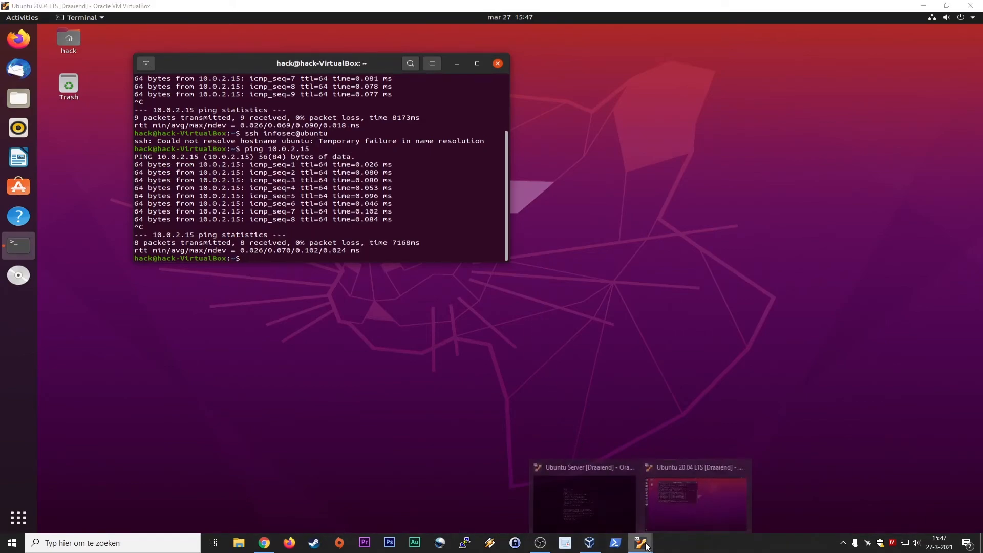
click(585, 500)
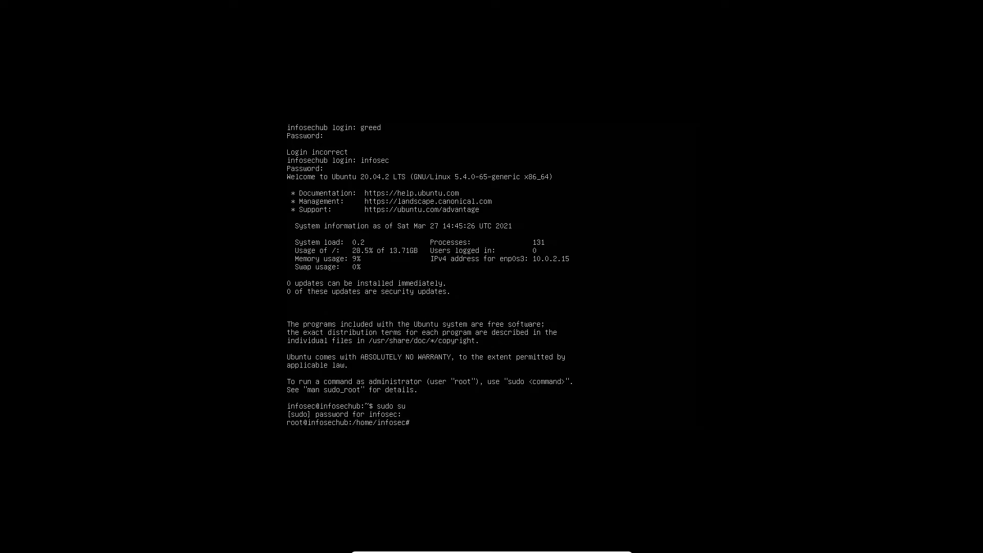
text(apt get update)
key(Return)
text(apt-get update)
key(Return)
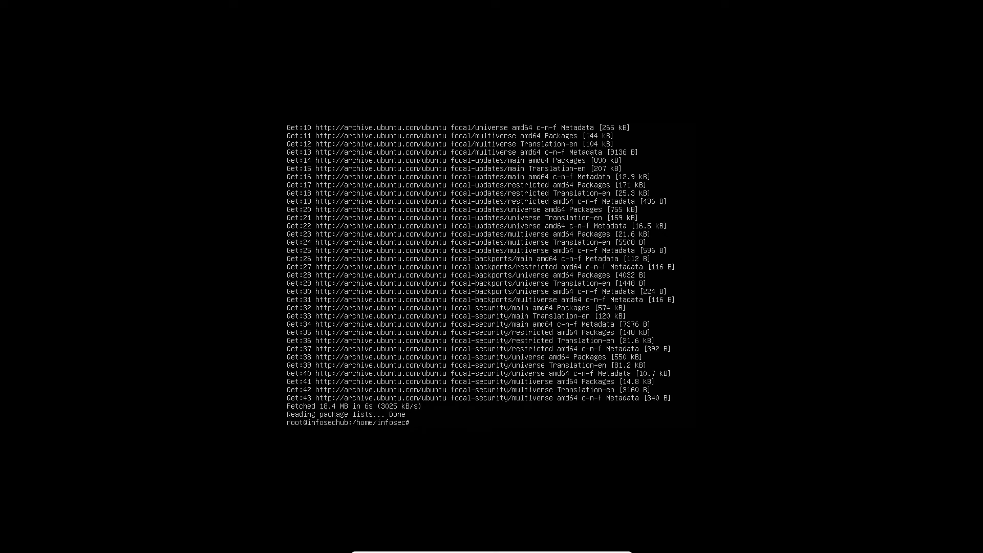
Start apt-get upgrade by editing the recalled update command.
key(Up)
key(BackSpace)
key(BackSpace)
key(BackSpace)
text(grade)
key(Return)
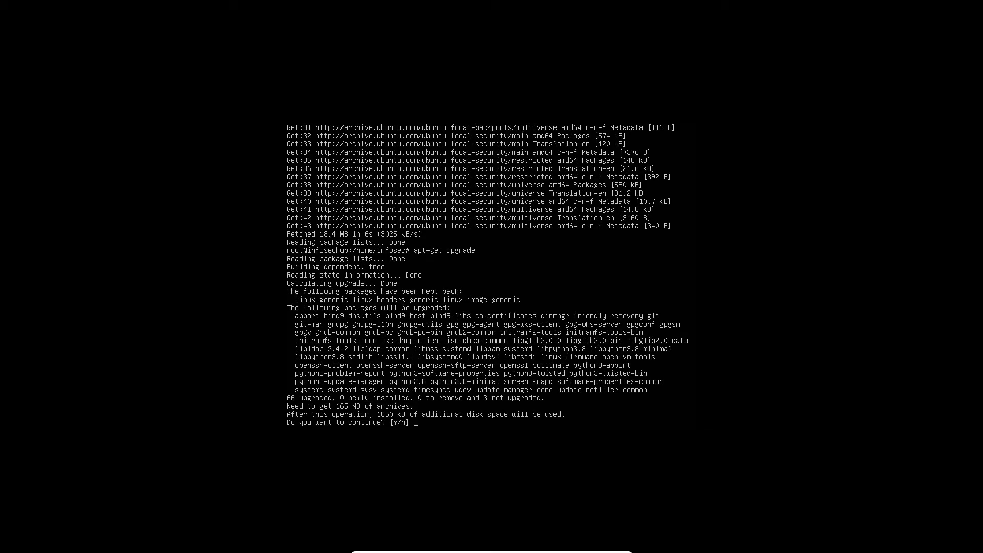
Accept the 66-package upgrade and minimize the full-screen server console.
key(Return)
key(Up)
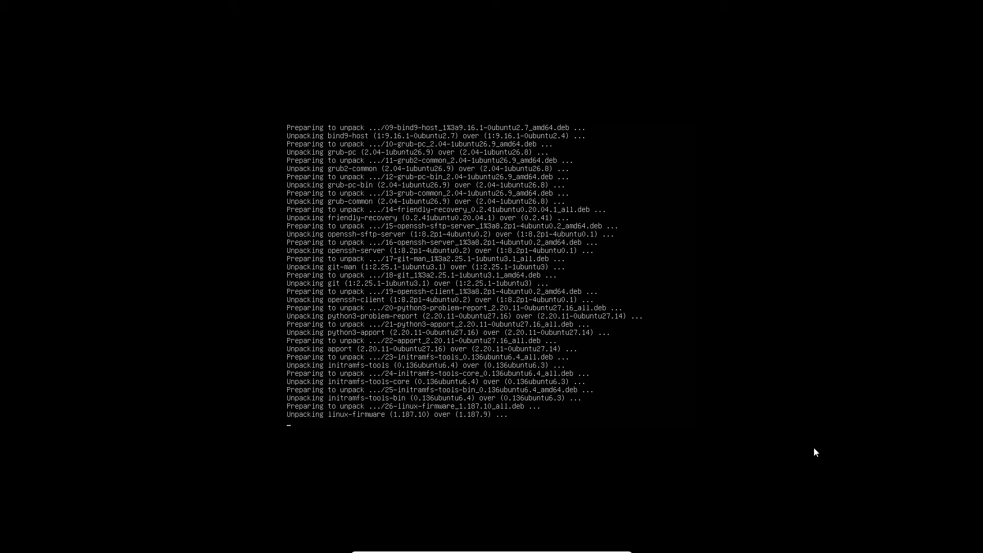
mouse_move(593, 550)
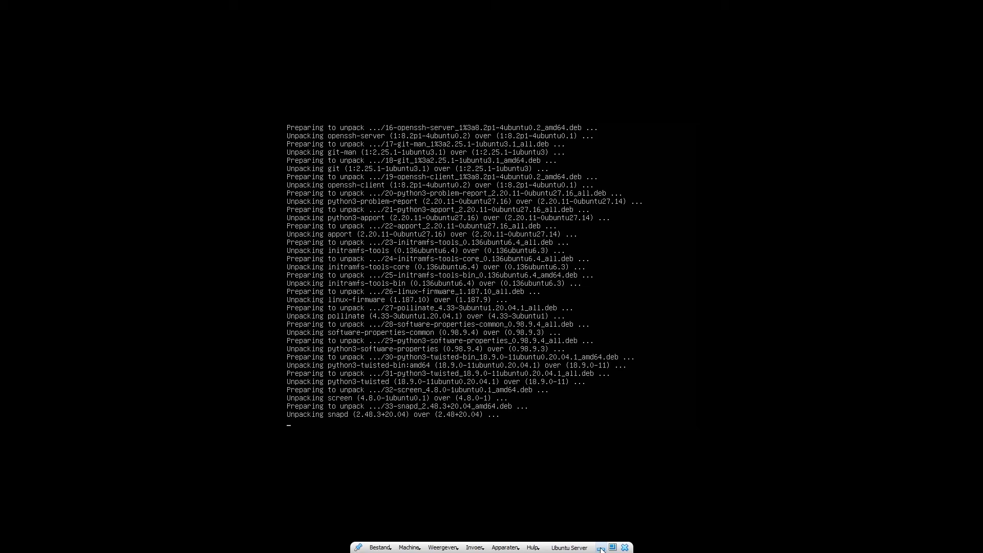
click(601, 549)
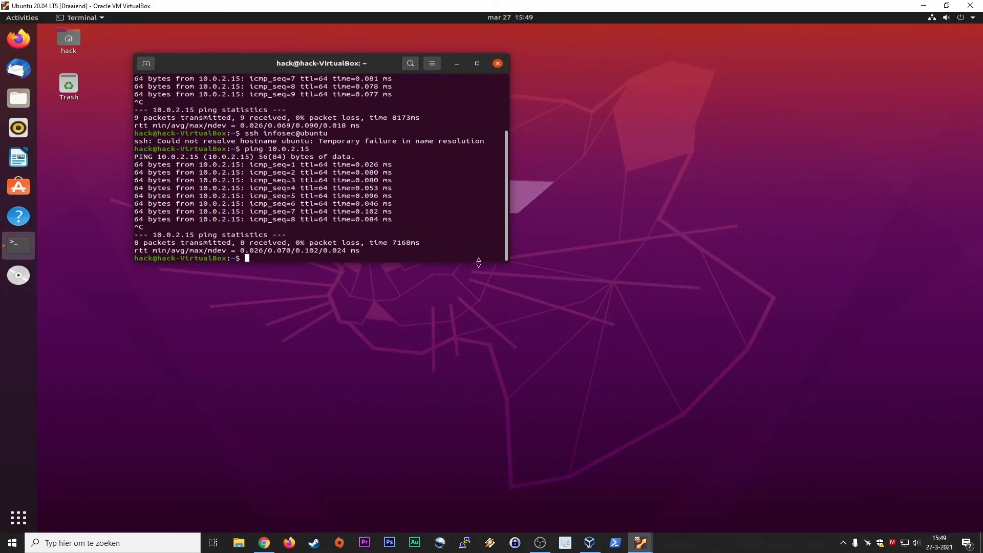
Mark 10.0.2.15 in the desktop VM's ping output, then bring VirtualBox Manager to the front.
drag(197, 164, 244, 165)
mouse_move(641, 543)
click(581, 497)
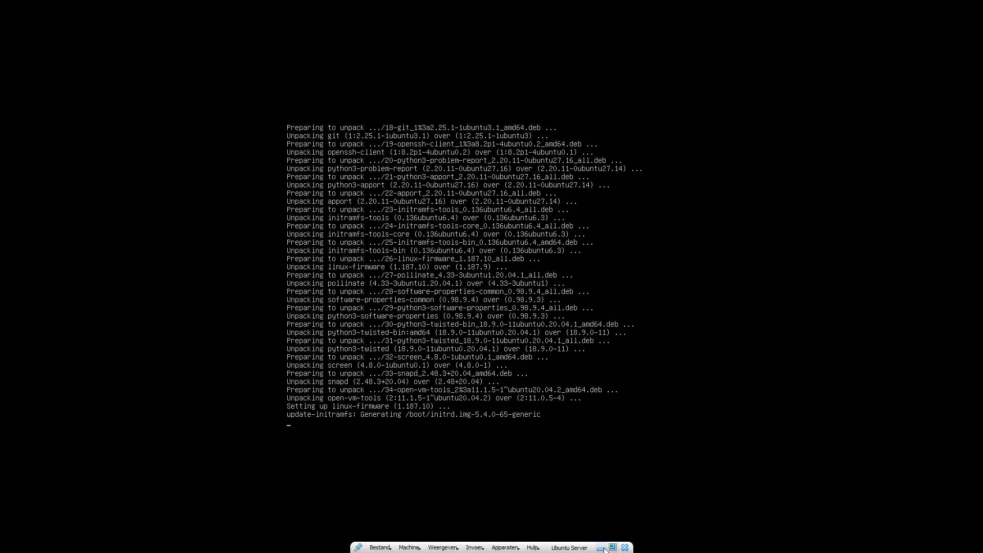
click(602, 548)
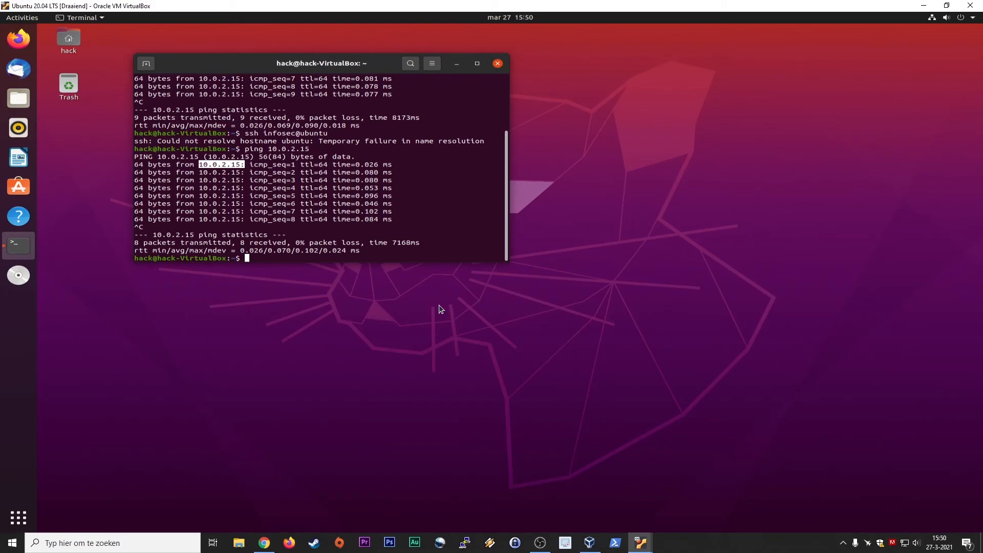
click(590, 543)
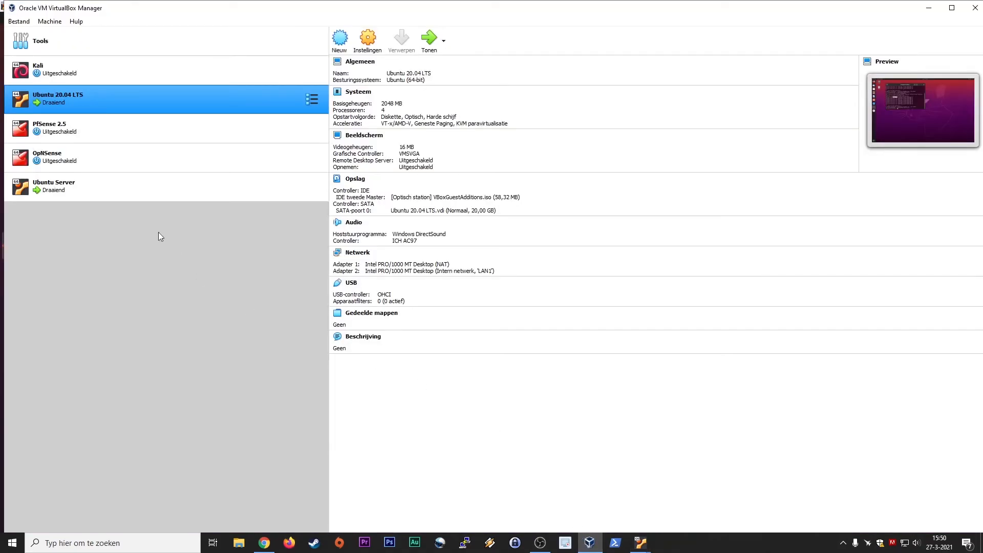
Check Ubuntu Server's network settings: Adapter 1 on NAT, Adapter 2 on internal network LAN1.
click(112, 178)
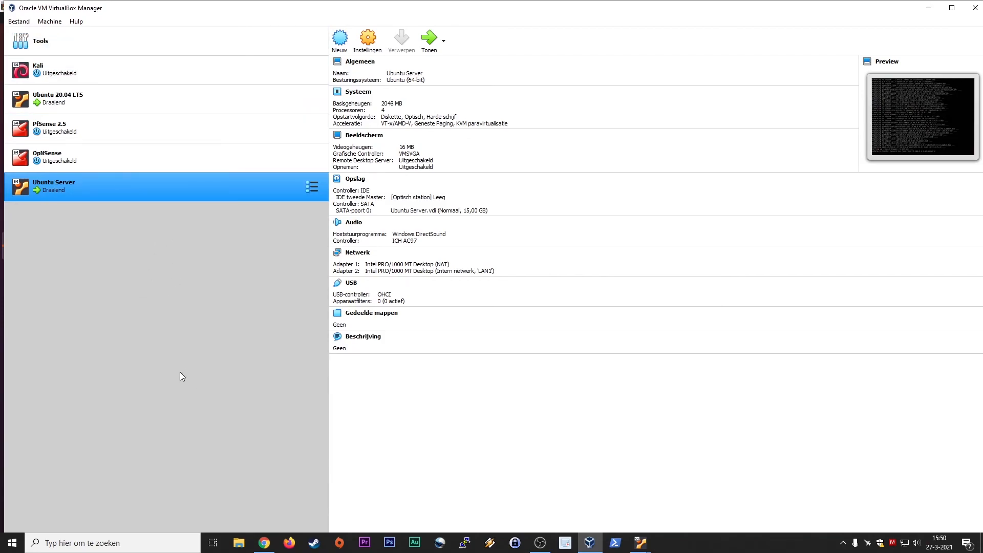
key(ctrl+s)
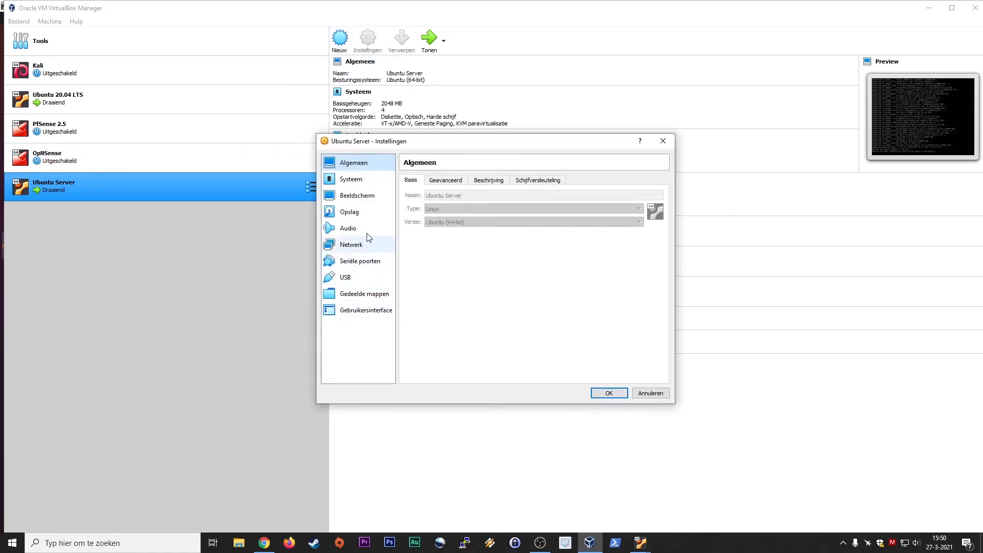
click(365, 244)
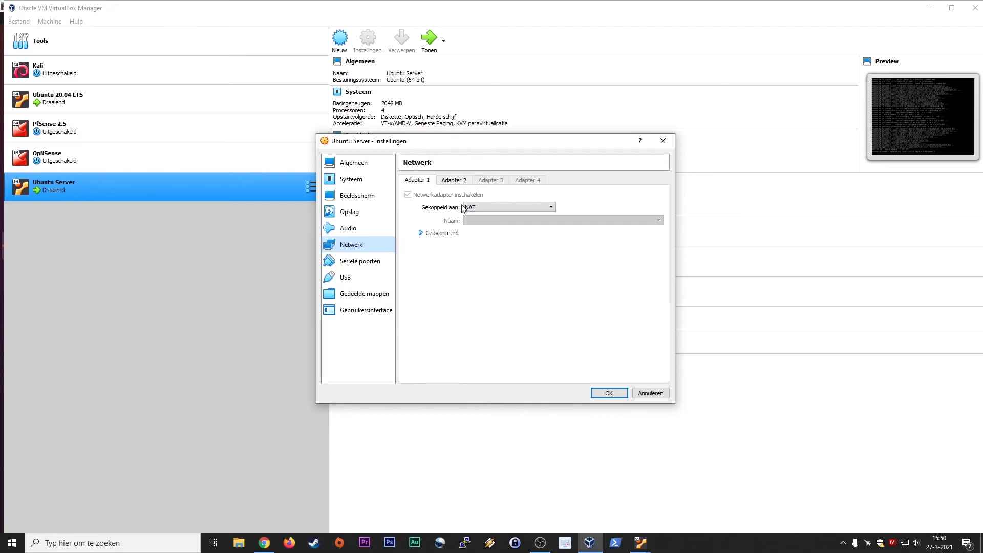
click(454, 183)
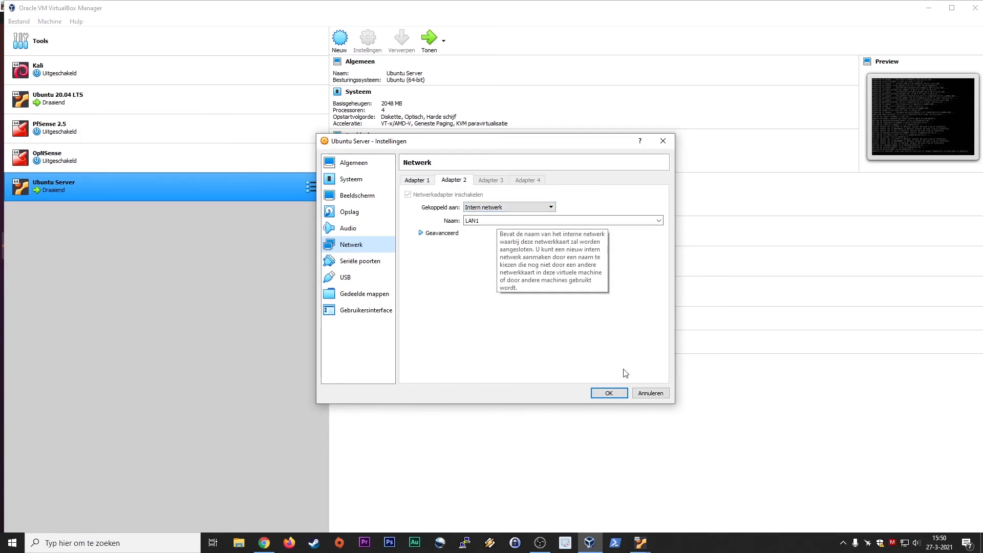
click(621, 396)
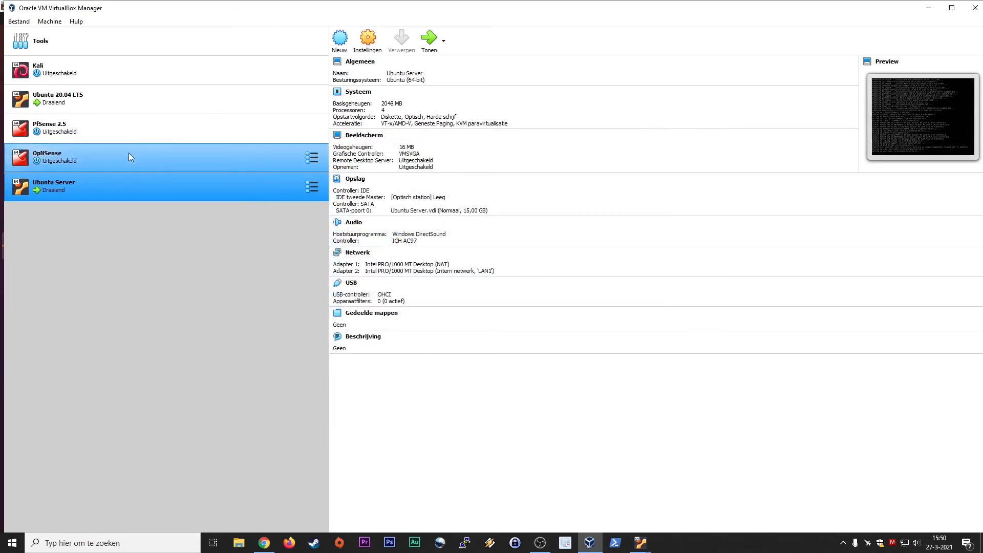
click(106, 106)
click(368, 40)
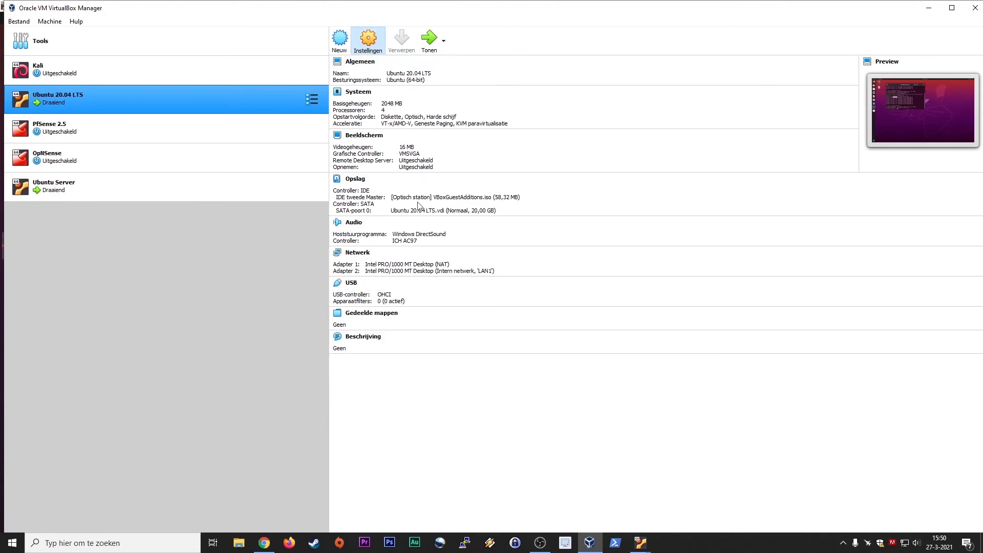
click(361, 245)
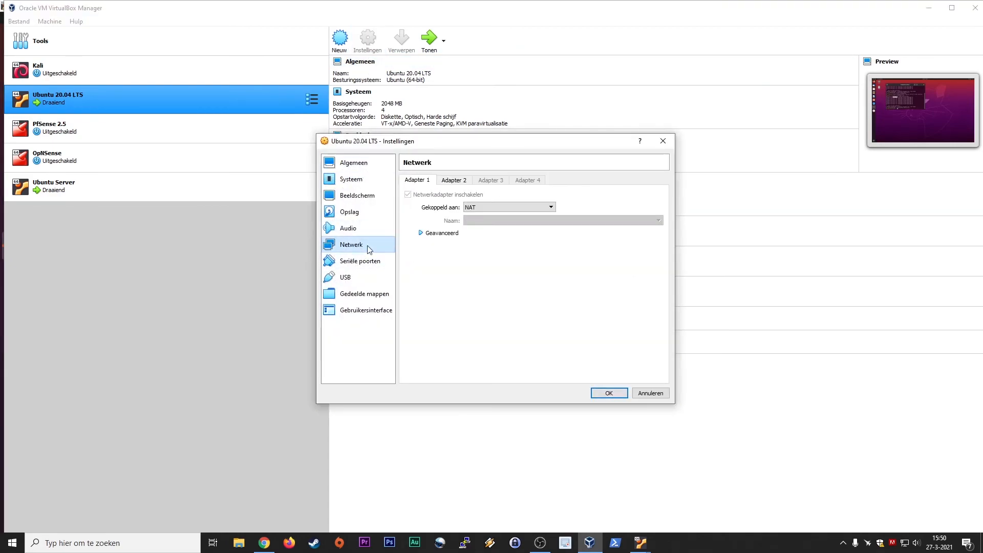
click(455, 180)
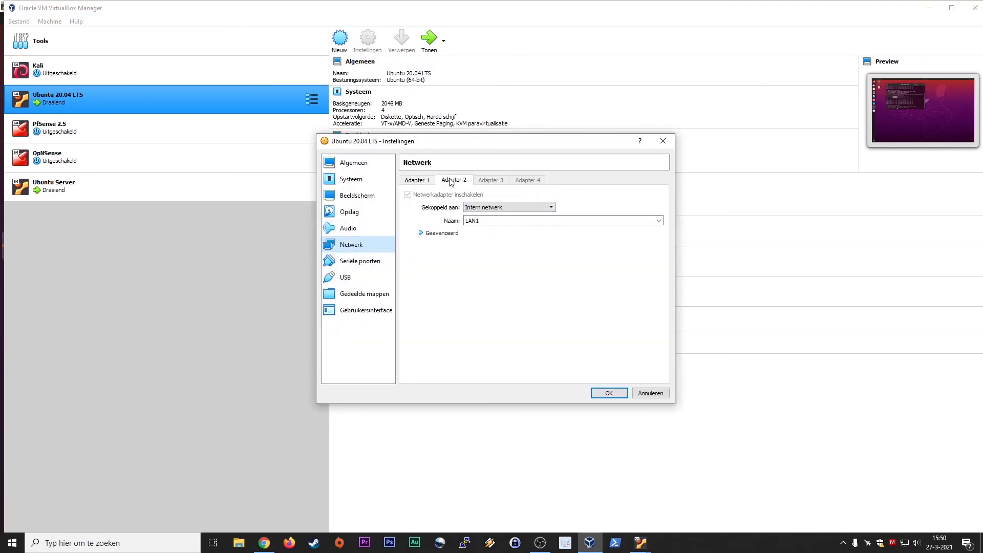
click(650, 393)
click(83, 128)
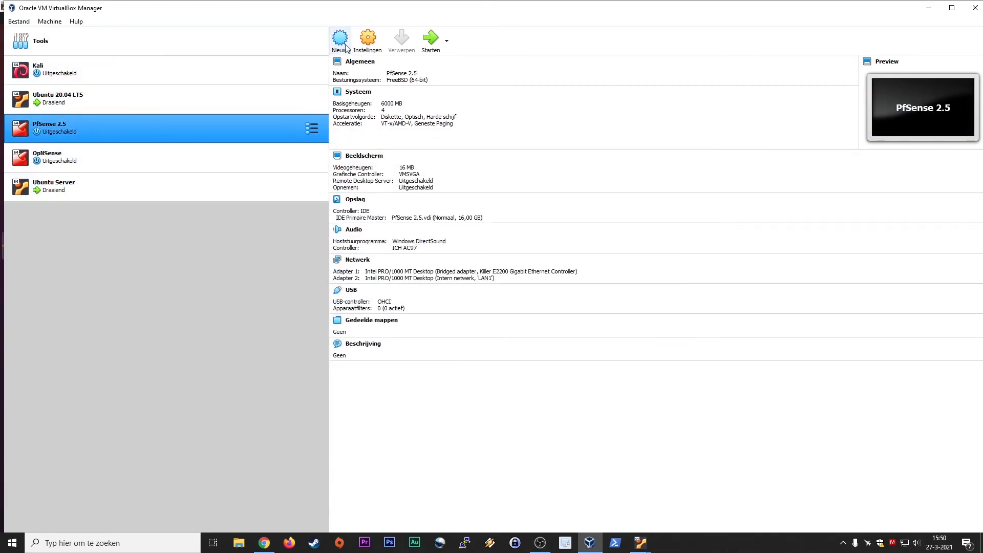
click(368, 40)
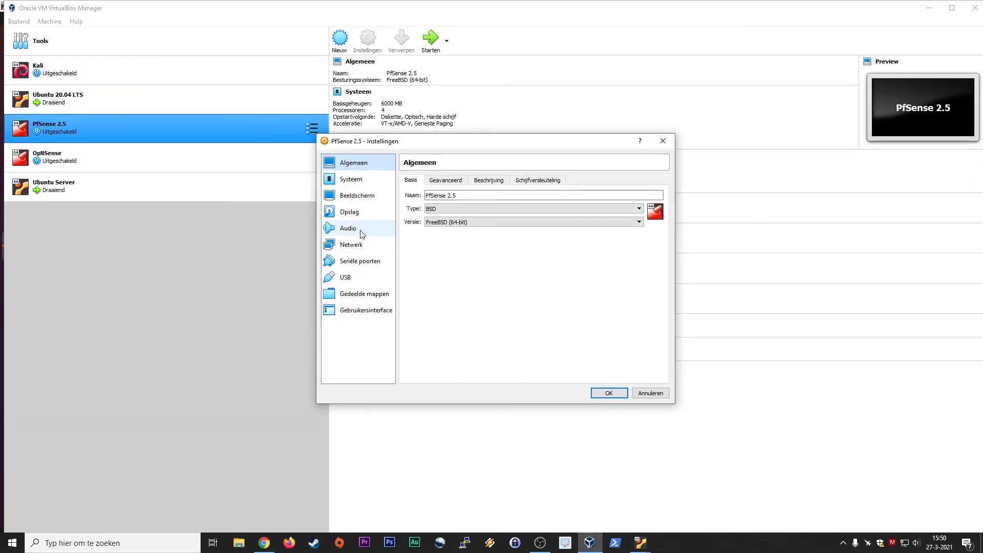
click(361, 244)
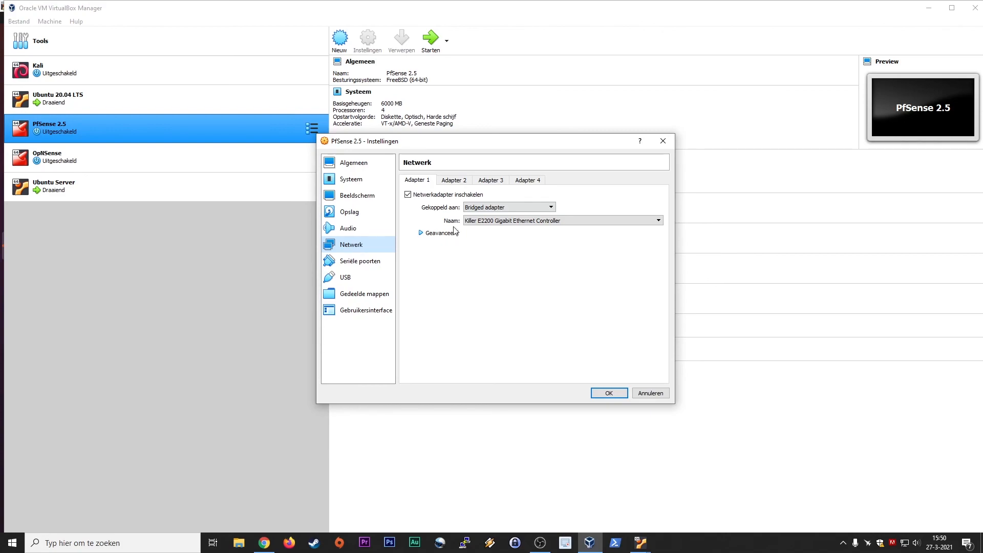
click(455, 180)
click(651, 396)
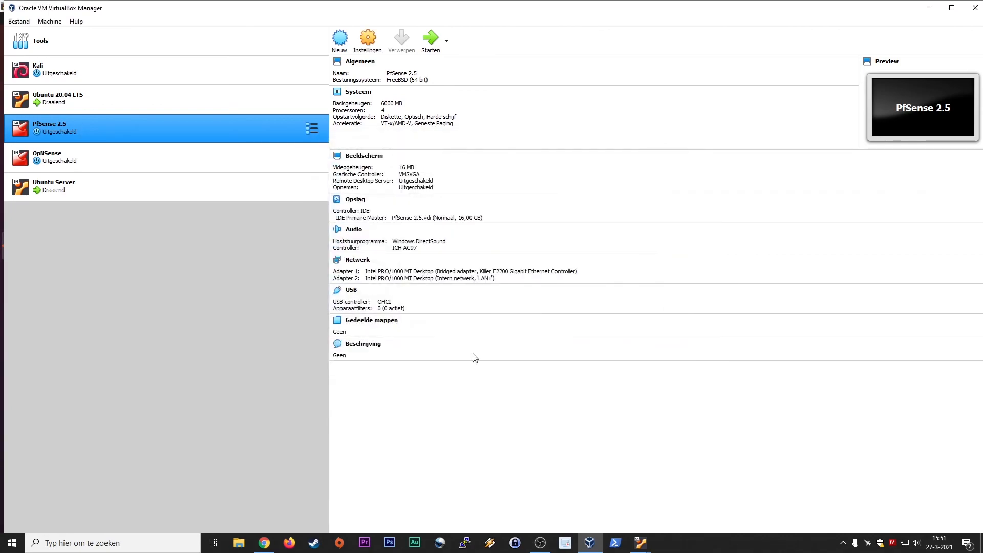
Select Ubuntu Server in the Manager and restore its console from the taskbar thumbnail.
click(122, 108)
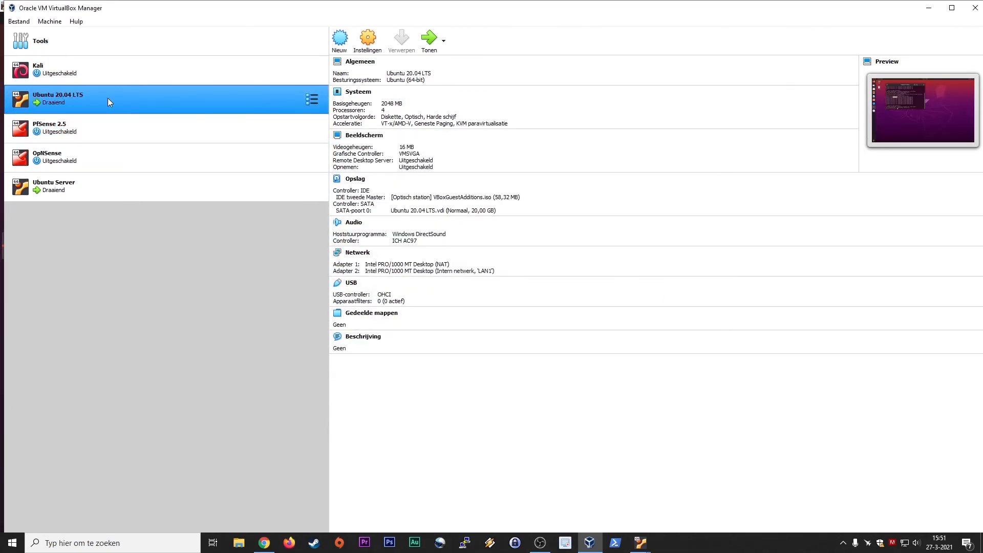
click(97, 185)
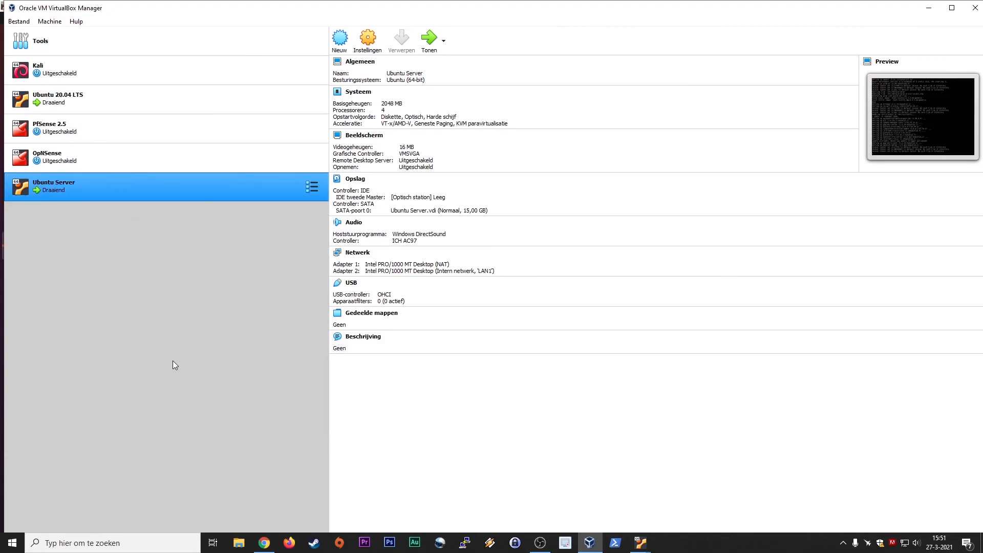
click(641, 543)
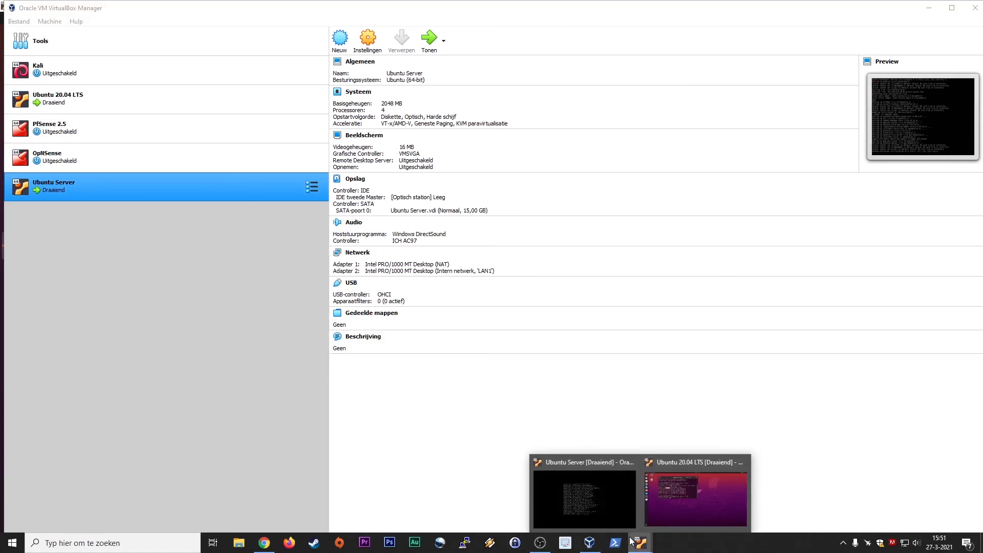
click(598, 516)
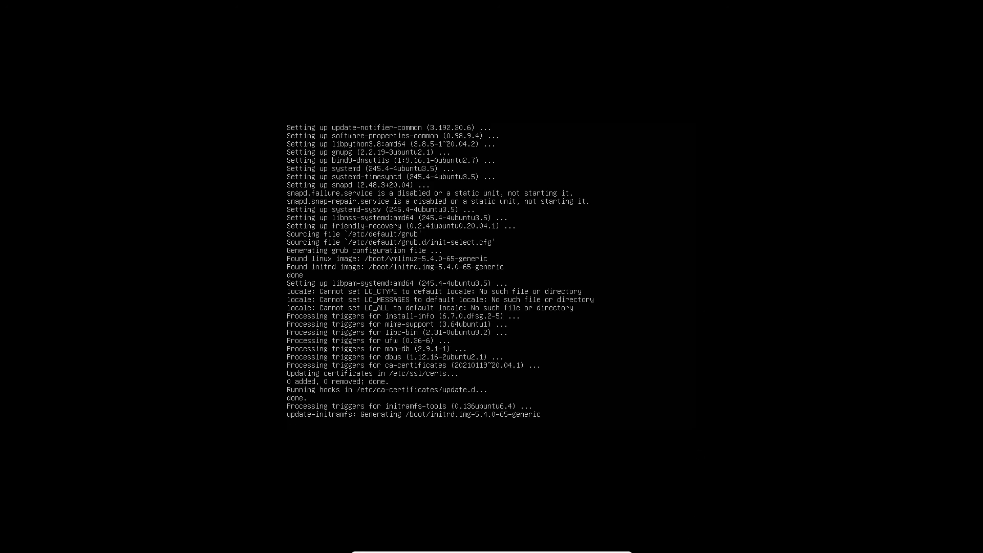
Minimize the server console, then view Kali's details and reselect Ubuntu Server in the Manager.
click(611, 546)
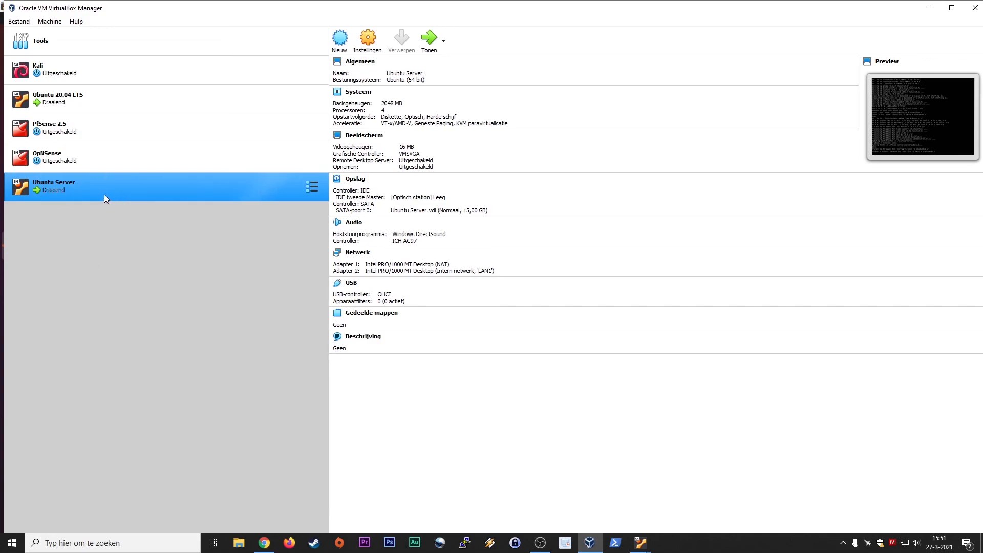
click(70, 75)
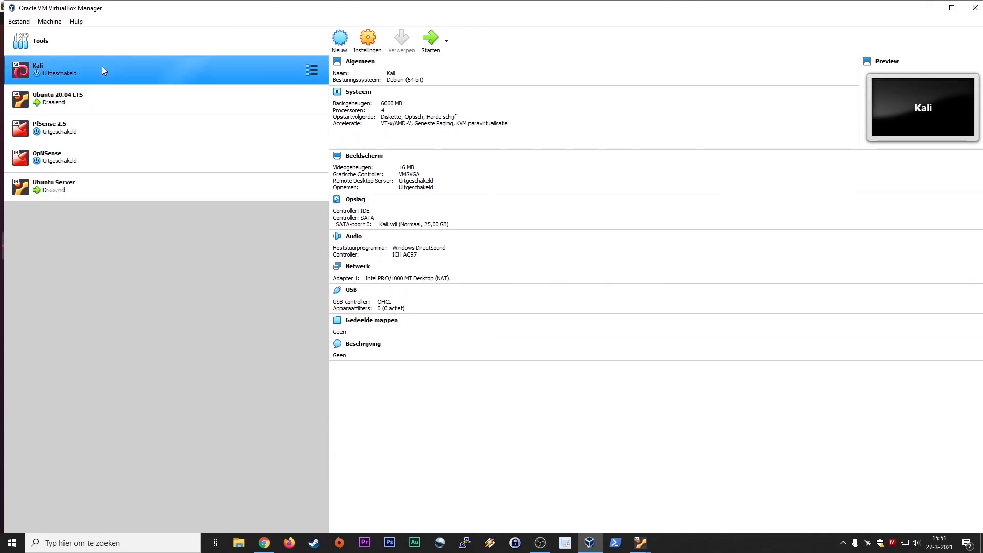
click(98, 184)
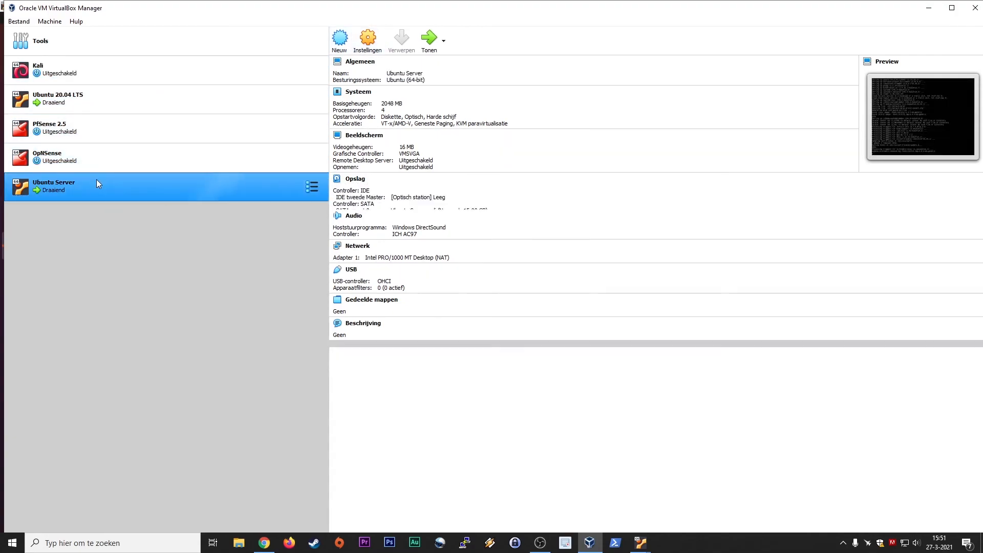